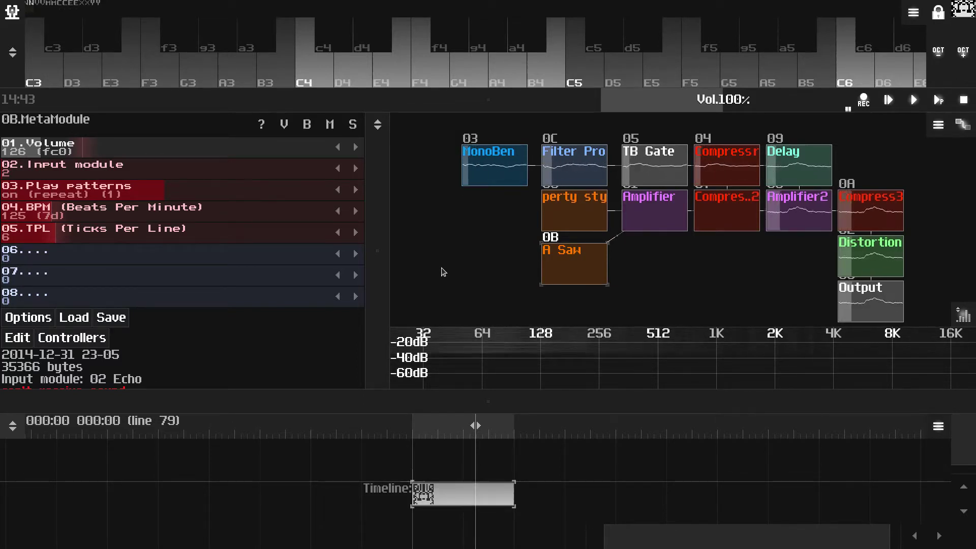
- Enlarge the pattern editor and timeline areas, and set the timeline pattern's length to 256 lines
{"action": "left_click_drag", "start_coordinate": [416, 101], "coordinate": [441, 236]}
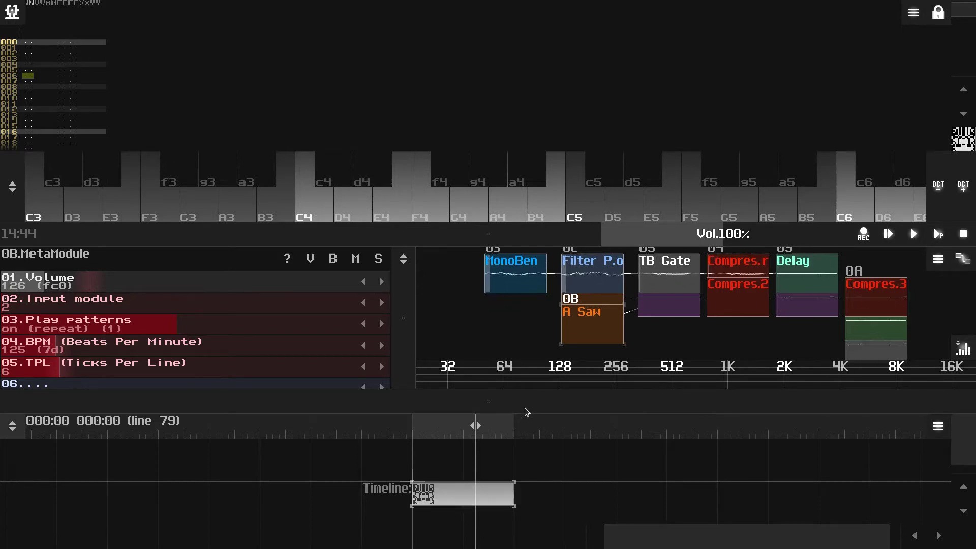
{"action": "left_click_drag", "start_coordinate": [523, 412], "coordinate": [550, 385]}
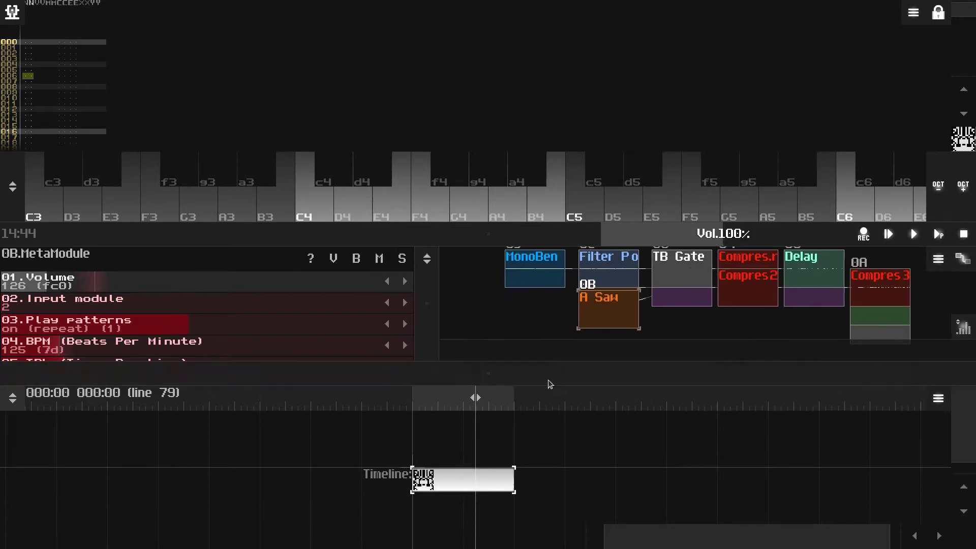
{"action": "double_click", "coordinate": [496, 487]}
{"action": "left_click", "coordinate": [484, 307]}
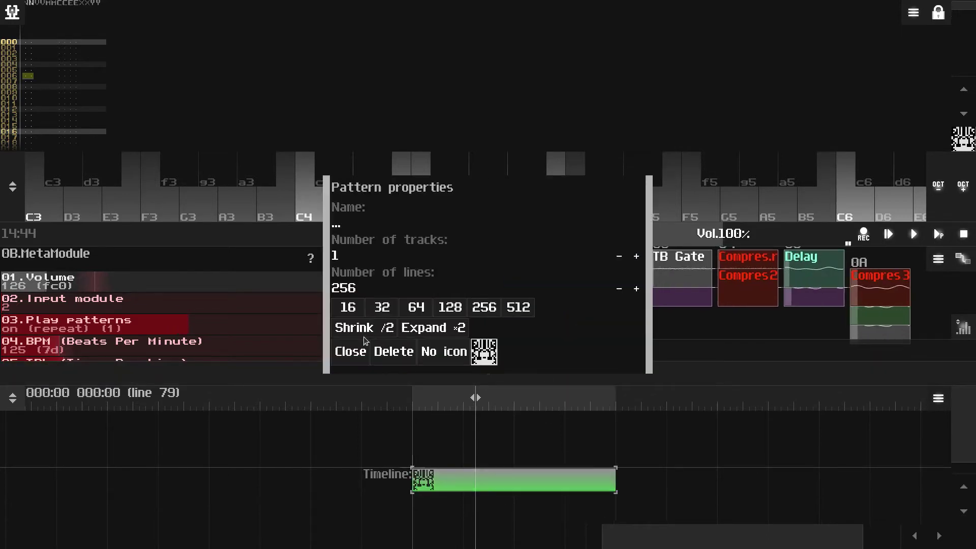
{"action": "left_click", "coordinate": [358, 352]}
- Reopen the timeline pattern's properties with its name ready for editing, and select MetaModule 08 as the instrument to play
{"action": "double_click", "coordinate": [473, 466]}
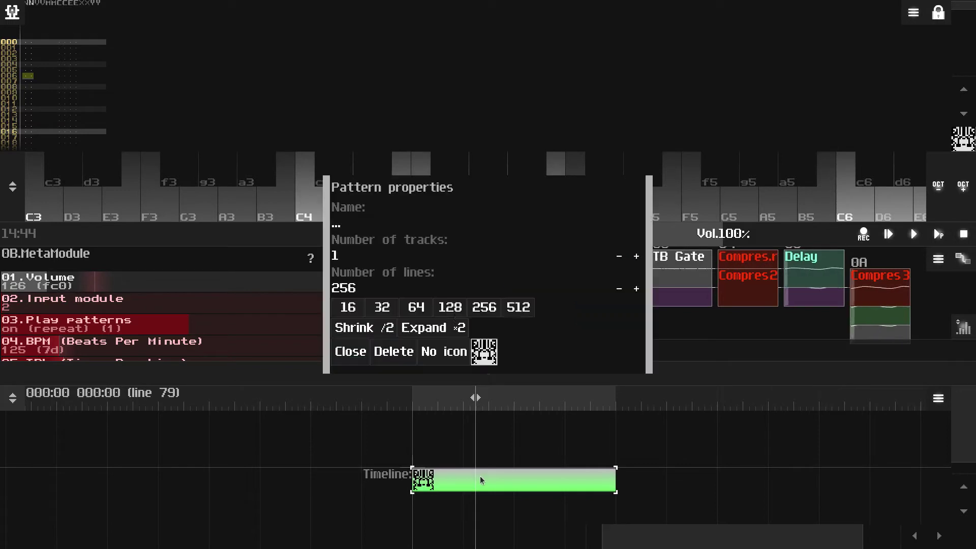
{"action": "left_click_drag", "start_coordinate": [475, 191], "coordinate": [464, 319]}
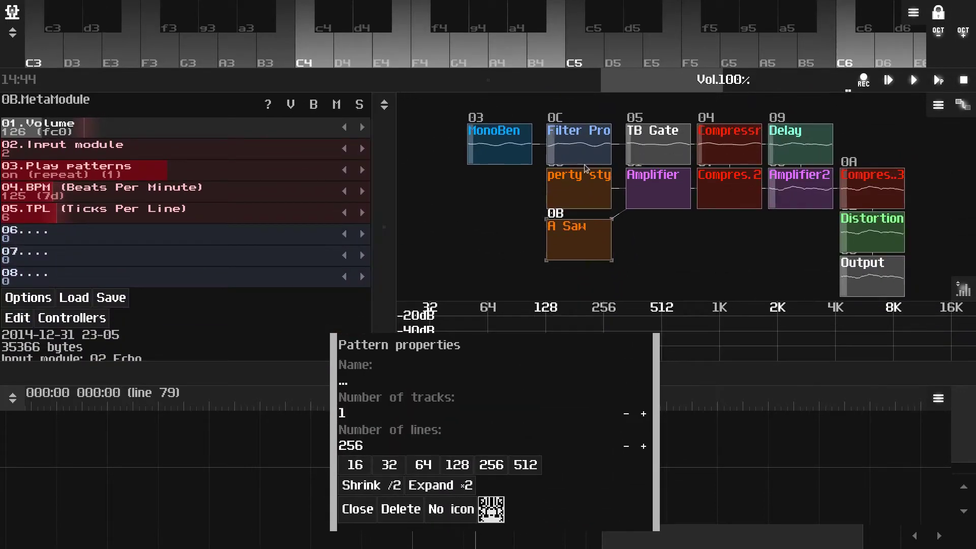
{"action": "left_click", "coordinate": [586, 198]}
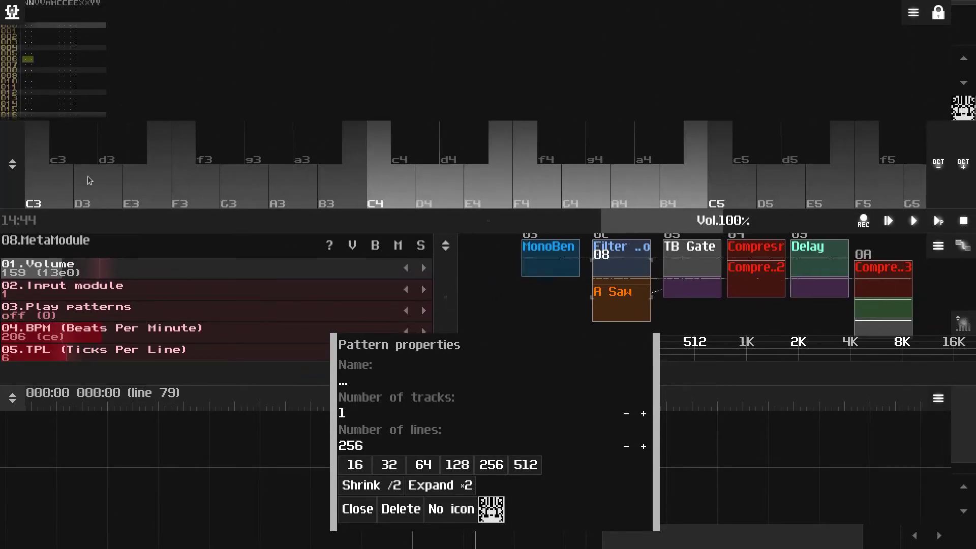
{"action": "left_click_drag", "start_coordinate": [483, 343], "coordinate": [490, 276]}
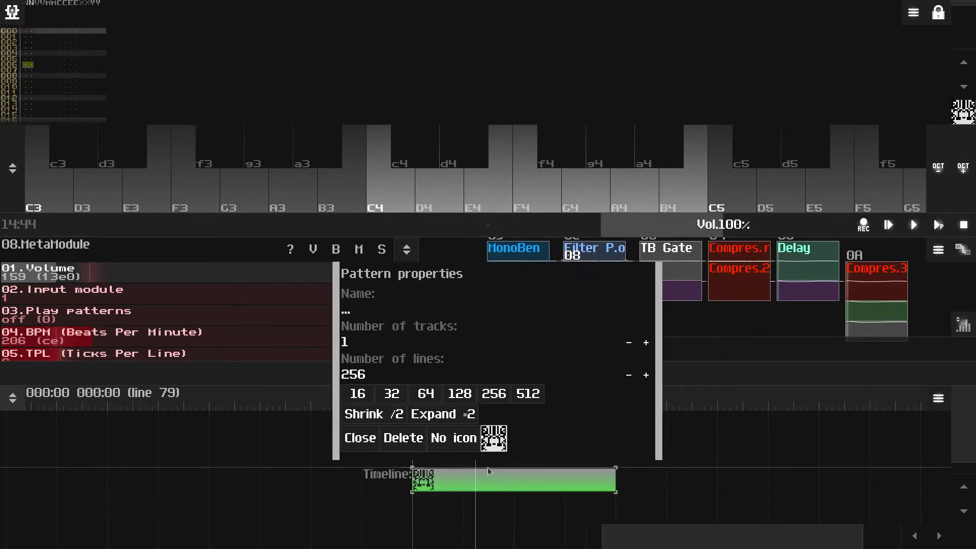
{"action": "left_click", "coordinate": [376, 315]}
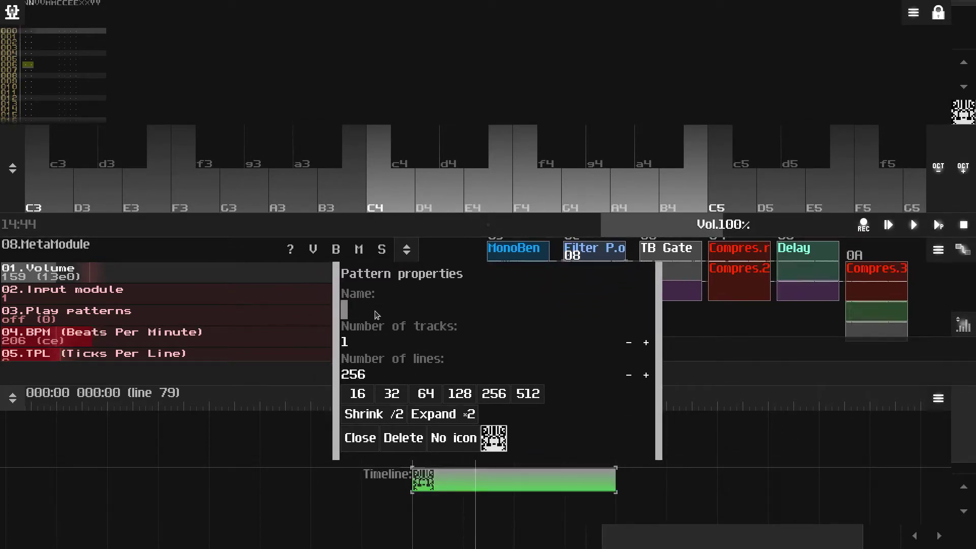
- Play the notes C4 and D4 repeatedly on the on-screen keyboard to compare their pitches
{"action": "left_click", "coordinate": [400, 203]}
{"action": "left_click", "coordinate": [402, 204]}
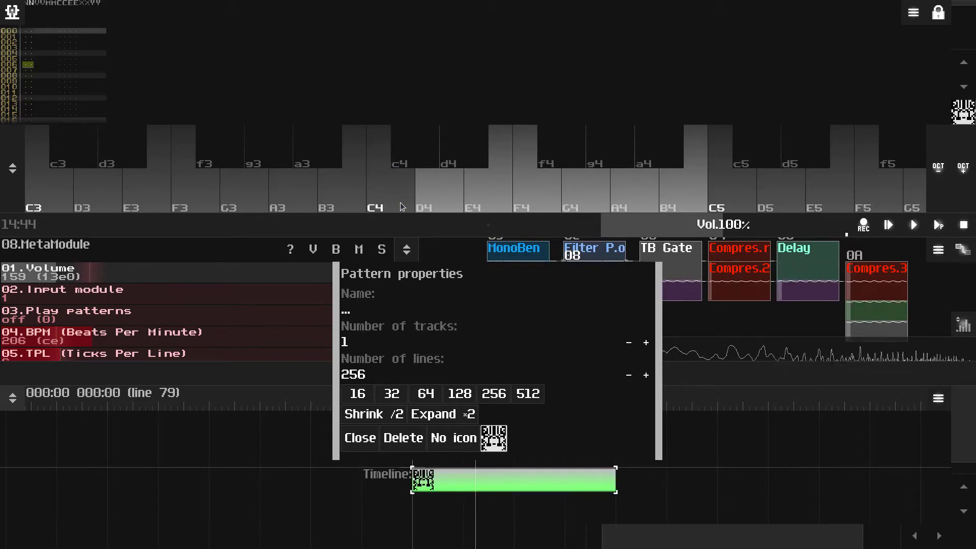
{"action": "left_click", "coordinate": [402, 203]}
{"action": "left_click", "coordinate": [402, 201]}
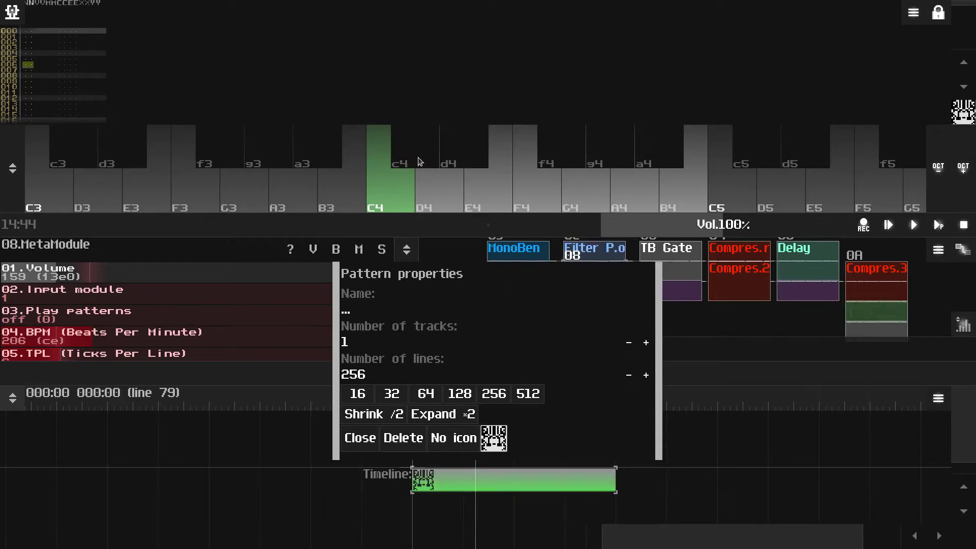
{"action": "left_click", "coordinate": [433, 202]}
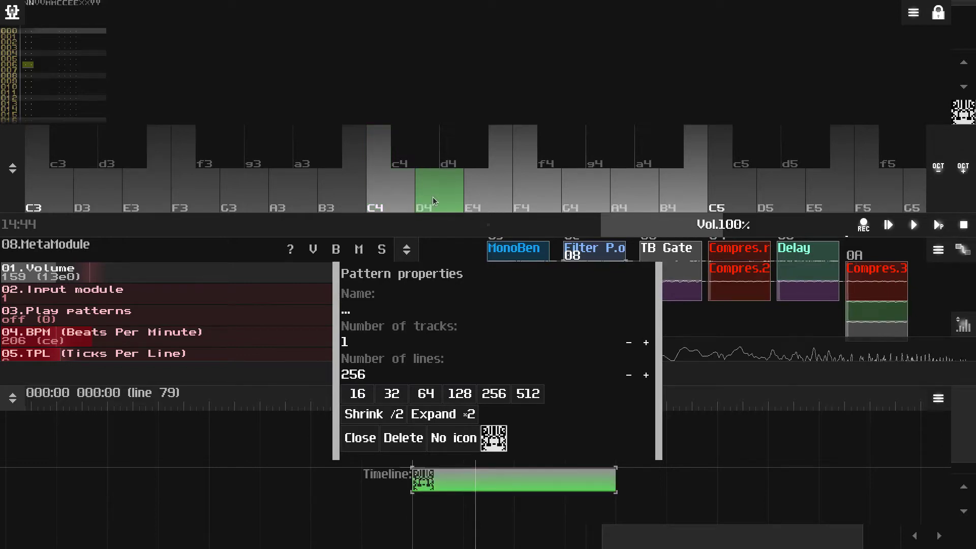
{"action": "left_click", "coordinate": [435, 201]}
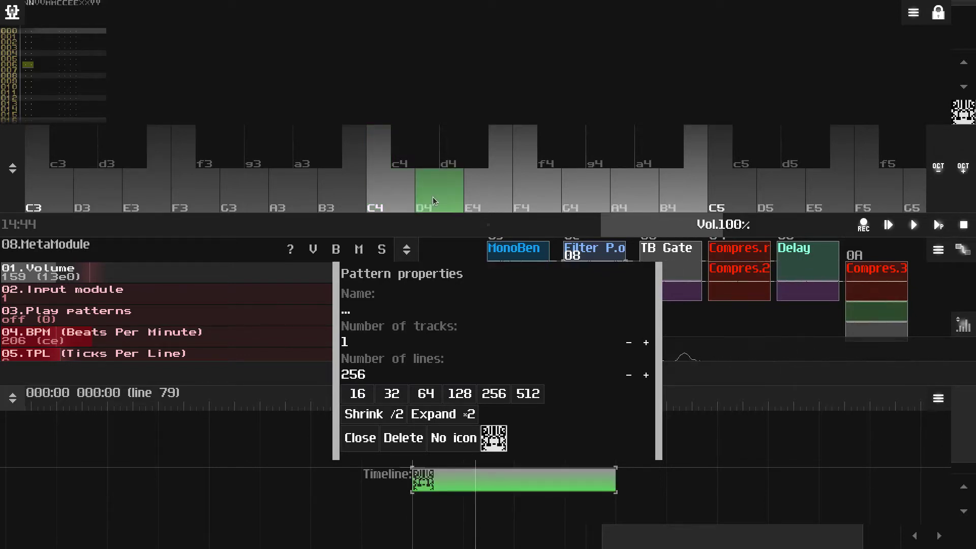
- Name the timeline pattern "T T S T T T S Ionian"
{"action": "left_click", "coordinate": [371, 317]}
{"action": "type", "text": "T"}
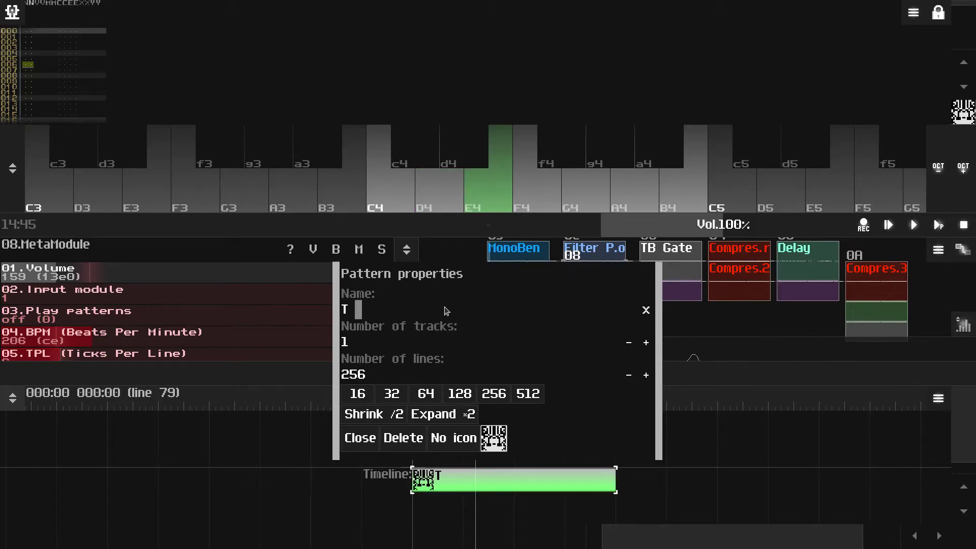
{"action": "type", "text": "T"}
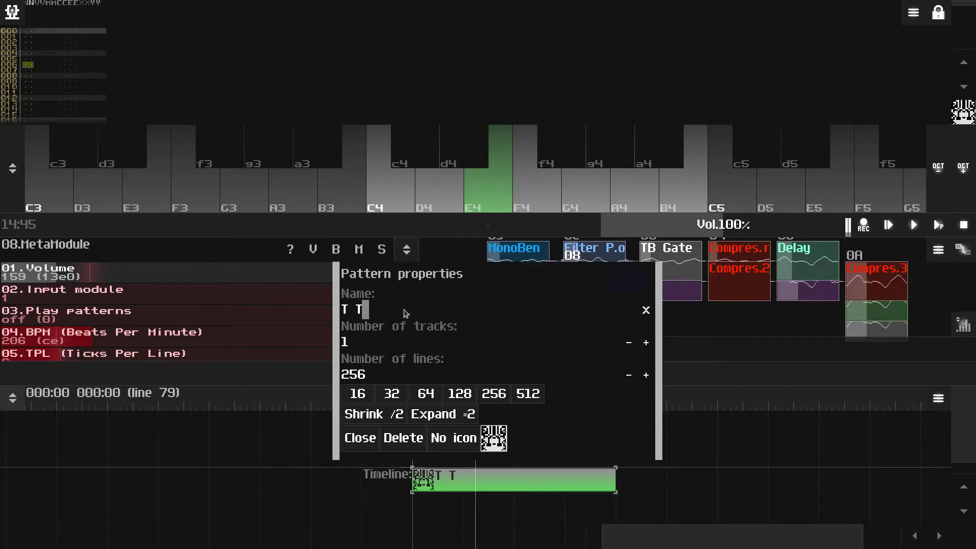
{"action": "type", "text": "S"}
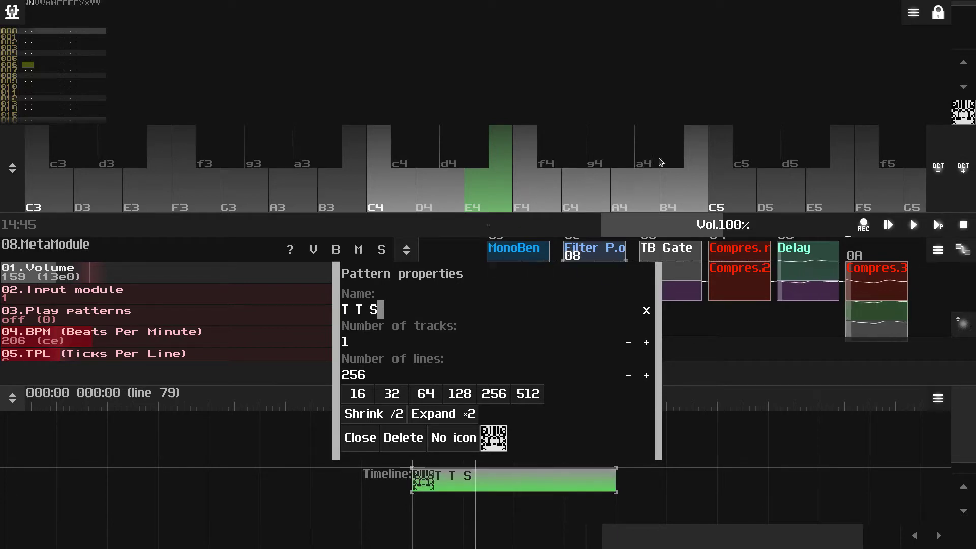
{"action": "type", "text": "T"}
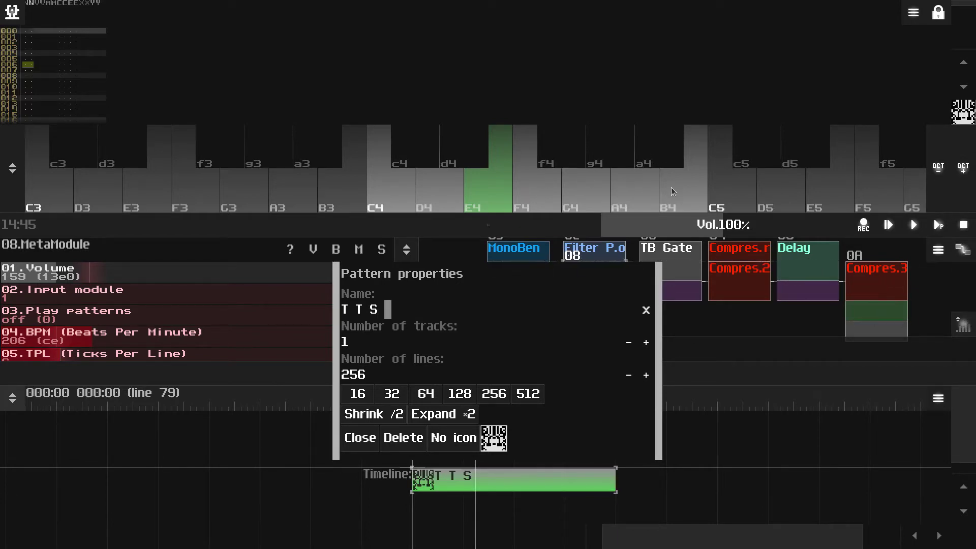
{"action": "type", "text": " T T"}
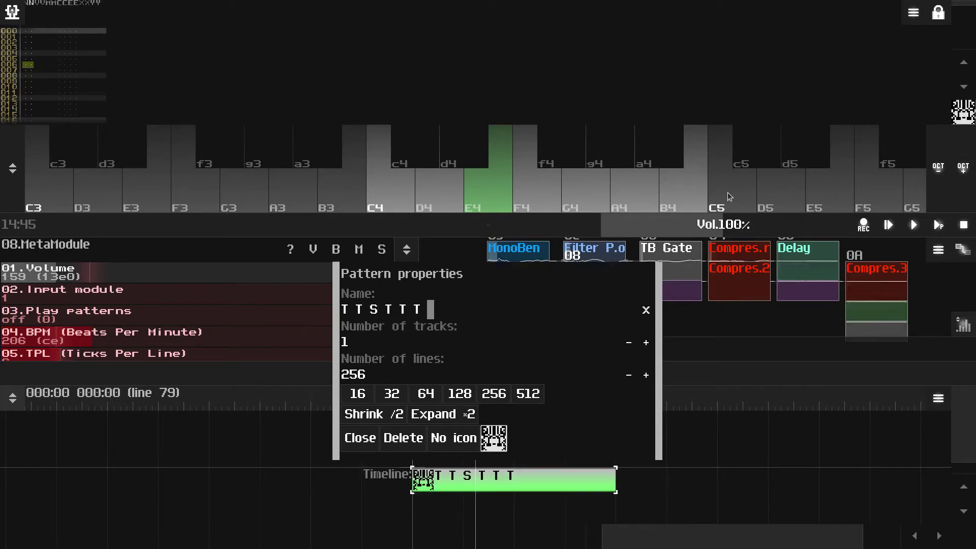
{"action": "type", "text": "S"}
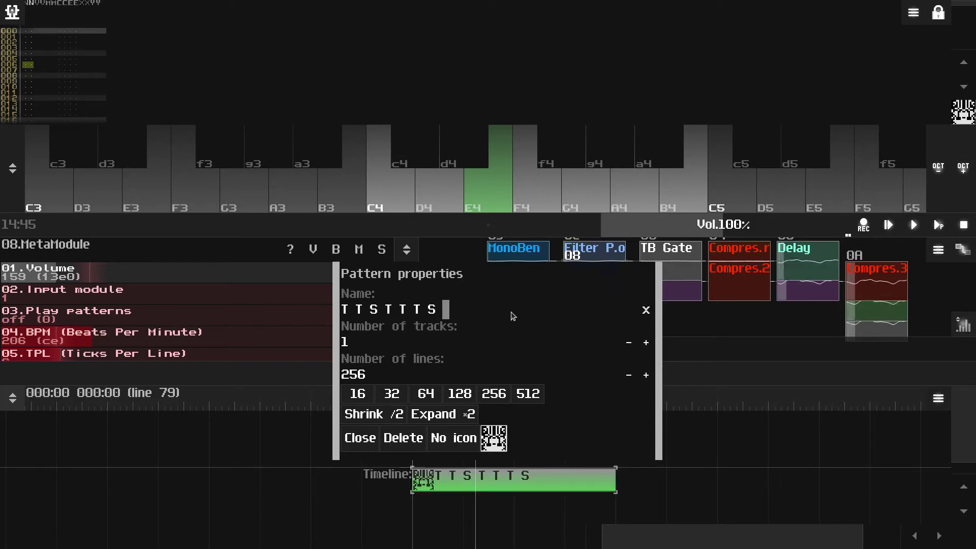
{"action": "type", "text": "lo"}
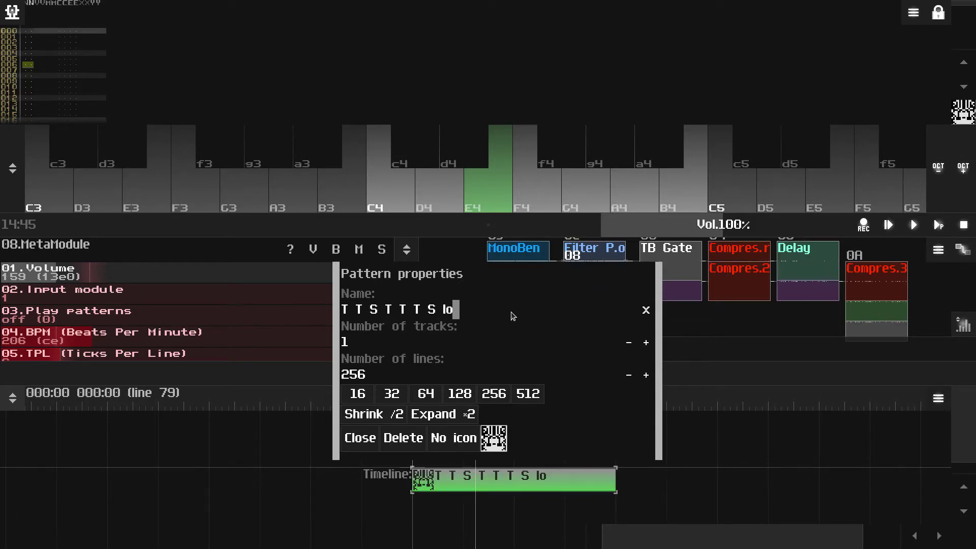
{"action": "type", "text": "nian"}
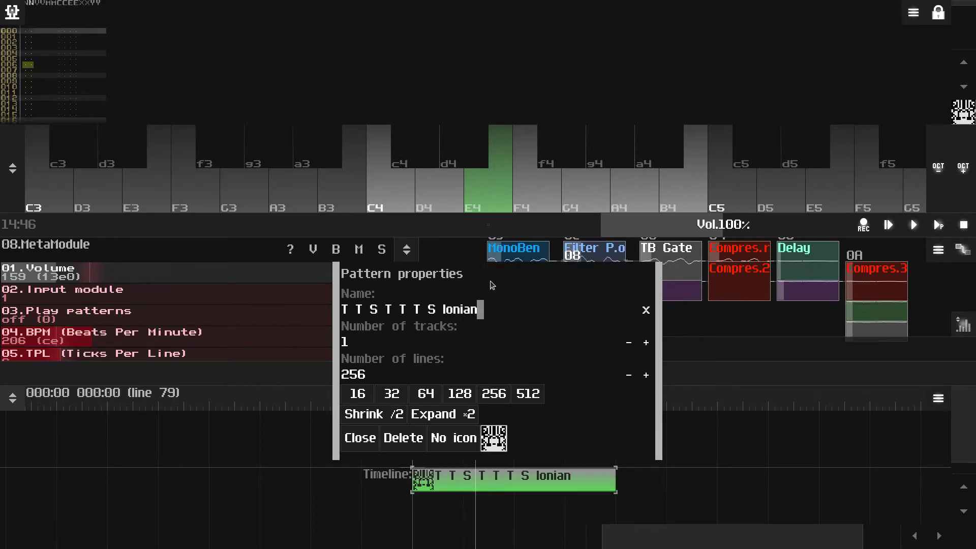
{"action": "left_click_drag", "start_coordinate": [490, 281], "coordinate": [512, 268]}
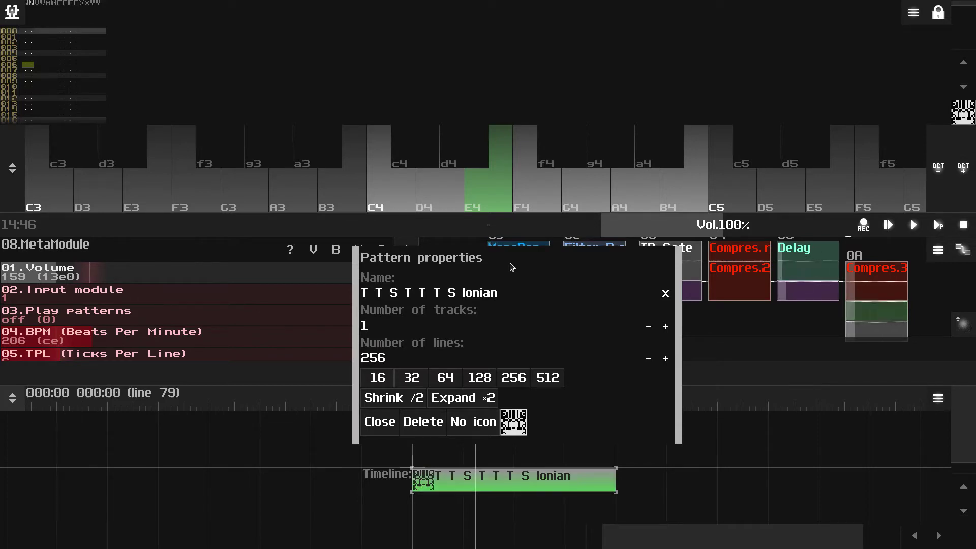
{"action": "left_click_drag", "start_coordinate": [511, 267], "coordinate": [447, 259]}
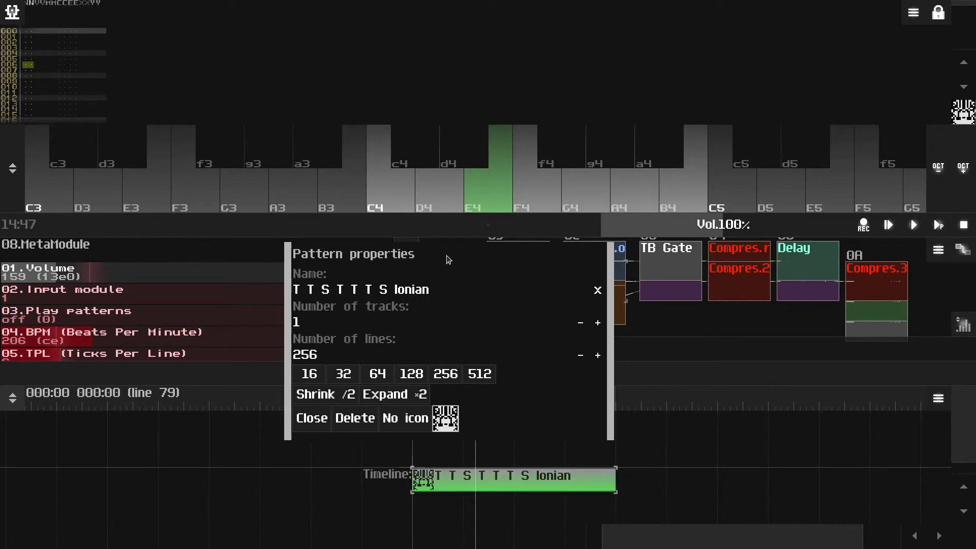
{"action": "left_click_drag", "start_coordinate": [448, 260], "coordinate": [489, 262]}
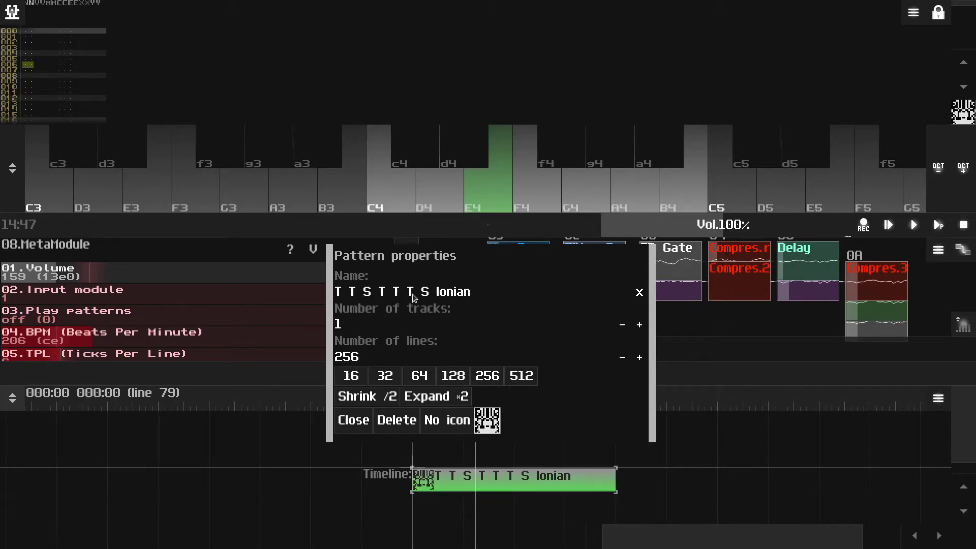
- Play the Ionian scale from E4 up to E5 on the on-screen keyboard: E, F#, G#, A, B, C#, D#, E
{"action": "left_click", "coordinate": [494, 197]}
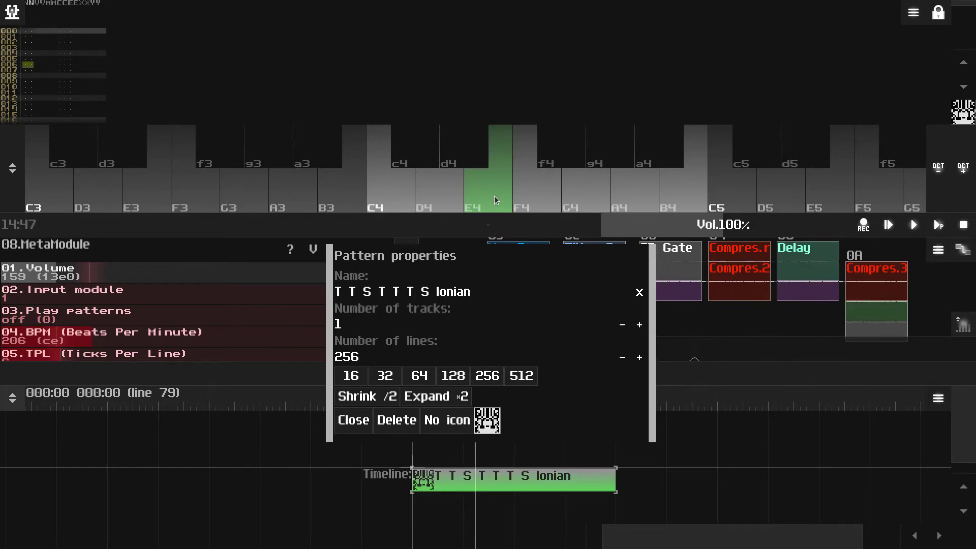
{"action": "left_click", "coordinate": [570, 150]}
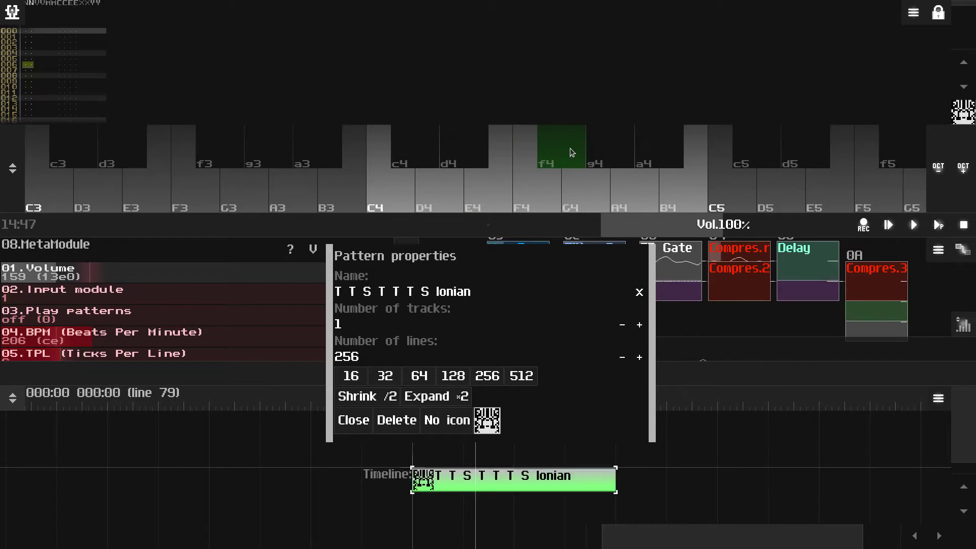
{"action": "left_click", "coordinate": [614, 155]}
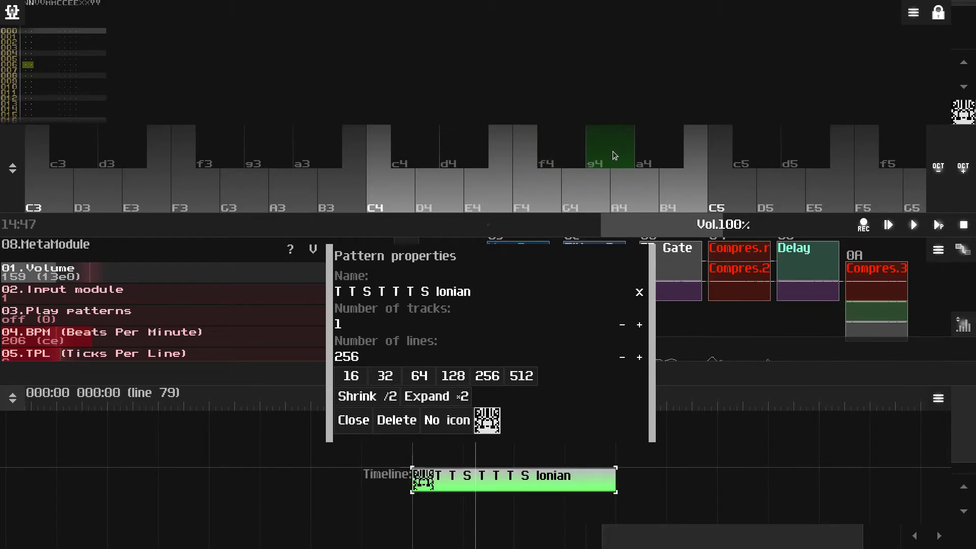
{"action": "left_click", "coordinate": [632, 190]}
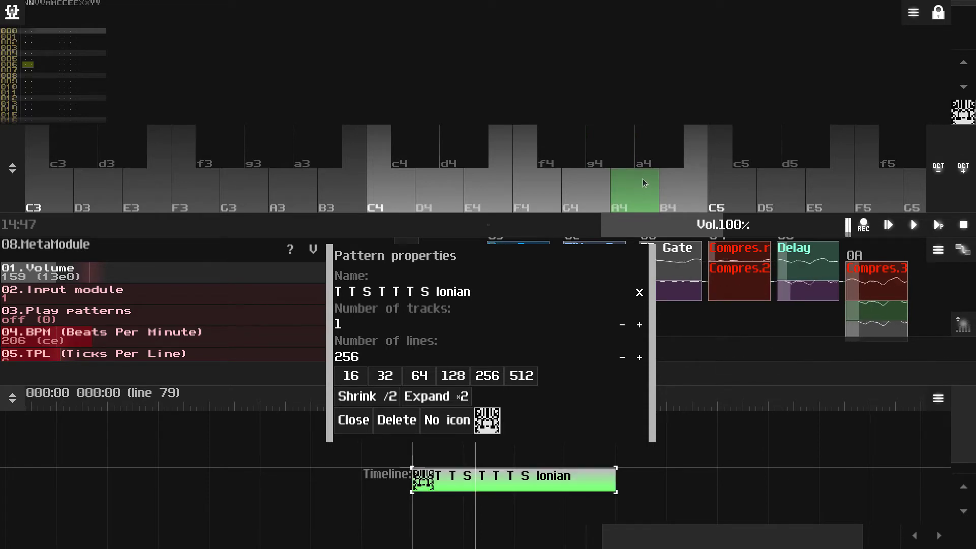
{"action": "left_click", "coordinate": [684, 189]}
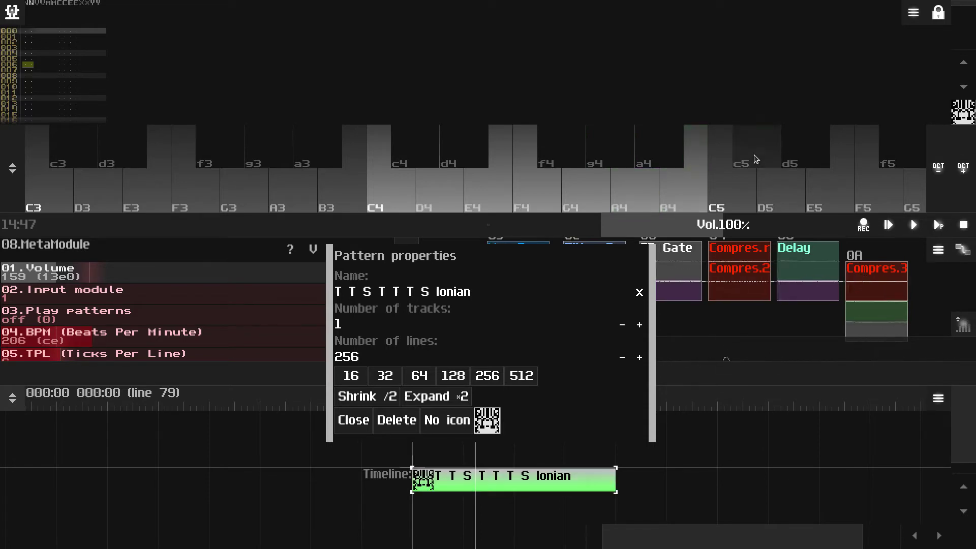
{"action": "left_click", "coordinate": [754, 156]}
{"action": "left_click", "coordinate": [809, 157]}
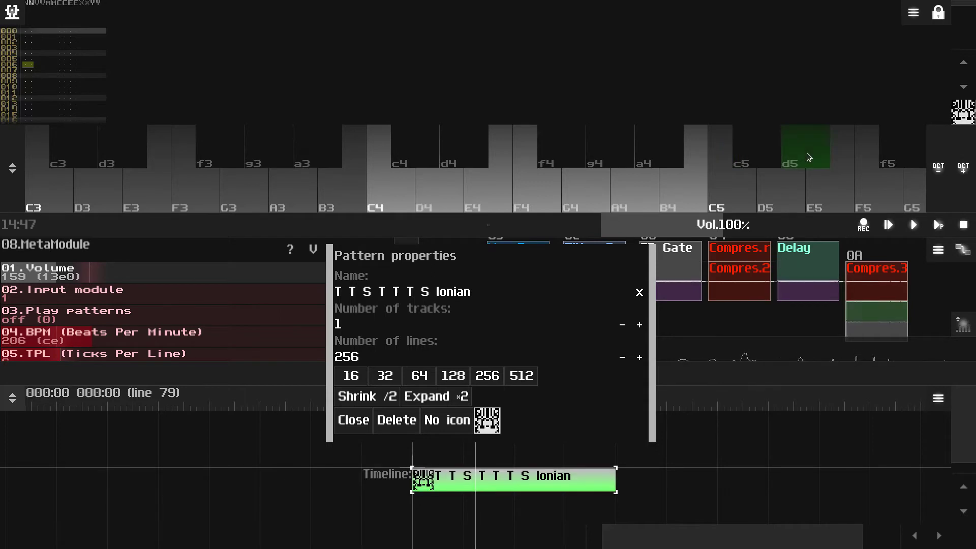
{"action": "left_click", "coordinate": [823, 188]}
- Play the E Ionian scale from E4 up to D#5 and back down to E4, and sound E4 again
{"action": "left_click", "coordinate": [497, 194]}
{"action": "left_click", "coordinate": [549, 150]}
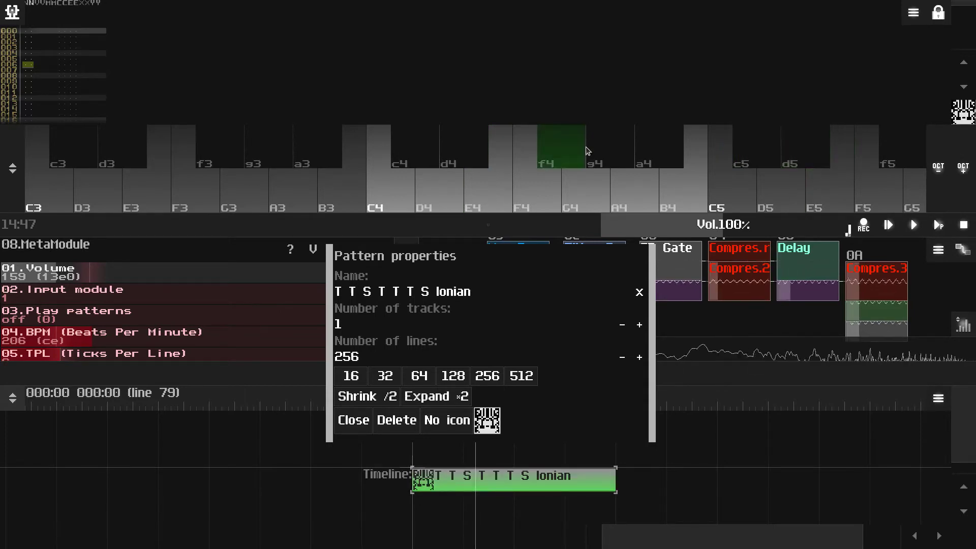
{"action": "left_click", "coordinate": [602, 144]}
{"action": "left_click", "coordinate": [634, 189]}
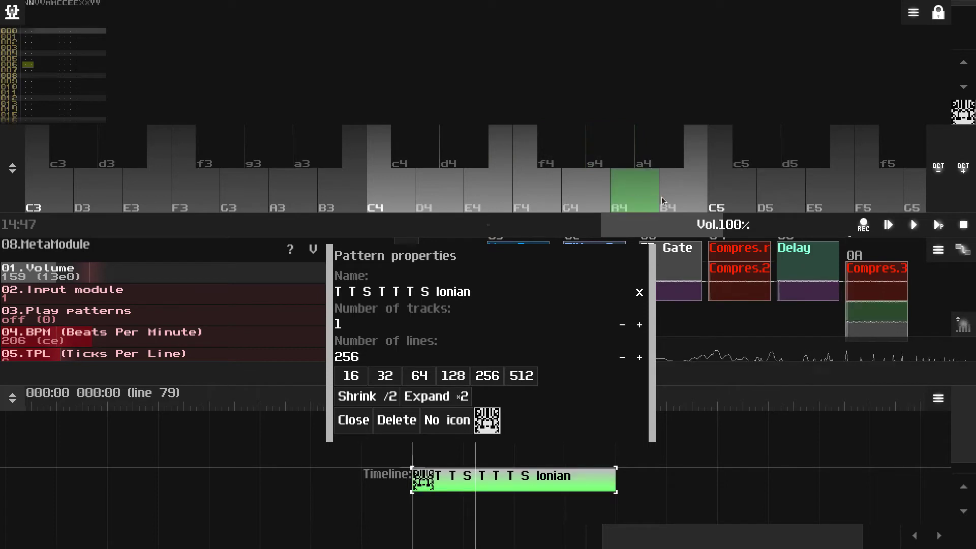
{"action": "left_click", "coordinate": [687, 193]}
{"action": "left_click", "coordinate": [753, 157]}
{"action": "left_click", "coordinate": [812, 157]}
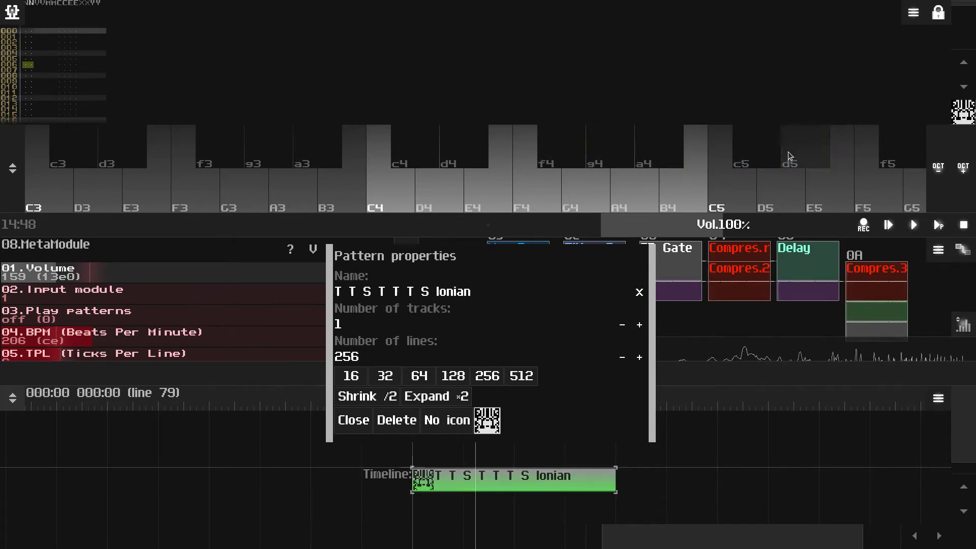
{"action": "left_click", "coordinate": [753, 153]}
{"action": "left_click", "coordinate": [698, 168]}
{"action": "left_click", "coordinate": [635, 192]}
{"action": "left_click", "coordinate": [609, 162]}
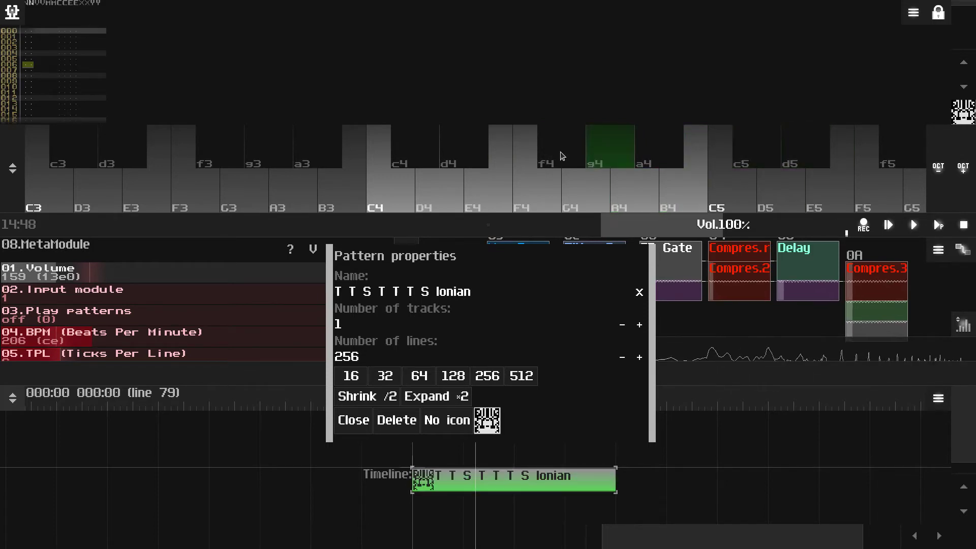
{"action": "left_click", "coordinate": [559, 152]}
{"action": "left_click", "coordinate": [482, 190]}
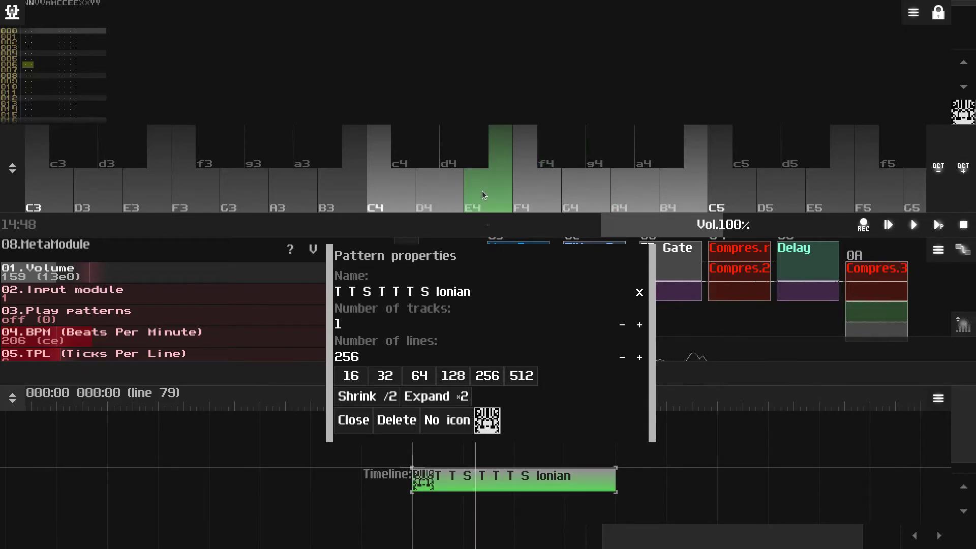
{"action": "left_click", "coordinate": [496, 193]}
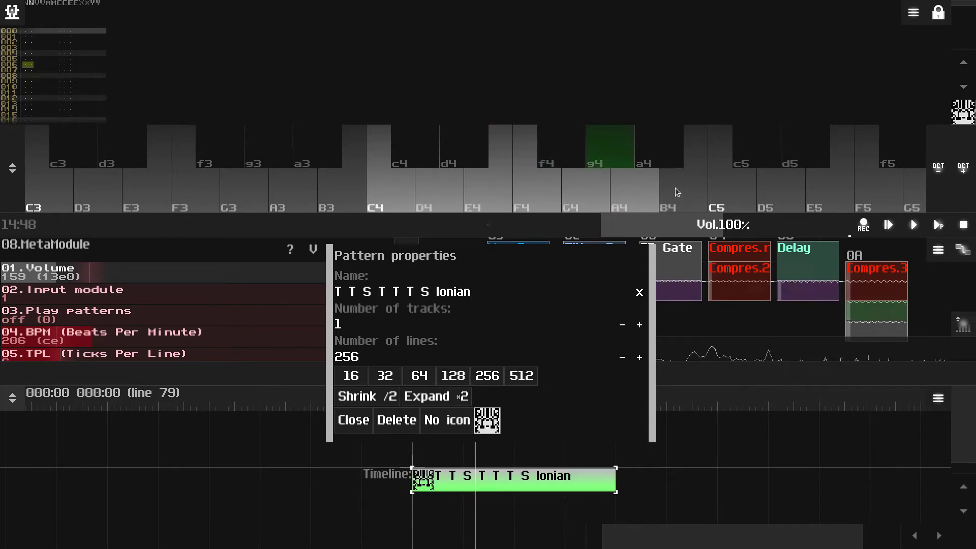
- Sound E4 on the on-screen keyboard and close the Ionian pattern's properties
{"action": "left_click", "coordinate": [478, 196]}
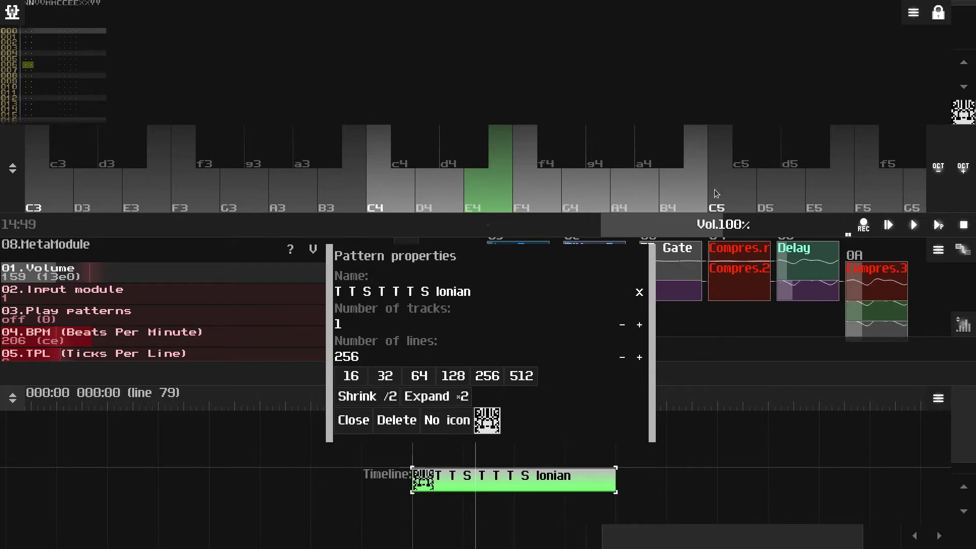
{"action": "left_click_drag", "start_coordinate": [518, 254], "coordinate": [526, 205]}
{"action": "left_click", "coordinate": [361, 372]}
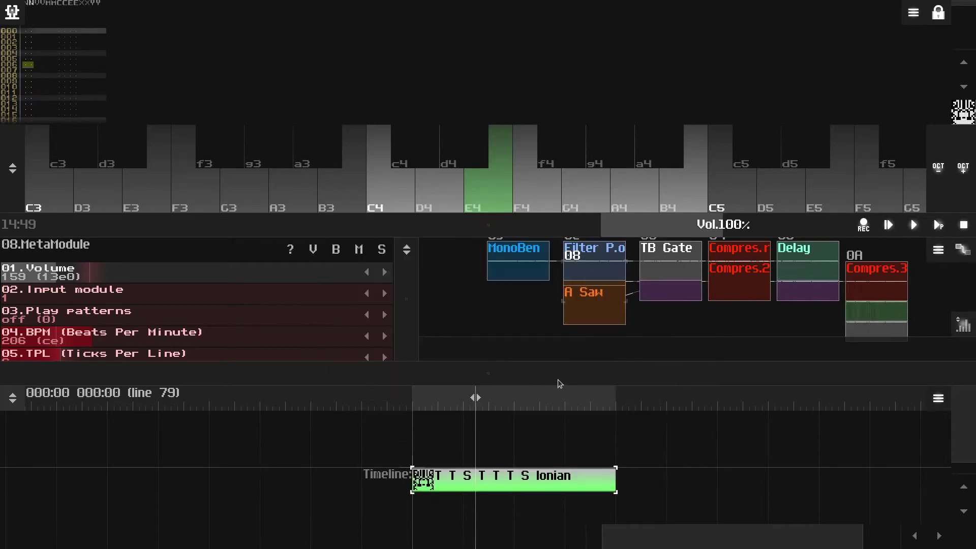
- Add a new pattern directly below the Ionian pattern, aligned with its start, and set its length to 256 lines
{"action": "left_click_drag", "start_coordinate": [557, 383], "coordinate": [508, 163]}
{"action": "double_click", "coordinate": [442, 439]}
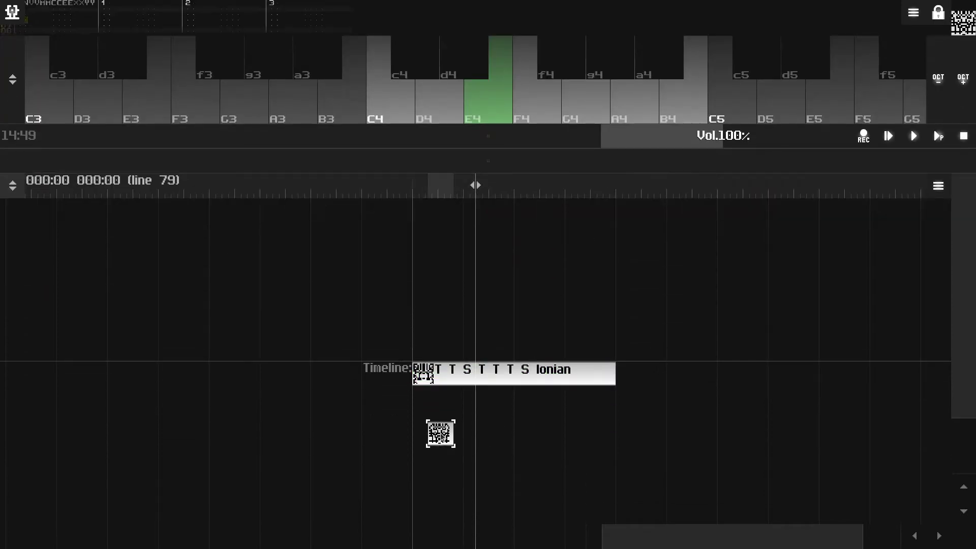
{"action": "left_click", "coordinate": [425, 414]}
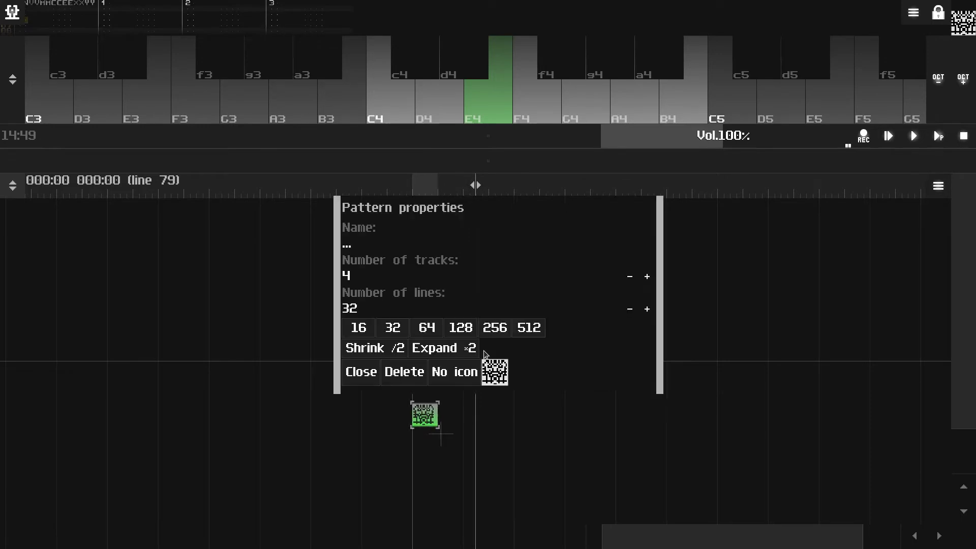
{"action": "left_click", "coordinate": [495, 327]}
{"action": "left_click", "coordinate": [362, 371]}
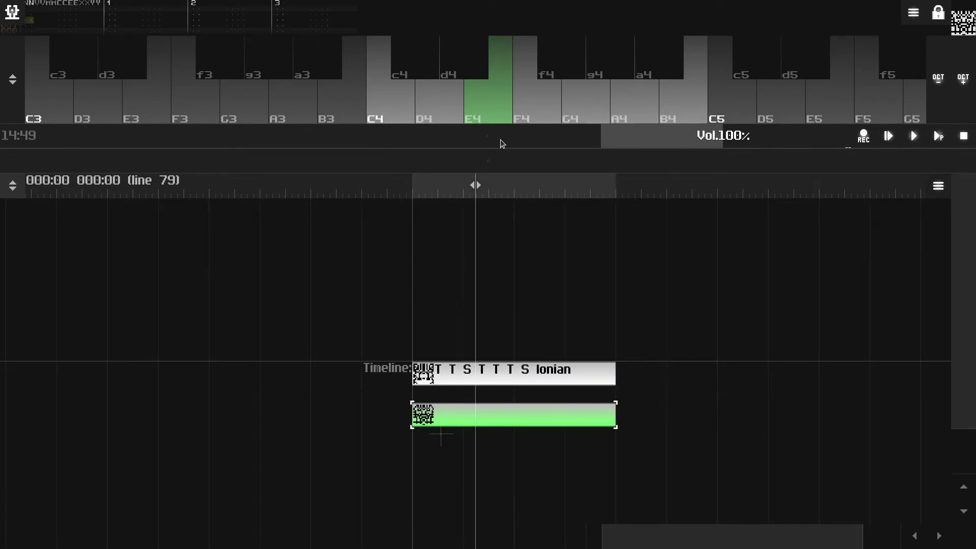
- Bring the new pattern's properties up below the enlarged keyboard and play D4 as the starting note
{"action": "left_click_drag", "start_coordinate": [488, 136], "coordinate": [496, 314]}
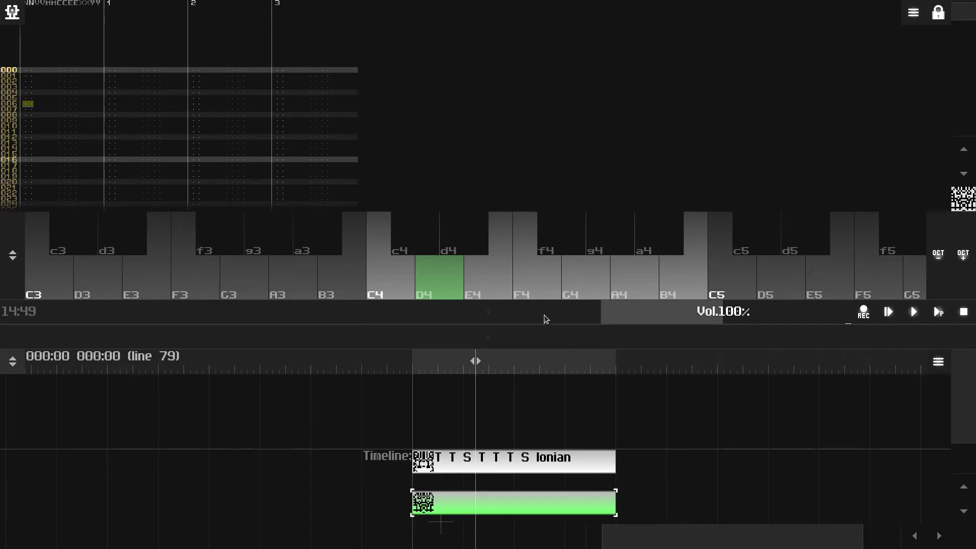
{"action": "left_click_drag", "start_coordinate": [544, 319], "coordinate": [480, 223]}
{"action": "left_click_drag", "start_coordinate": [635, 345], "coordinate": [650, 400]}
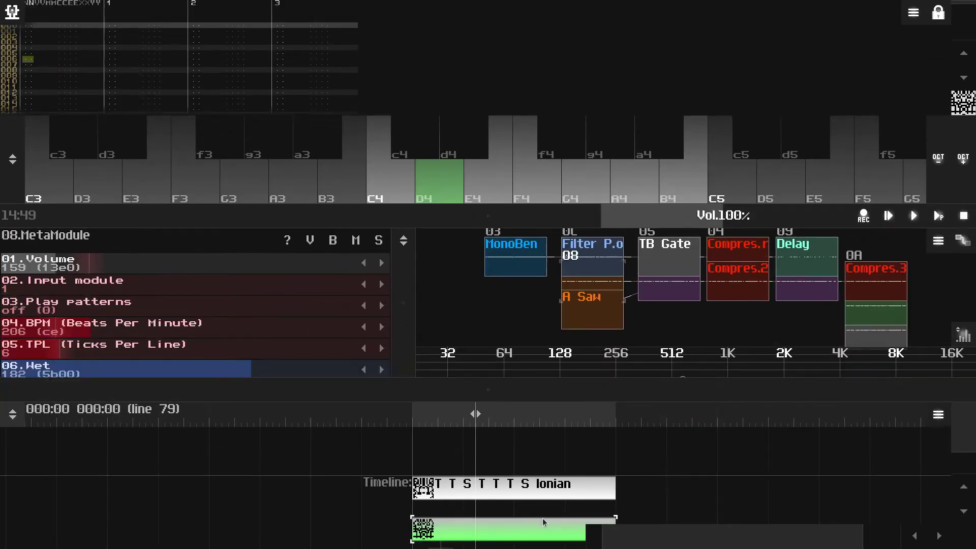
{"action": "double_click", "coordinate": [540, 525]}
{"action": "left_click_drag", "start_coordinate": [490, 202], "coordinate": [486, 280]}
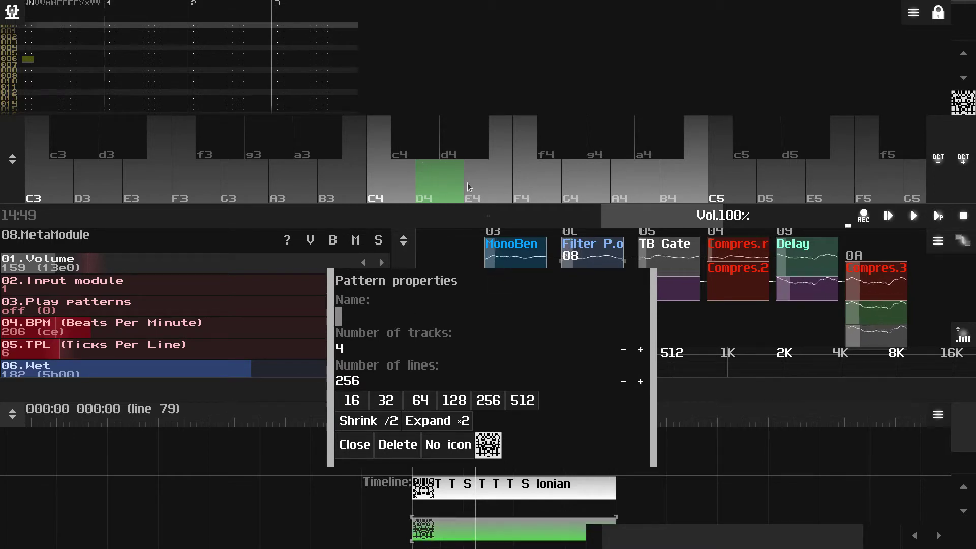
{"action": "left_click", "coordinate": [433, 194]}
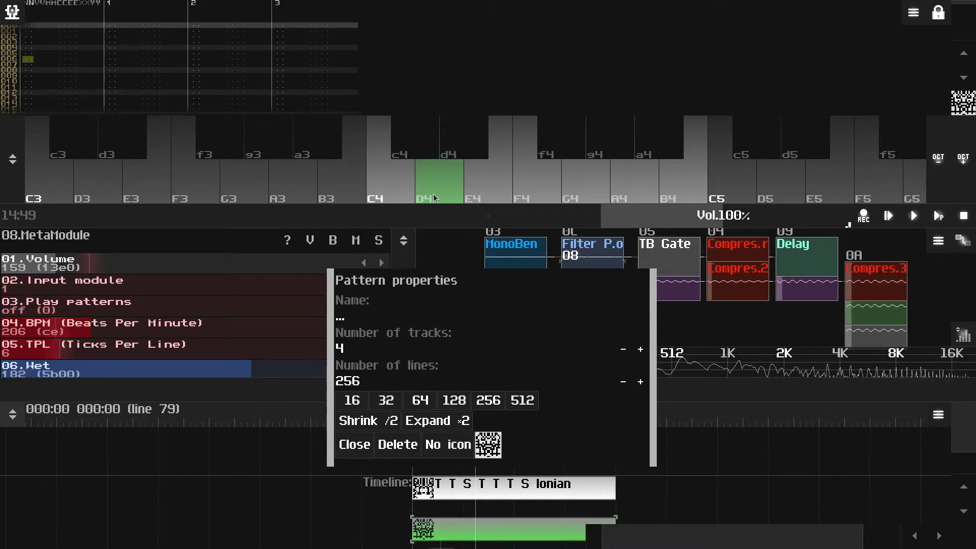
- Name the second pattern "T S T T T S T Dorian" and close its properties
{"action": "left_click", "coordinate": [382, 316]}
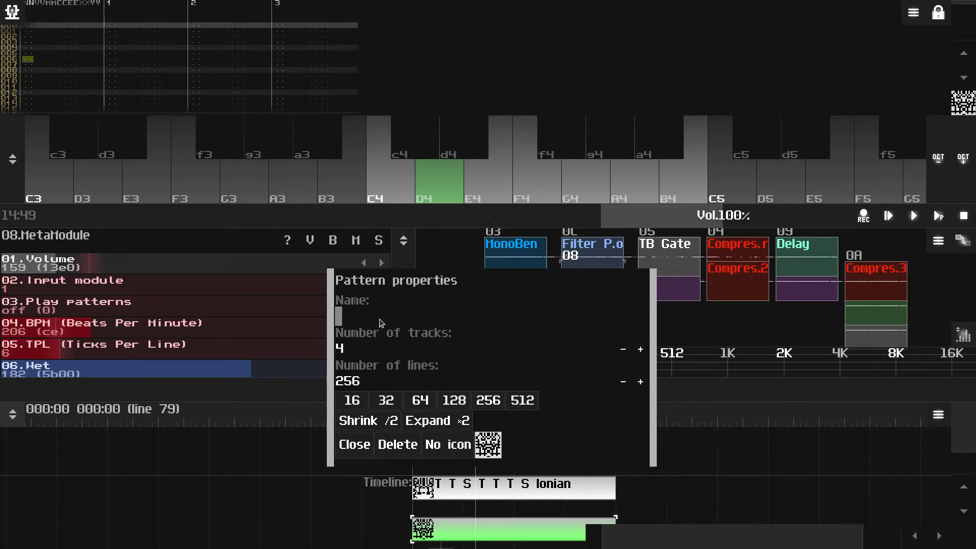
{"action": "type", "text": "T S"}
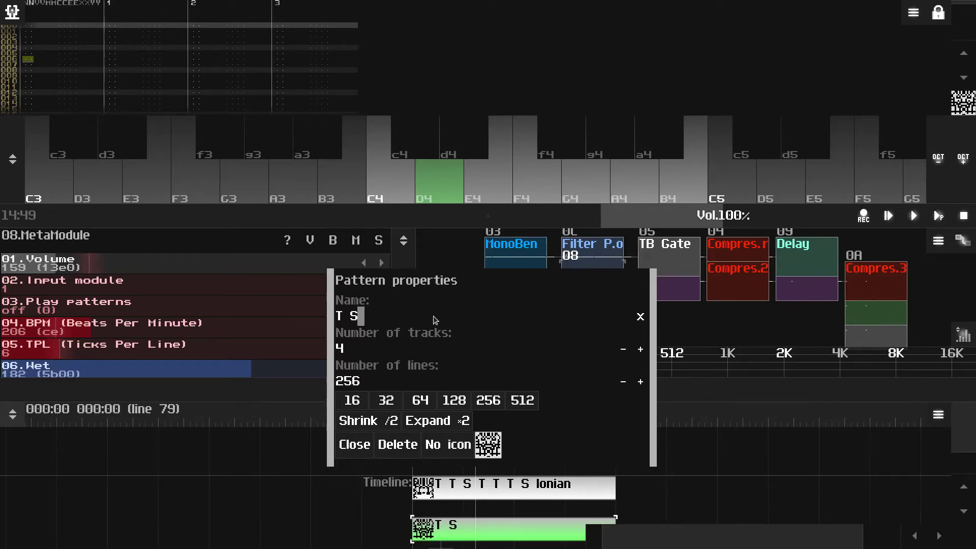
{"action": "type", "text": "T T T"}
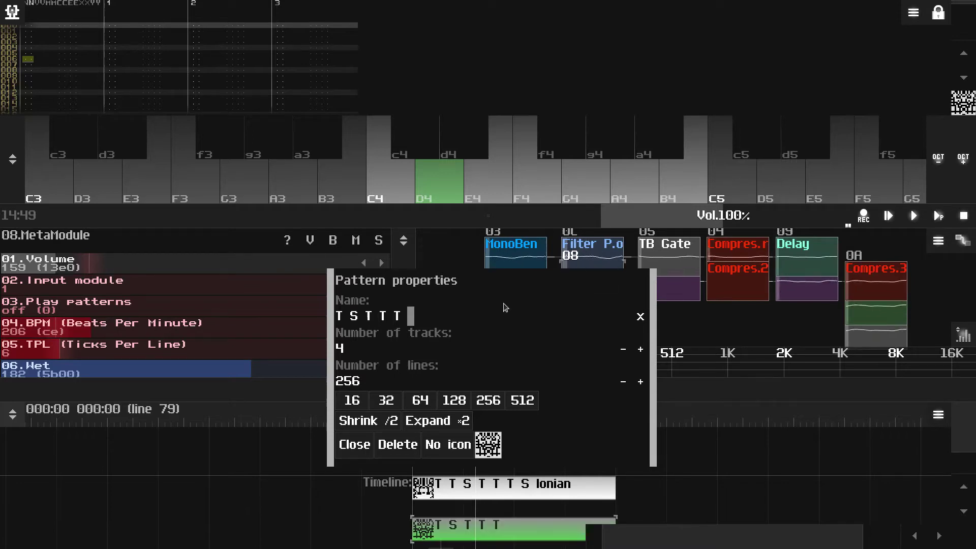
{"action": "type", "text": "S T "}
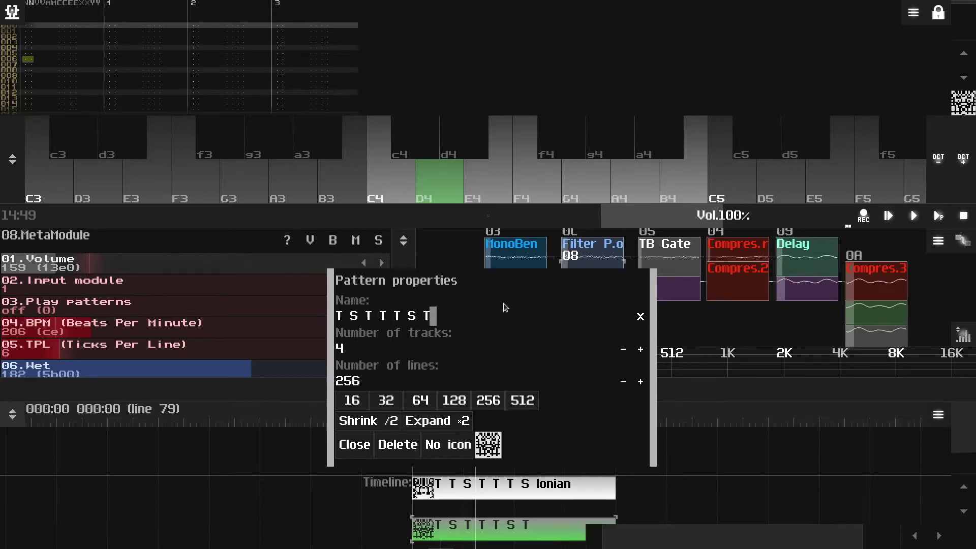
{"action": "type", "text": "D"}
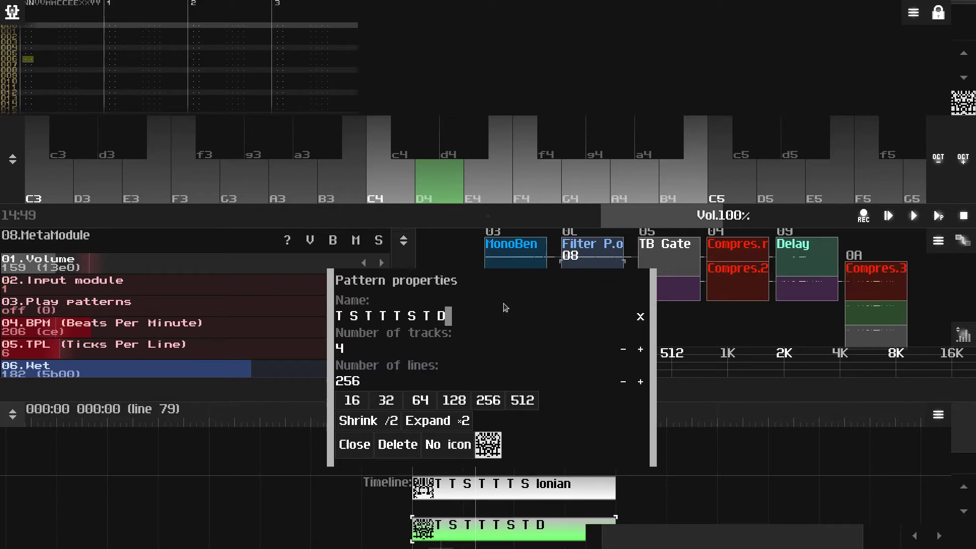
{"action": "type", "text": "orian"}
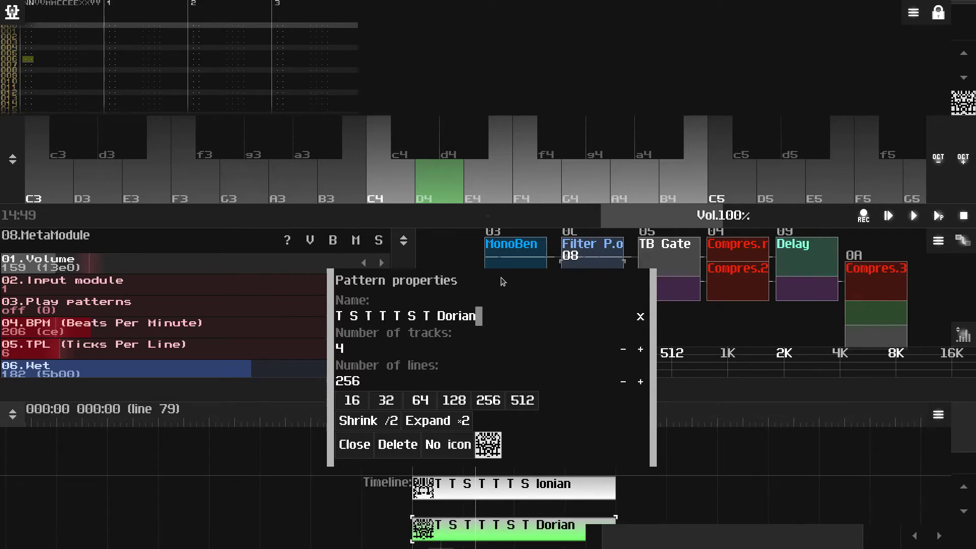
{"action": "left_click_drag", "start_coordinate": [501, 279], "coordinate": [480, 244]}
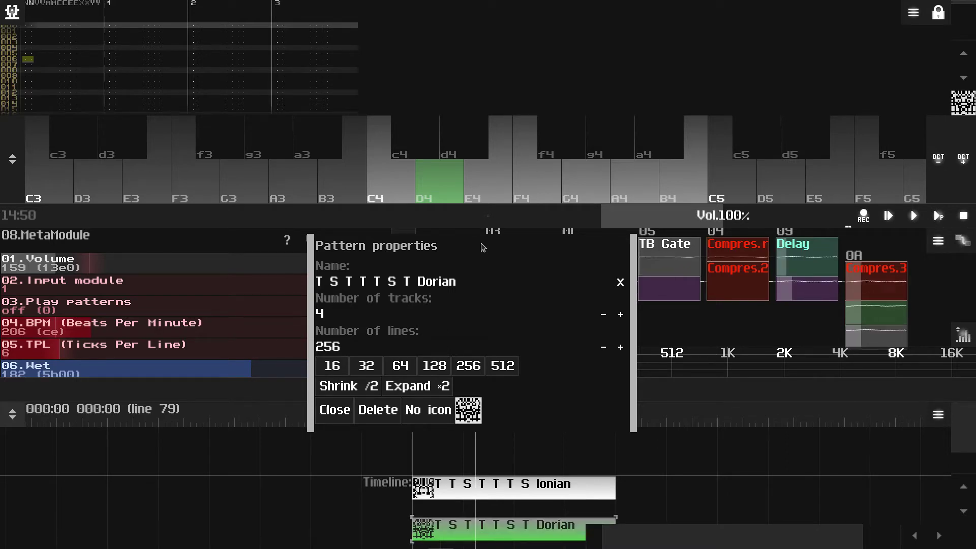
{"action": "left_click", "coordinate": [348, 420]}
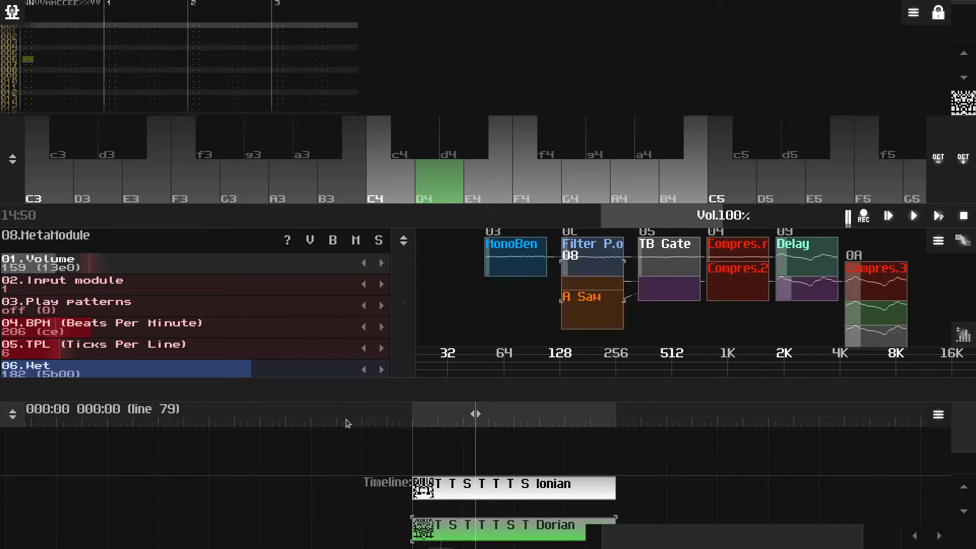
- Add a third pattern below the Dorian pattern, aligned with its start, and set its length to 256 lines
{"action": "left_click_drag", "start_coordinate": [581, 391], "coordinate": [591, 288]}
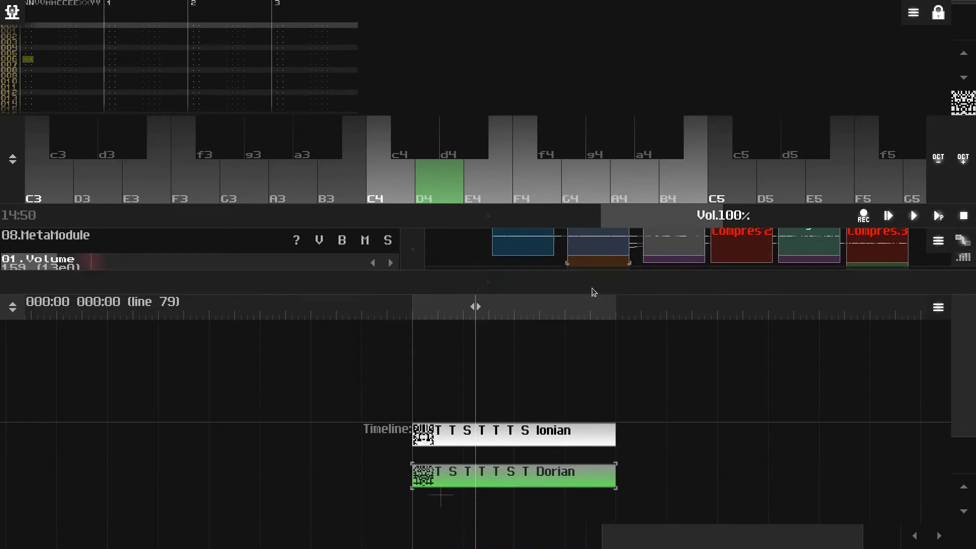
{"action": "left_click_drag", "start_coordinate": [632, 477], "coordinate": [619, 383]}
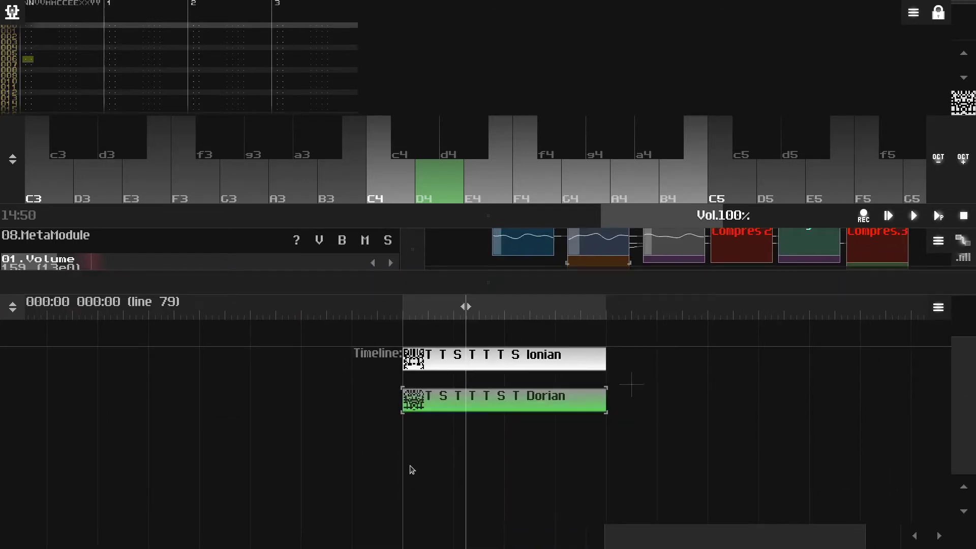
{"action": "double_click", "coordinate": [425, 448]}
{"action": "left_click_drag", "start_coordinate": [425, 448], "coordinate": [416, 442]}
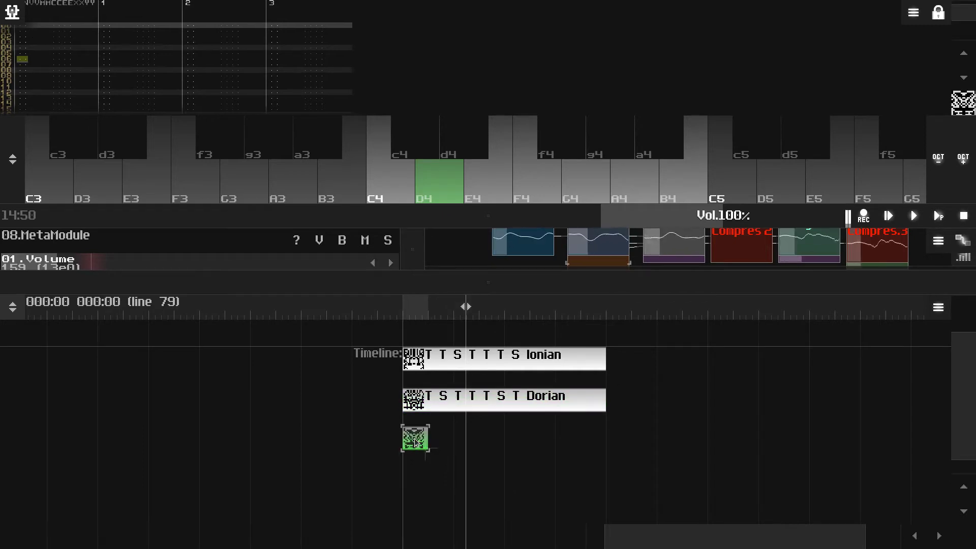
{"action": "double_click", "coordinate": [415, 442]}
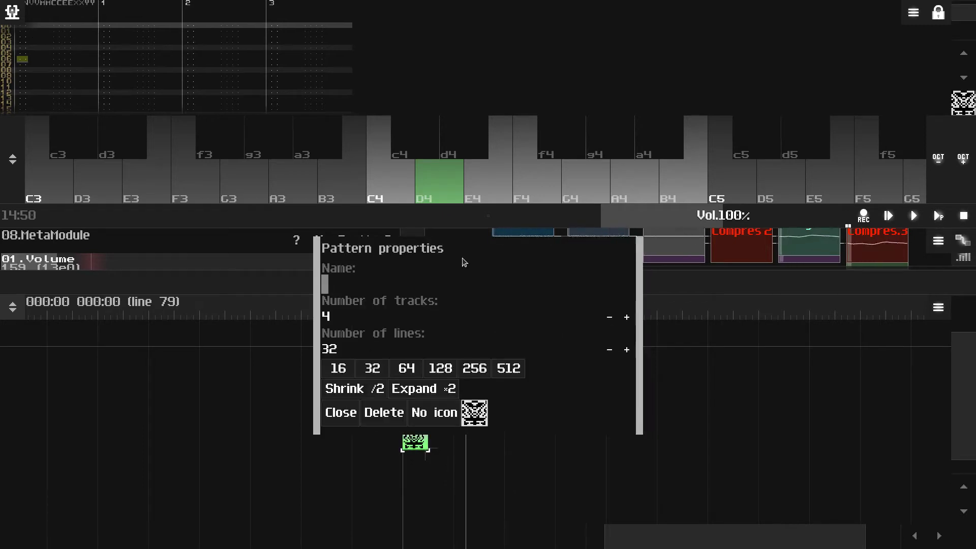
{"action": "left_click_drag", "start_coordinate": [464, 262], "coordinate": [229, 322]}
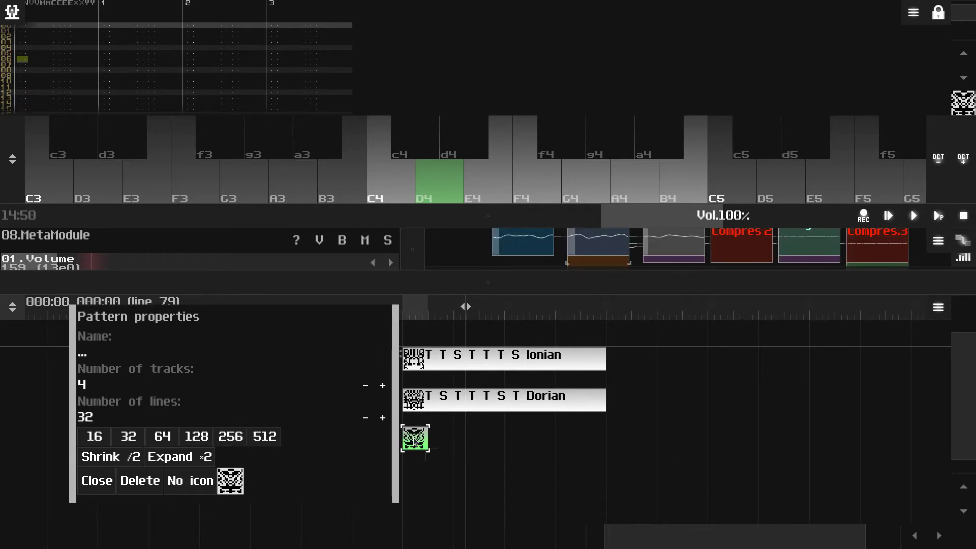
{"action": "left_click", "coordinate": [237, 439]}
{"action": "left_click", "coordinate": [97, 480]}
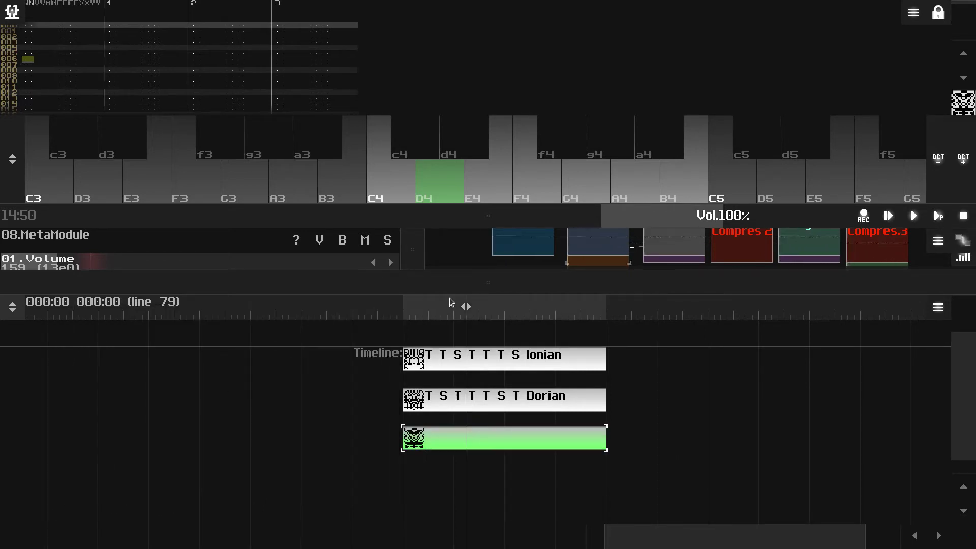
- Bring up the third pattern's properties with the module area enlarged, and play E4 as the starting note
{"action": "double_click", "coordinate": [516, 441]}
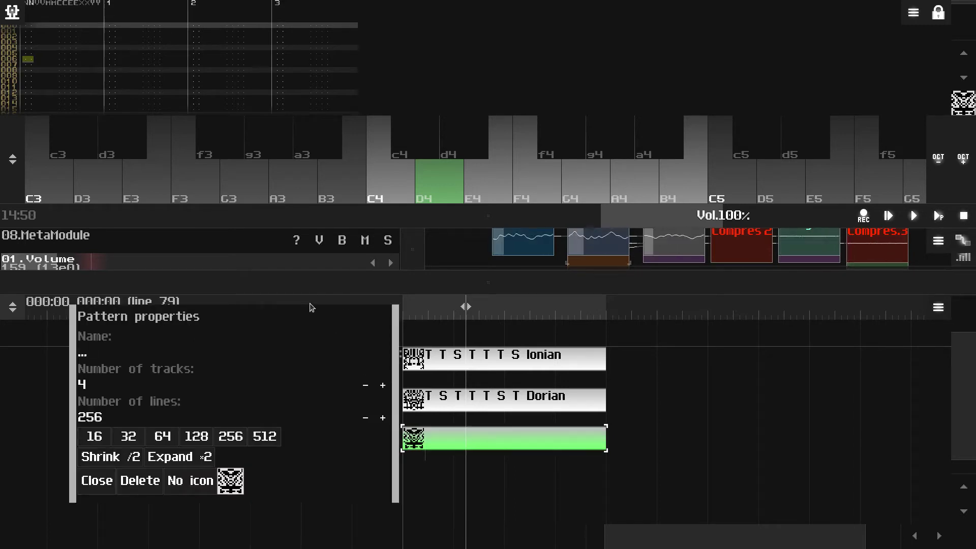
{"action": "left_click_drag", "start_coordinate": [333, 318], "coordinate": [570, 233]}
{"action": "left_click_drag", "start_coordinate": [714, 294], "coordinate": [721, 425]}
{"action": "left_click_drag", "start_coordinate": [596, 220], "coordinate": [591, 230]}
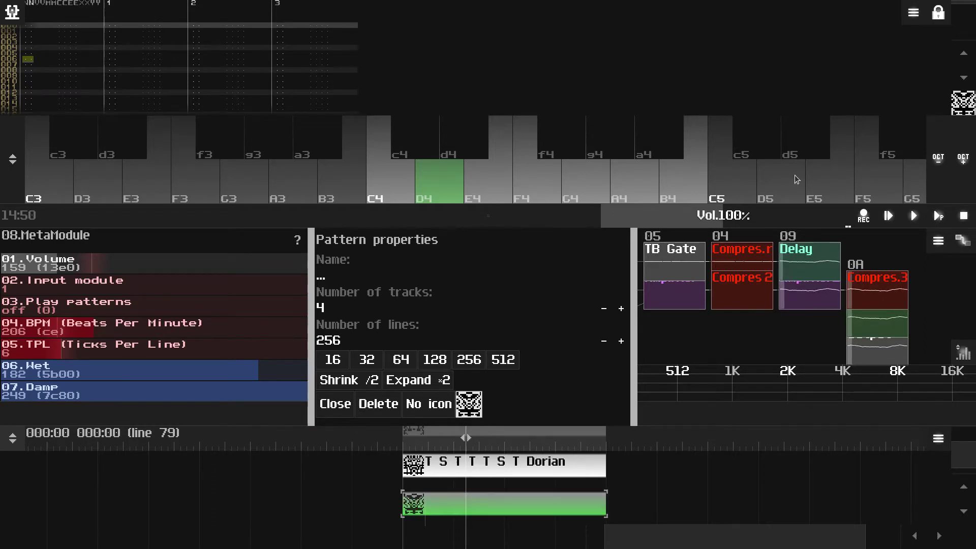
{"action": "left_click", "coordinate": [488, 184]}
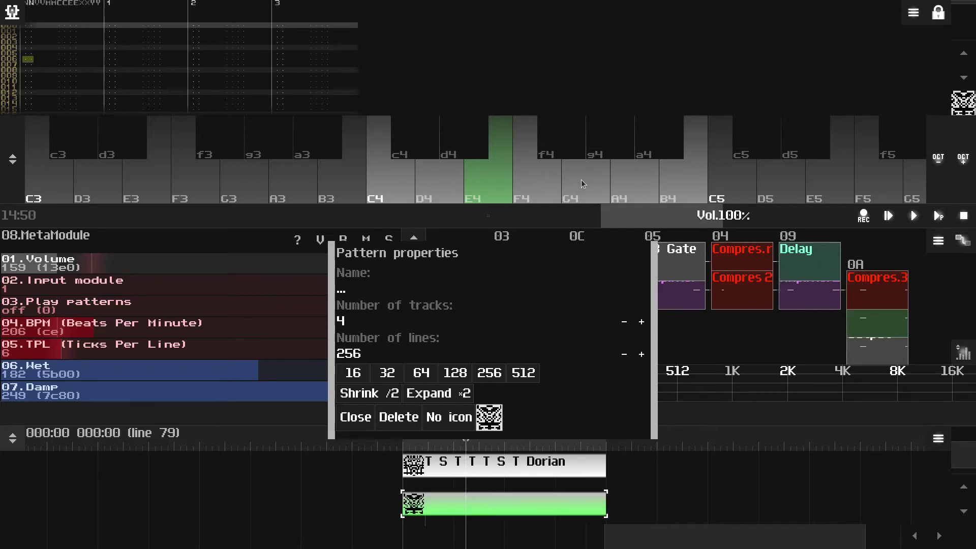
- Name the third pattern "S T T T S T T Phridgian", keeping its properties open below the keyboard
{"action": "left_click", "coordinate": [421, 293]}
{"action": "type", "text": "S "}
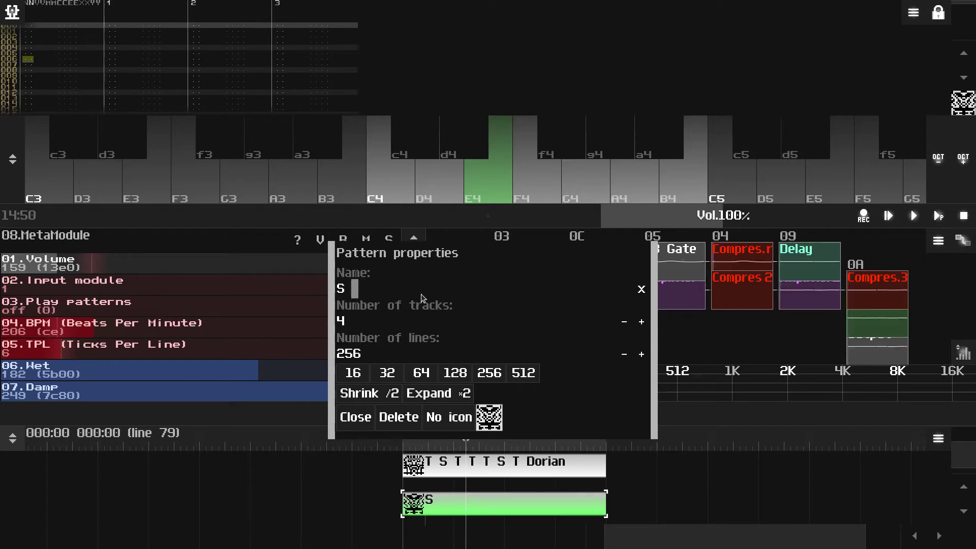
{"action": "type", "text": "T T T"}
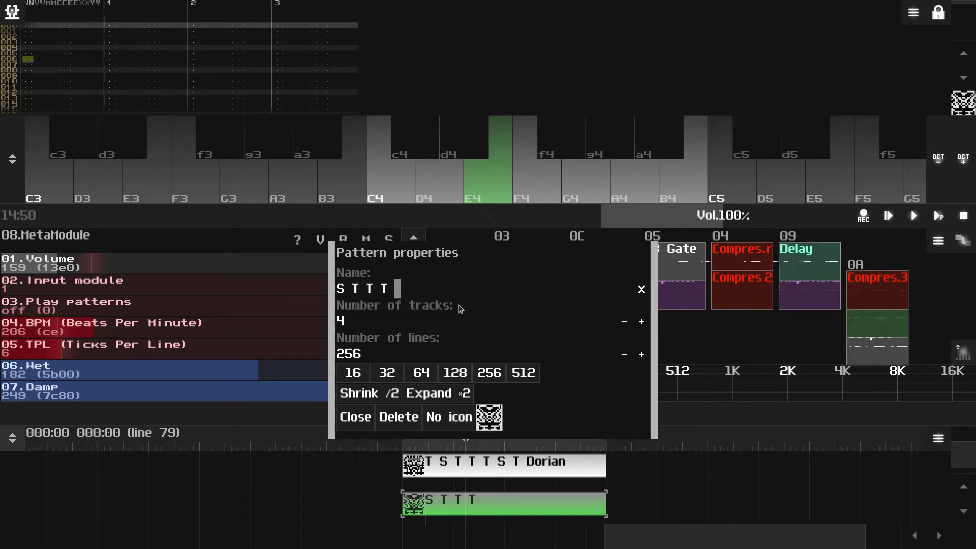
{"action": "type", "text": "S T T"}
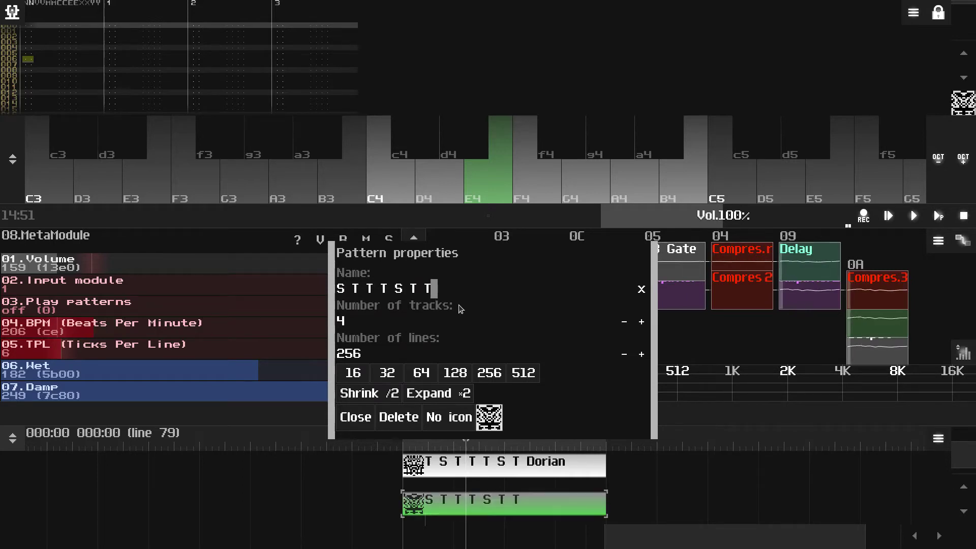
{"action": "left_click_drag", "start_coordinate": [472, 256], "coordinate": [473, 247]}
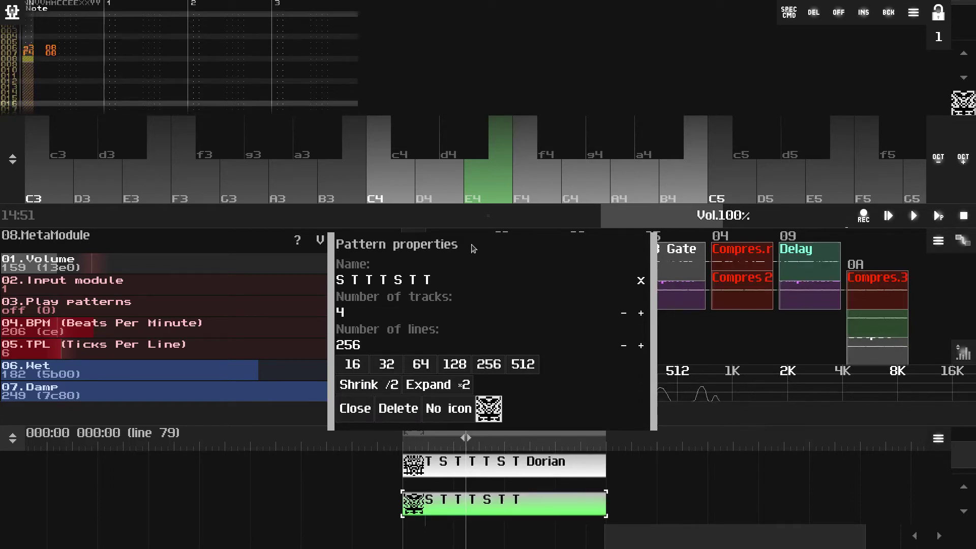
{"action": "left_click", "coordinate": [468, 283]}
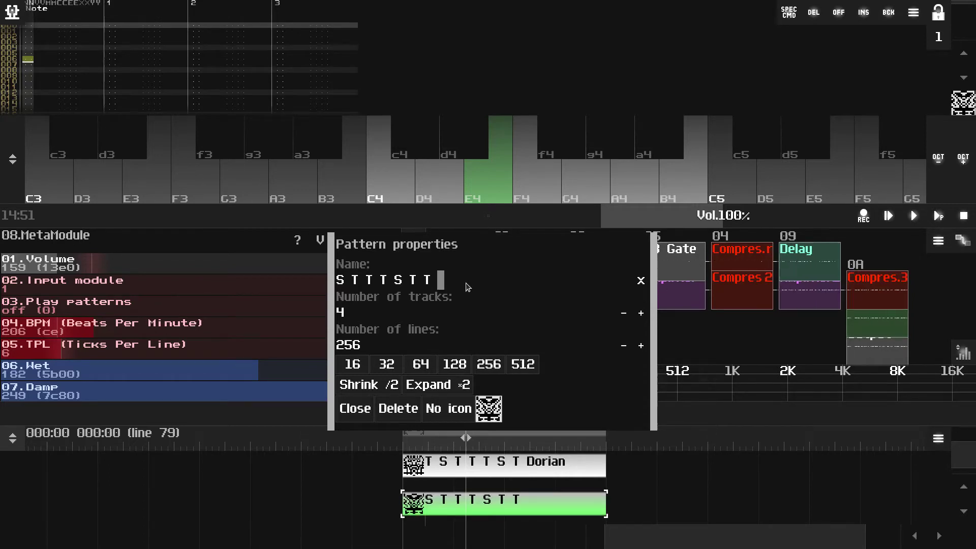
{"action": "type", "text": "Phr"}
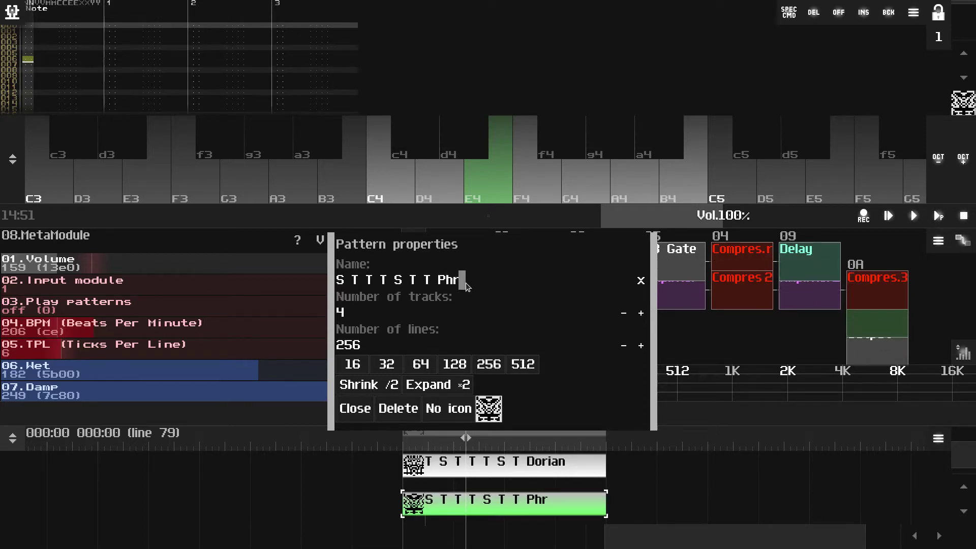
{"action": "type", "text": "idgia"}
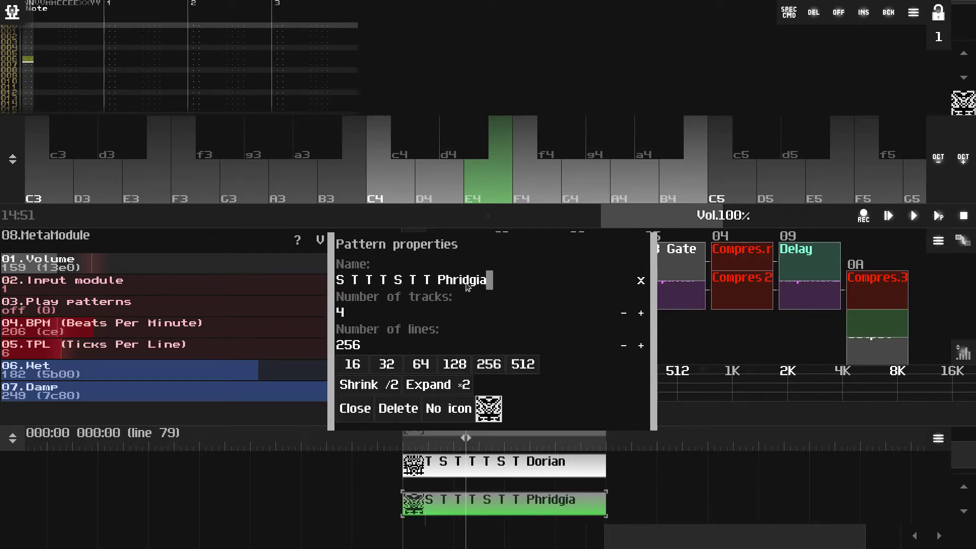
{"action": "type", "text": "n"}
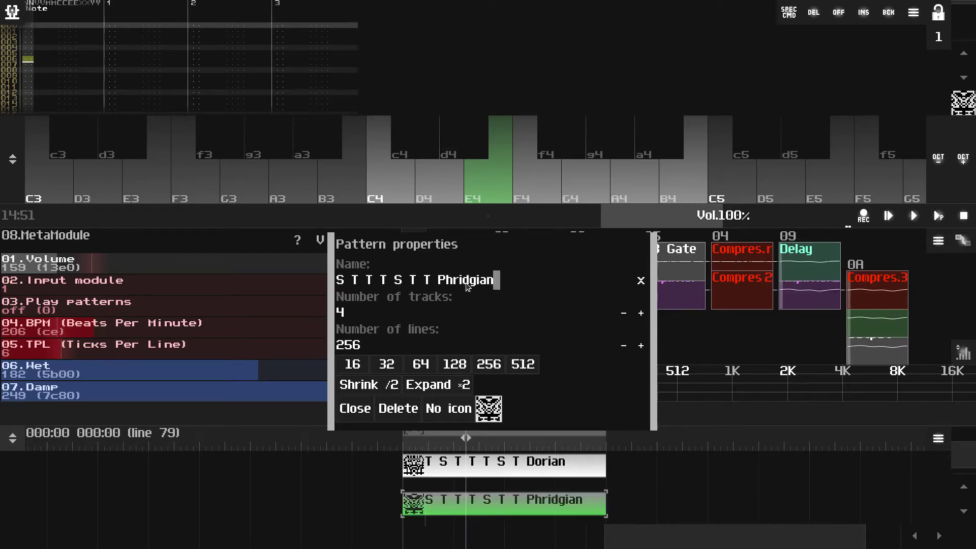
{"action": "left_click_drag", "start_coordinate": [499, 247], "coordinate": [471, 254]}
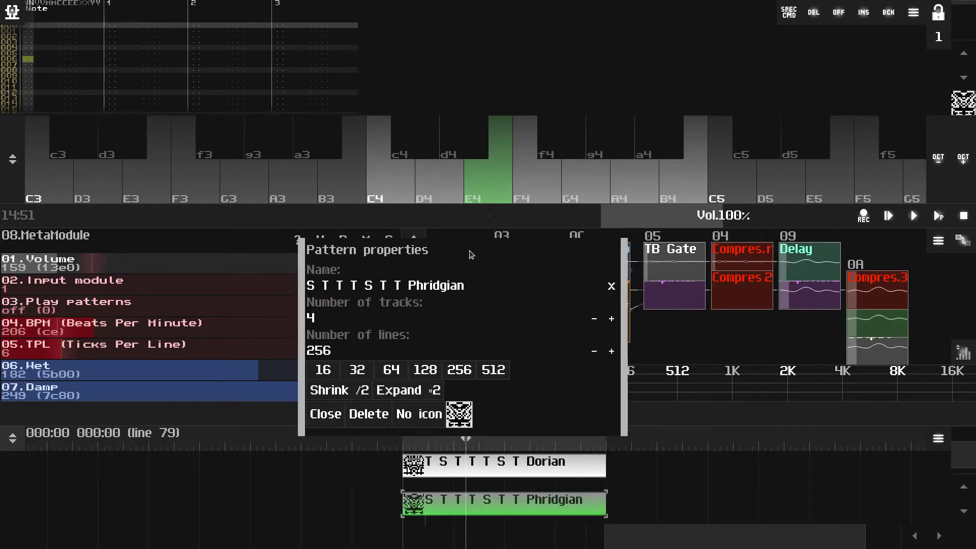
- Reopen the Phridgian pattern's properties as a small window below the keyboard and play E4 as the starting note
{"action": "double_click", "coordinate": [464, 249]}
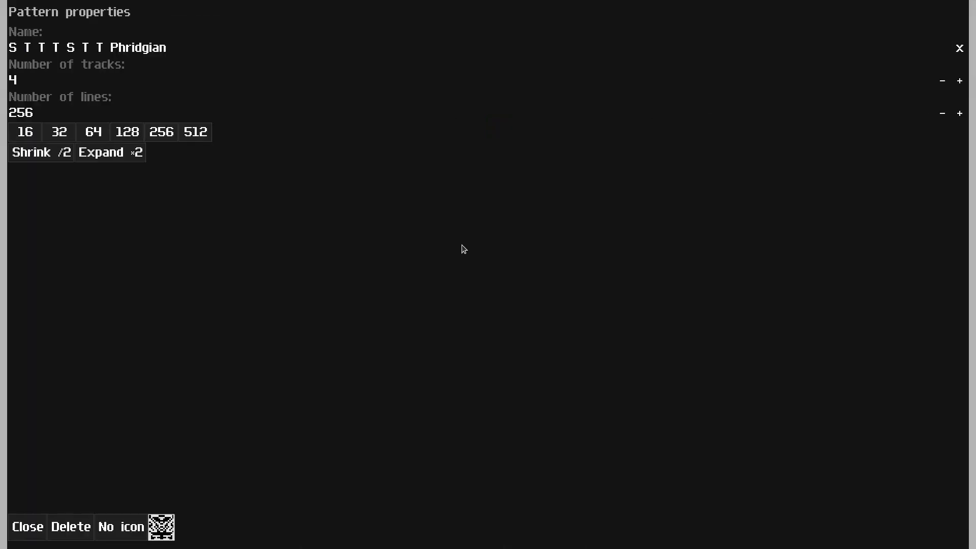
{"action": "left_click", "coordinate": [40, 534]}
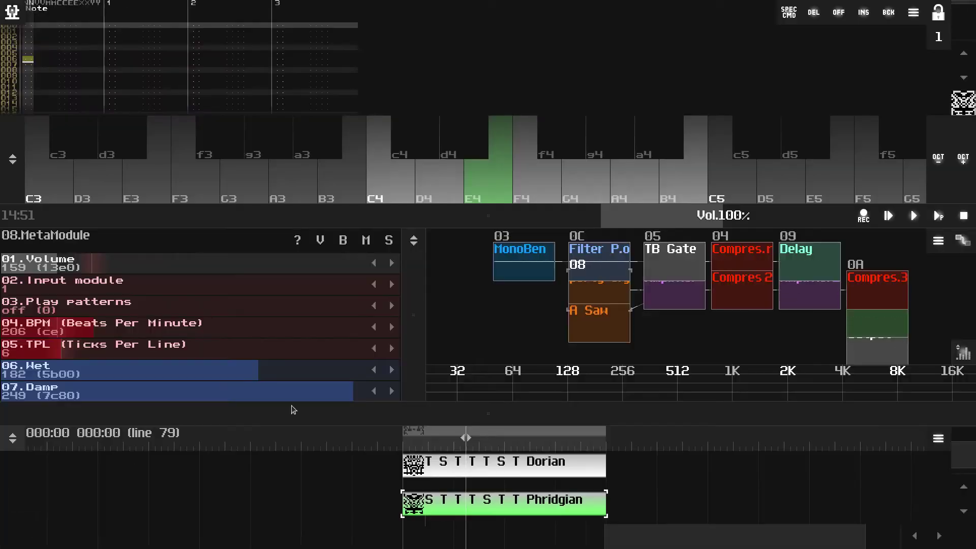
{"action": "double_click", "coordinate": [506, 504]}
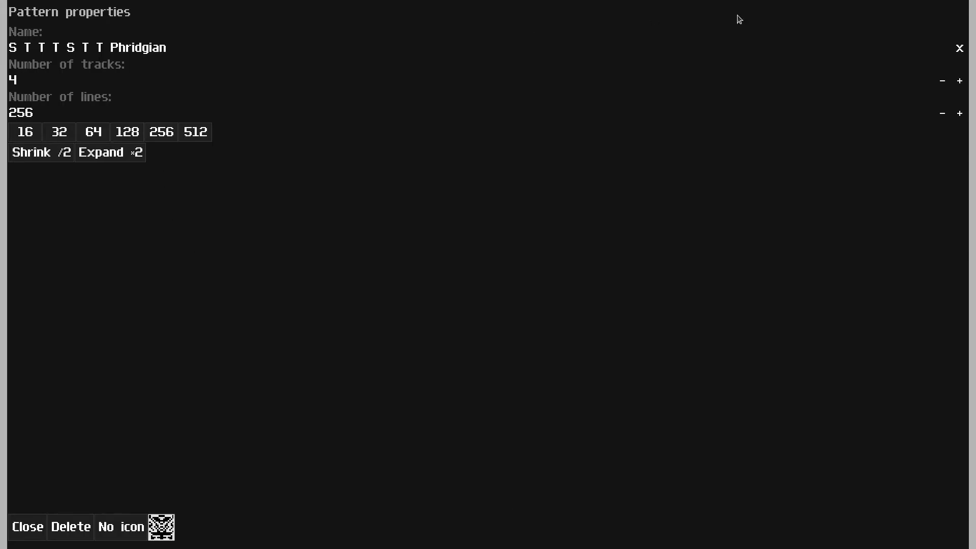
{"action": "double_click", "coordinate": [934, 6]}
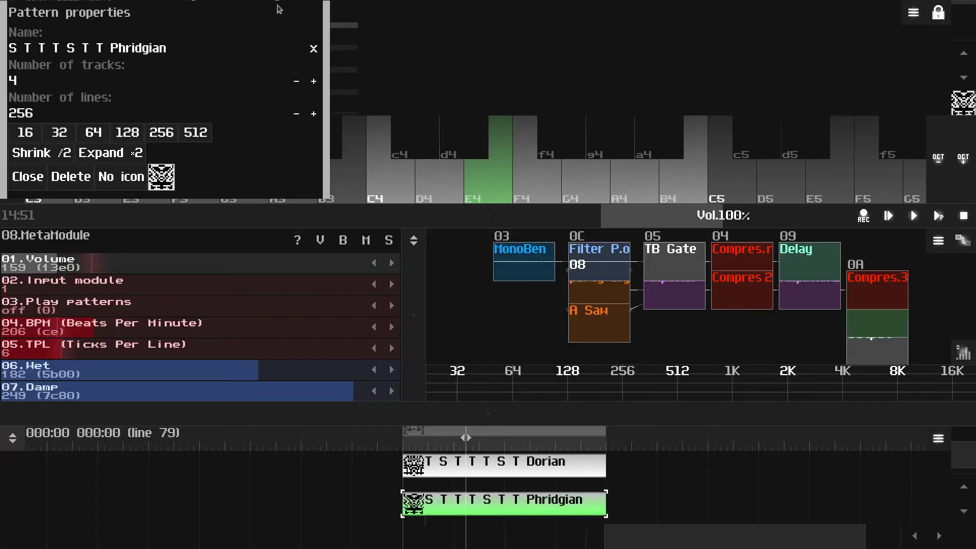
{"action": "left_click_drag", "start_coordinate": [280, 10], "coordinate": [538, 252]}
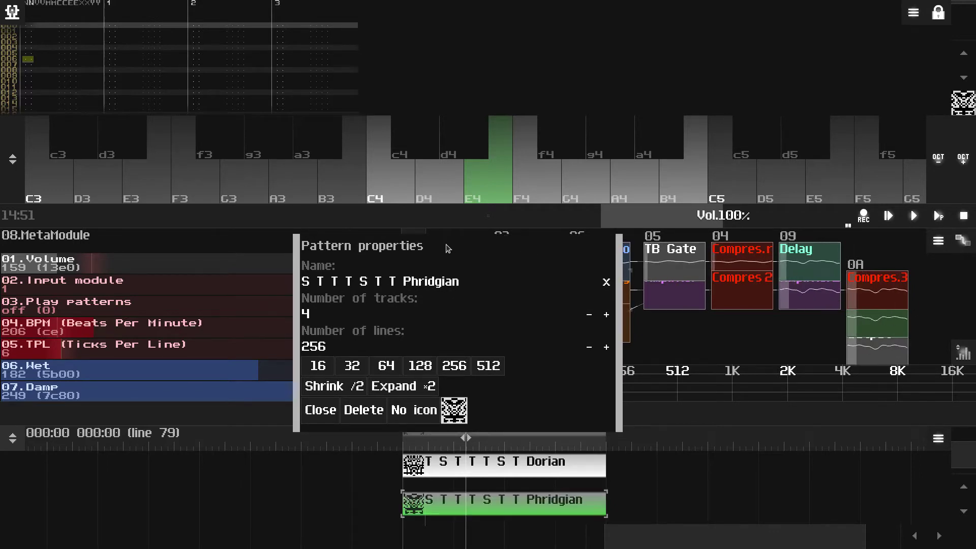
{"action": "left_click_drag", "start_coordinate": [447, 248], "coordinate": [447, 249]}
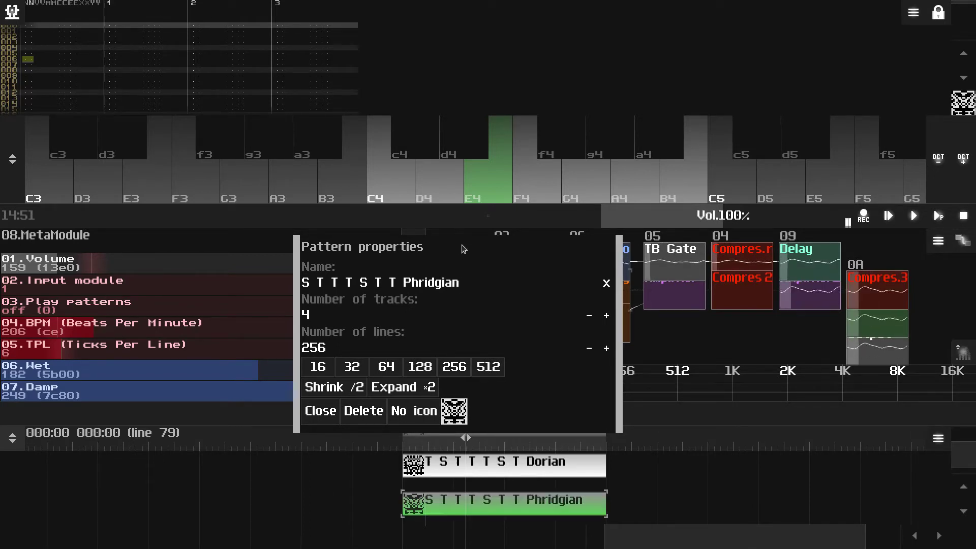
{"action": "left_click_drag", "start_coordinate": [462, 248], "coordinate": [490, 302]}
{"action": "left_click", "coordinate": [484, 188]}
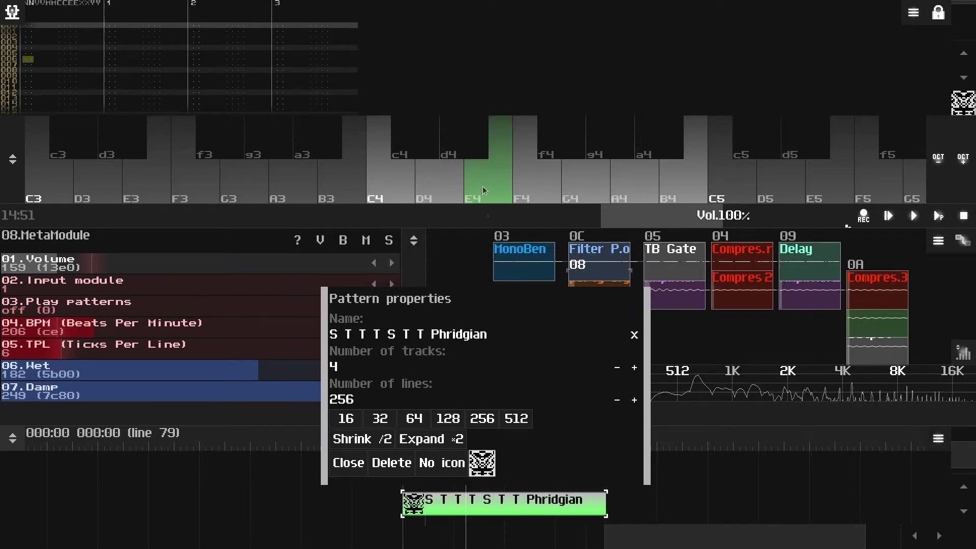
{"action": "left_click", "coordinate": [486, 190]}
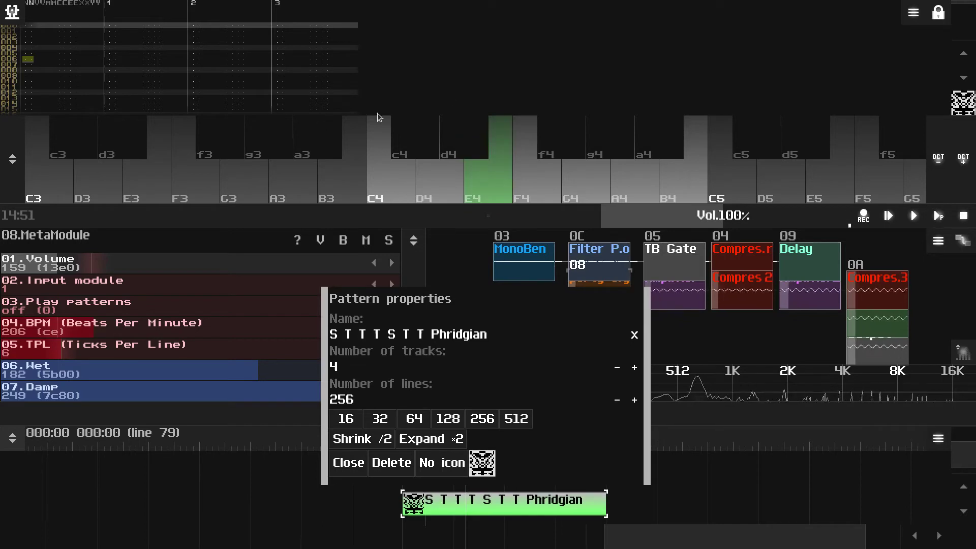
- Place the editing position at line 0 of the Phridgian pattern and set the edit step to 8
{"action": "scroll", "coordinate": [454, 88], "scroll_direction": "up", "scroll_amount": 5}
{"action": "scroll", "coordinate": [454, 88], "scroll_direction": "up", "scroll_amount": 1}
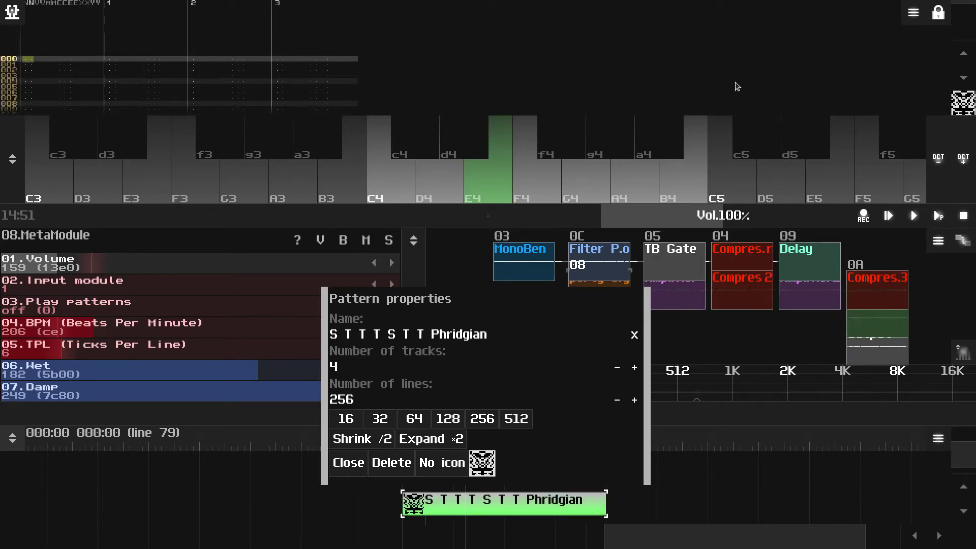
{"action": "left_click", "coordinate": [937, 50]}
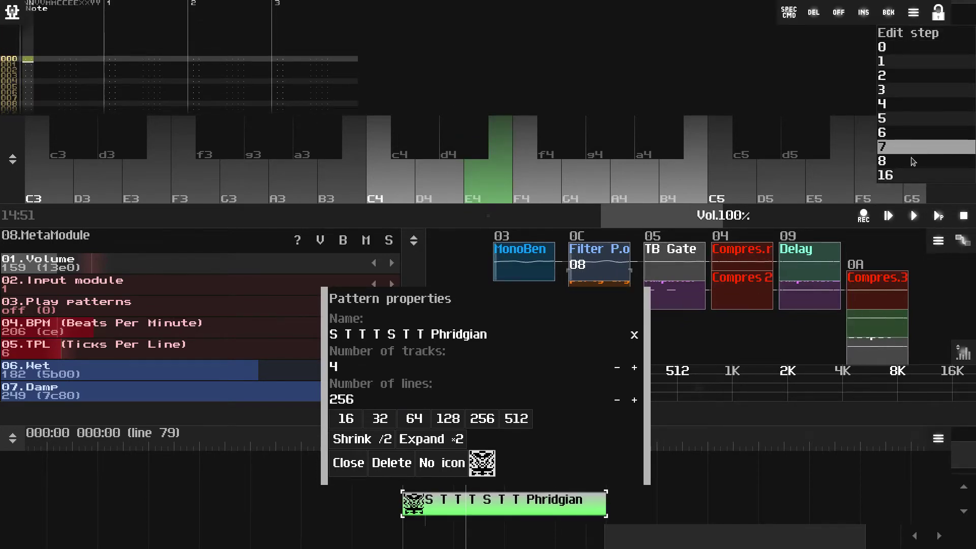
{"action": "left_click", "coordinate": [955, 158]}
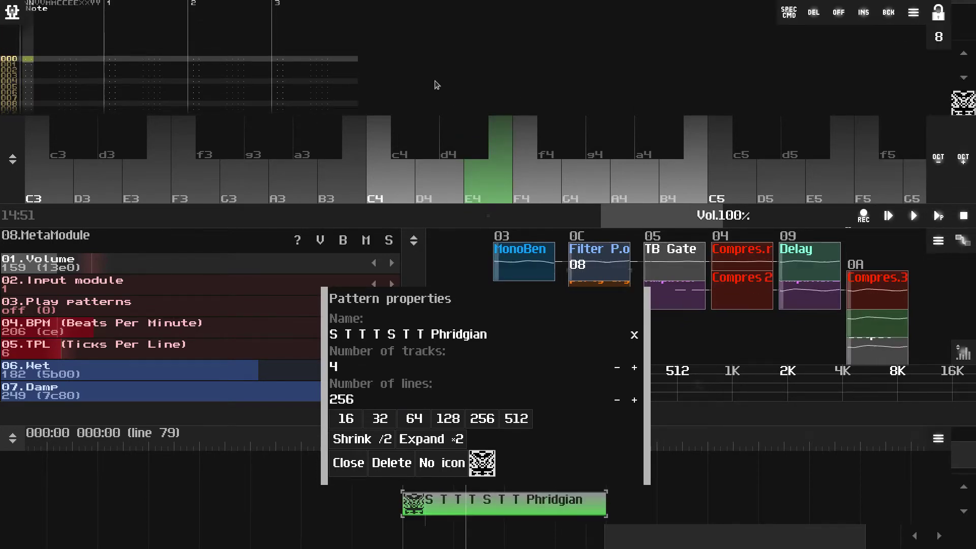
- Fill the first track of the Phridgian pattern with E3 notes every 8 lines
{"action": "left_click", "coordinate": [150, 192]}
{"action": "left_click", "coordinate": [150, 193]}
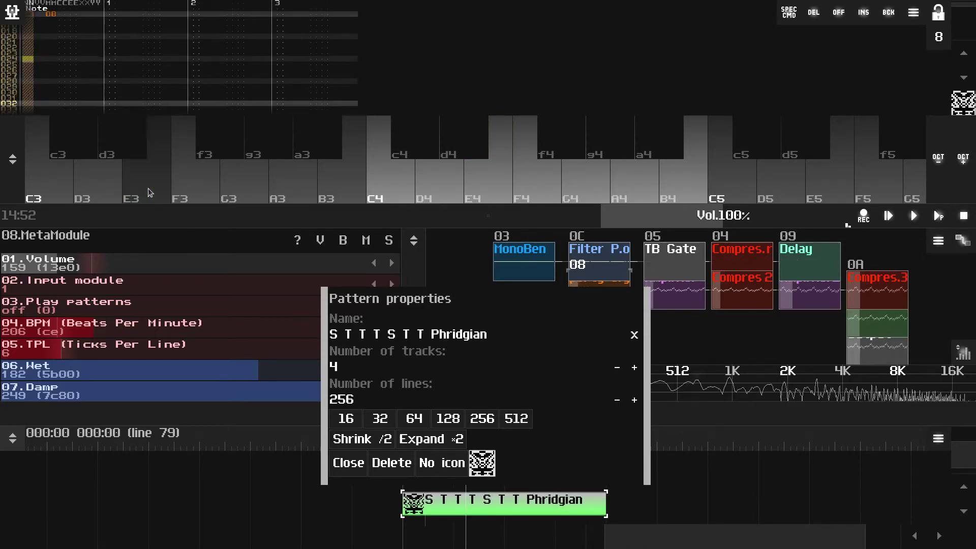
{"action": "left_click", "coordinate": [150, 194]}
{"action": "left_click", "coordinate": [150, 194]}
{"action": "left_click", "coordinate": [150, 193]}
{"action": "left_click", "coordinate": [151, 193]}
{"action": "left_click", "coordinate": [150, 193]}
{"action": "left_click", "coordinate": [150, 193]}
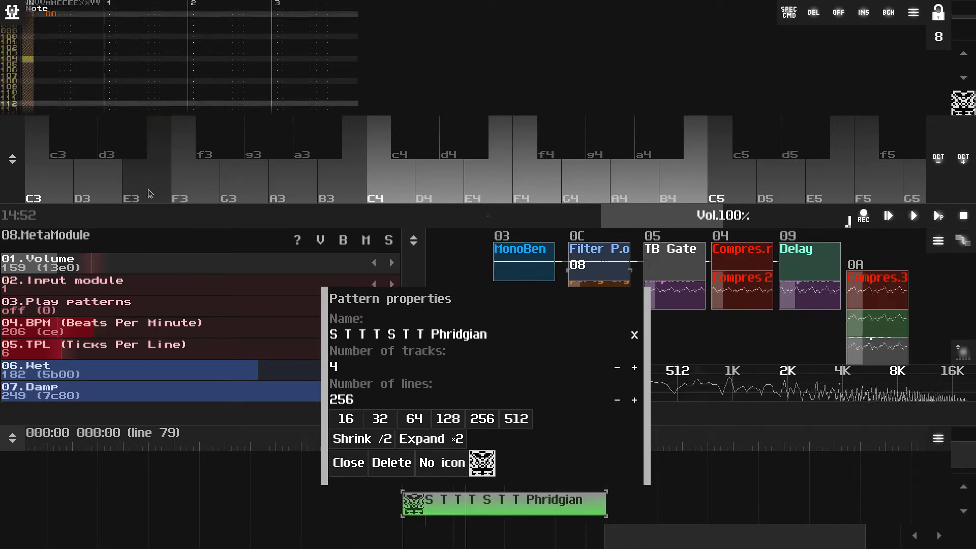
{"action": "left_click", "coordinate": [150, 193]}
{"action": "left_click", "coordinate": [150, 194]}
{"action": "left_click", "coordinate": [150, 194]}
{"action": "left_click", "coordinate": [151, 193]}
{"action": "left_click", "coordinate": [151, 194]}
{"action": "left_click", "coordinate": [150, 193]}
{"action": "left_click", "coordinate": [150, 194]}
{"action": "left_click", "coordinate": [151, 193]}
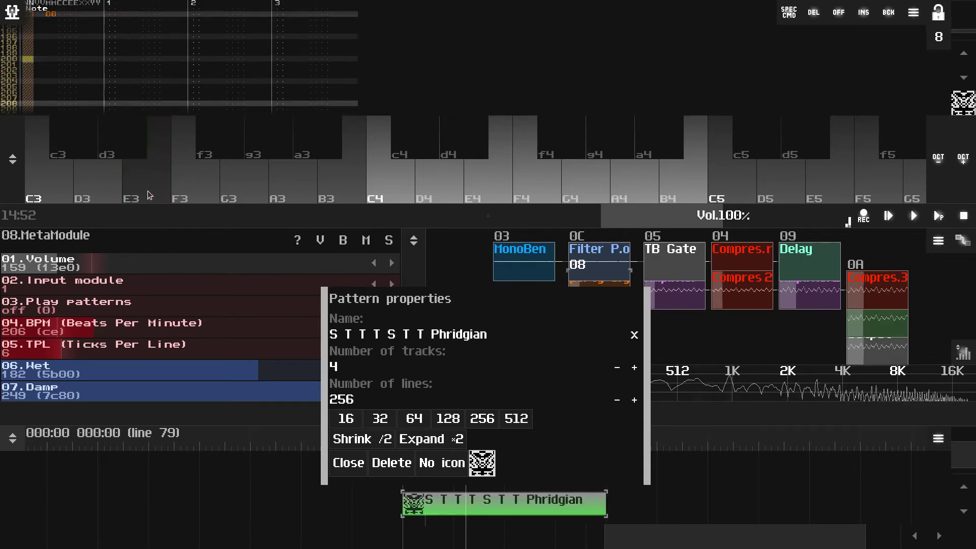
{"action": "left_click", "coordinate": [150, 194]}
{"action": "left_click", "coordinate": [150, 194]}
{"action": "left_click", "coordinate": [150, 194]}
{"action": "left_click", "coordinate": [151, 194]}
{"action": "left_click", "coordinate": [151, 195]}
{"action": "left_click", "coordinate": [150, 195]}
{"action": "left_click", "coordinate": [151, 195]}
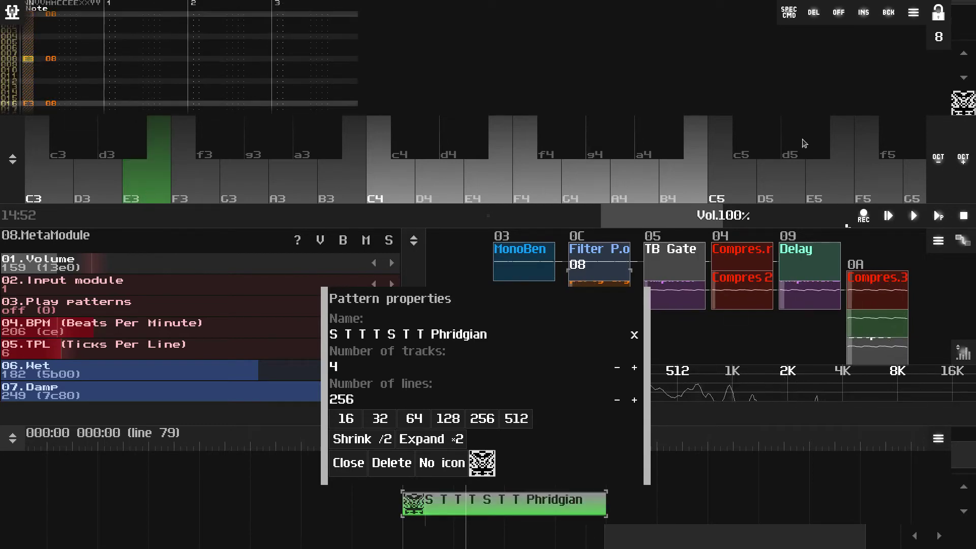
- Play the Phridgian pattern from the start and perform E4, F4, E4, A3, B3 and E4 over its bass notes
{"action": "left_click", "coordinate": [888, 216]}
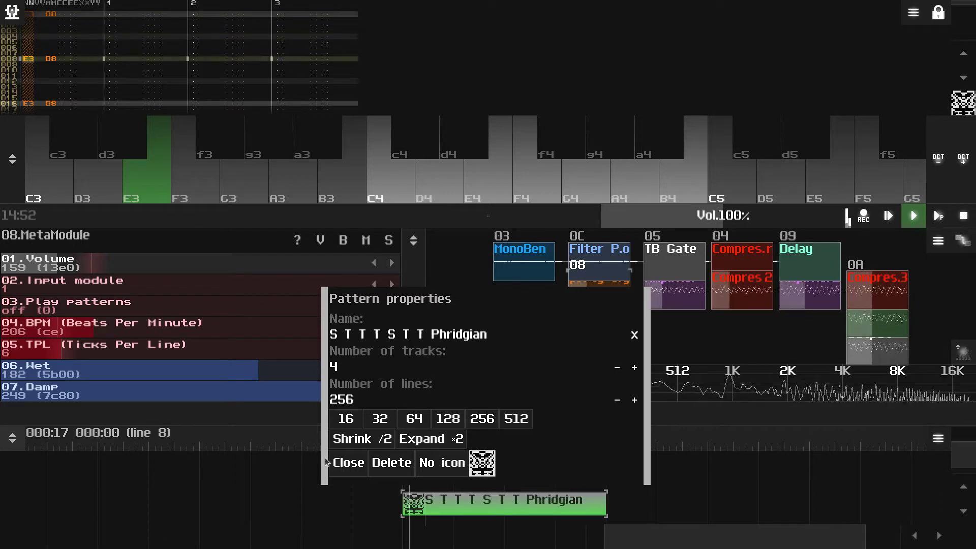
{"action": "left_click_drag", "start_coordinate": [468, 302], "coordinate": [406, 323]}
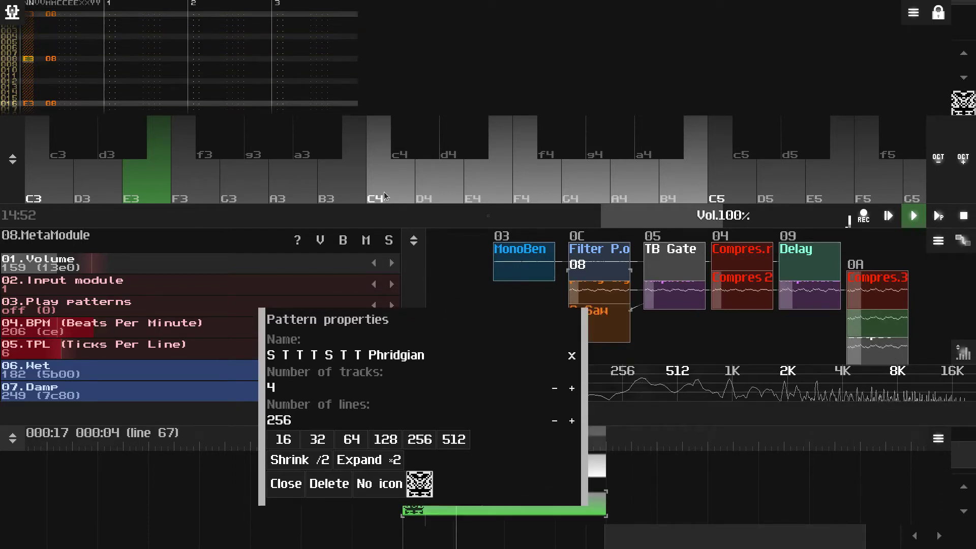
{"action": "left_click", "coordinate": [489, 185]}
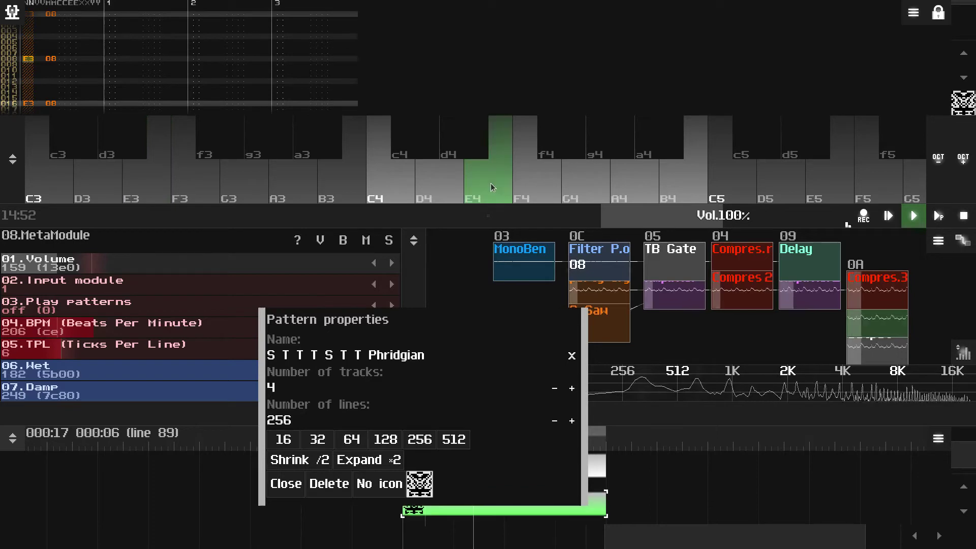
{"action": "left_click", "coordinate": [522, 184]}
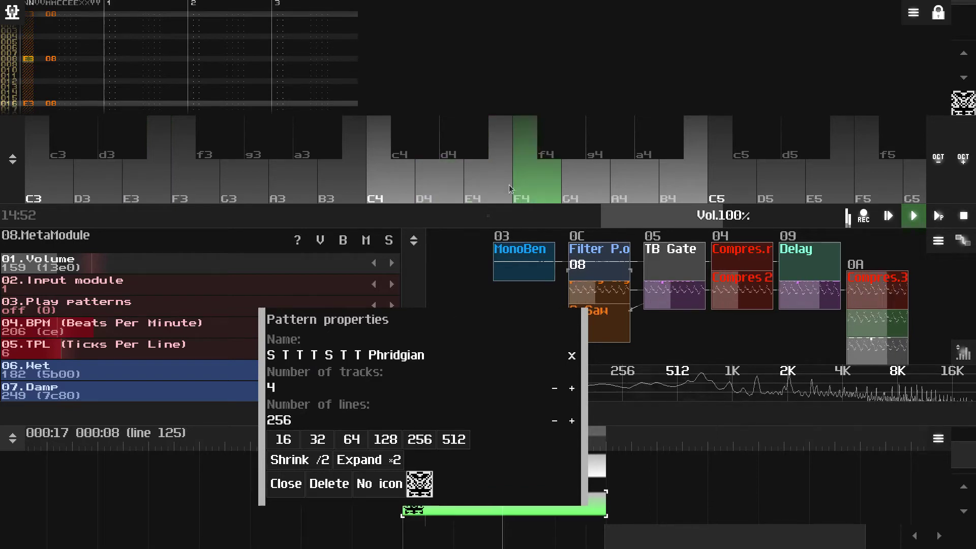
{"action": "left_click", "coordinate": [491, 185]}
{"action": "left_click", "coordinate": [300, 188]}
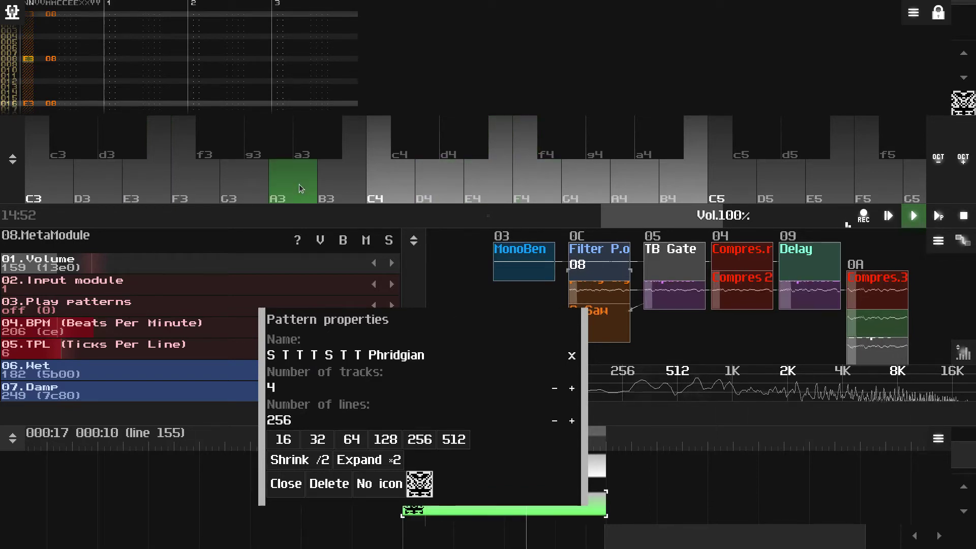
{"action": "left_click", "coordinate": [334, 187]}
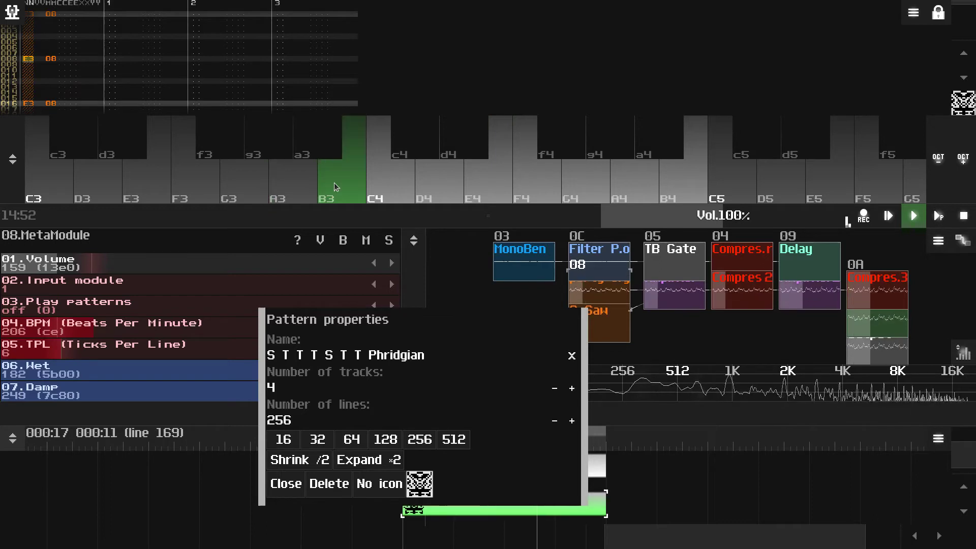
{"action": "left_click", "coordinate": [499, 186]}
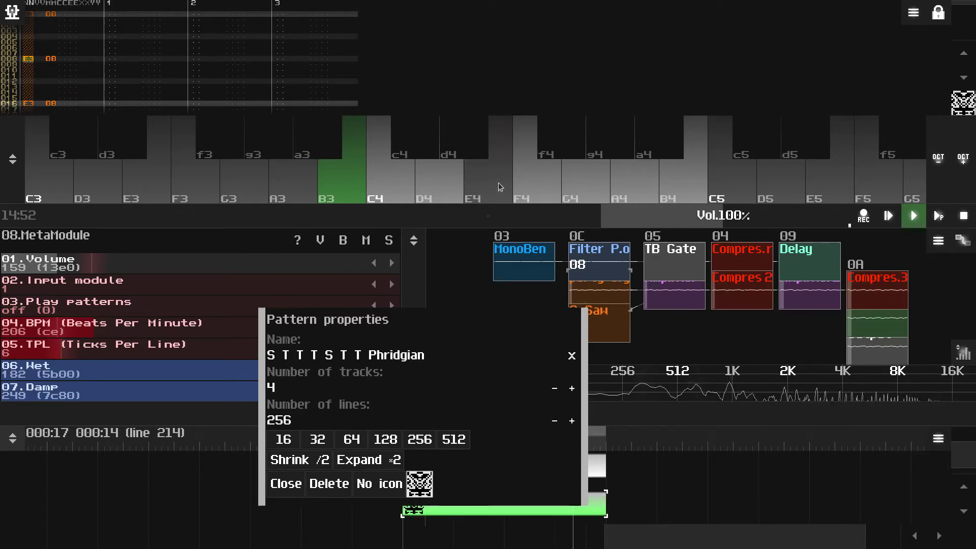
- Continue the Phrygian melody with F4, G4, F4, E4, C4, E4 and A3, run down from G3, and stop playback
{"action": "left_click", "coordinate": [548, 184]}
{"action": "left_click", "coordinate": [583, 181]}
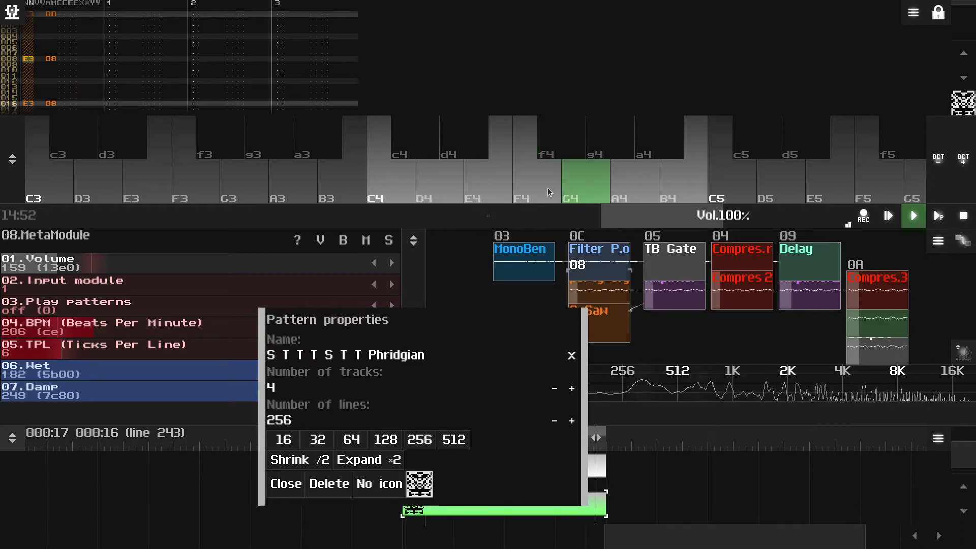
{"action": "left_click", "coordinate": [542, 187]}
{"action": "left_click", "coordinate": [487, 184]}
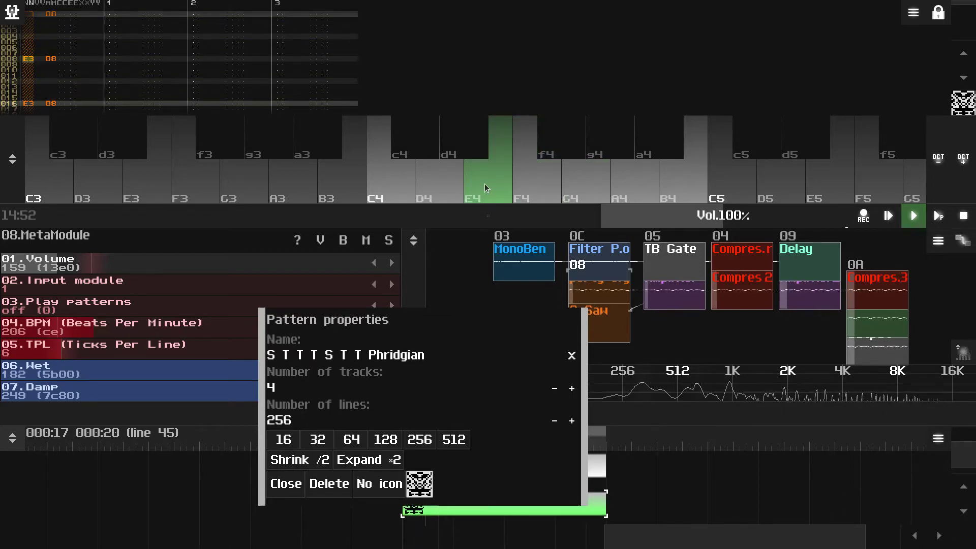
{"action": "left_click", "coordinate": [396, 186]}
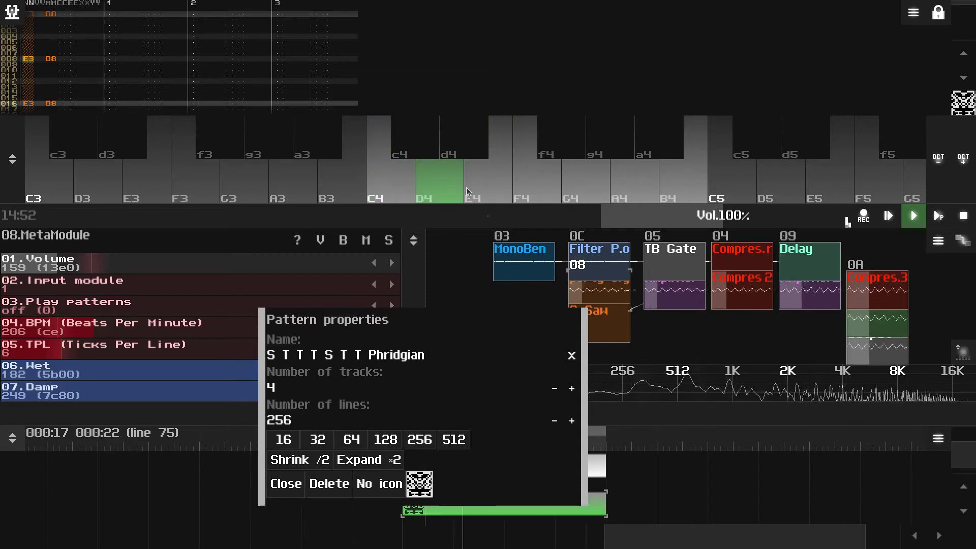
{"action": "left_click", "coordinate": [486, 183]}
{"action": "left_click", "coordinate": [304, 191]}
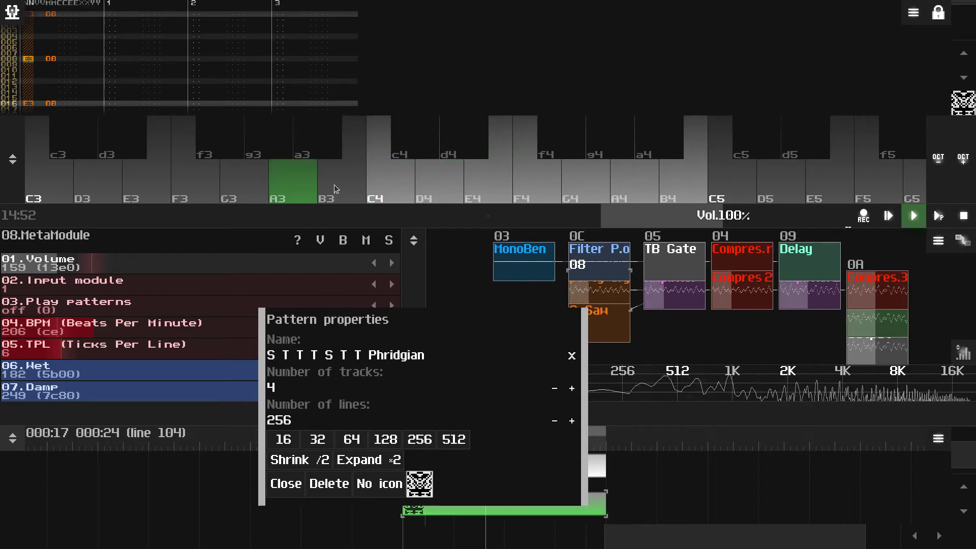
{"action": "left_click", "coordinate": [244, 189]}
{"action": "left_click_drag", "start_coordinate": [244, 189], "coordinate": [106, 192]}
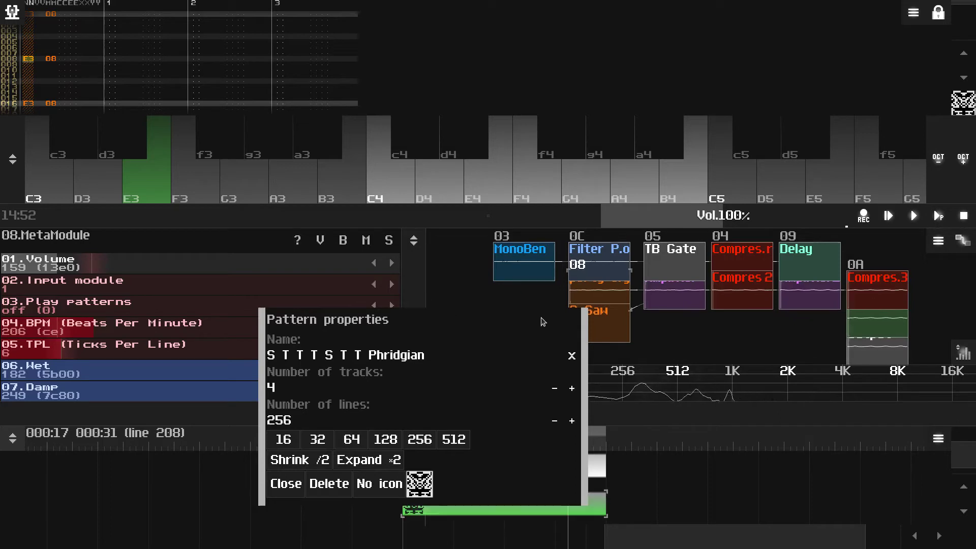
- Move the Phridgian pattern's properties window up clear of the timeline patterns and close it
{"action": "left_click_drag", "start_coordinate": [543, 321], "coordinate": [535, 295]}
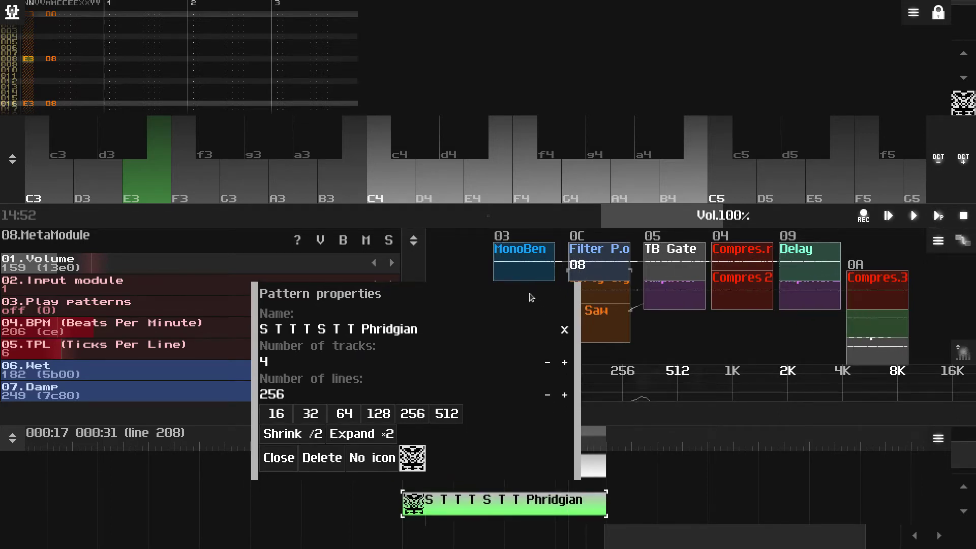
{"action": "left_click_drag", "start_coordinate": [530, 297], "coordinate": [539, 250]}
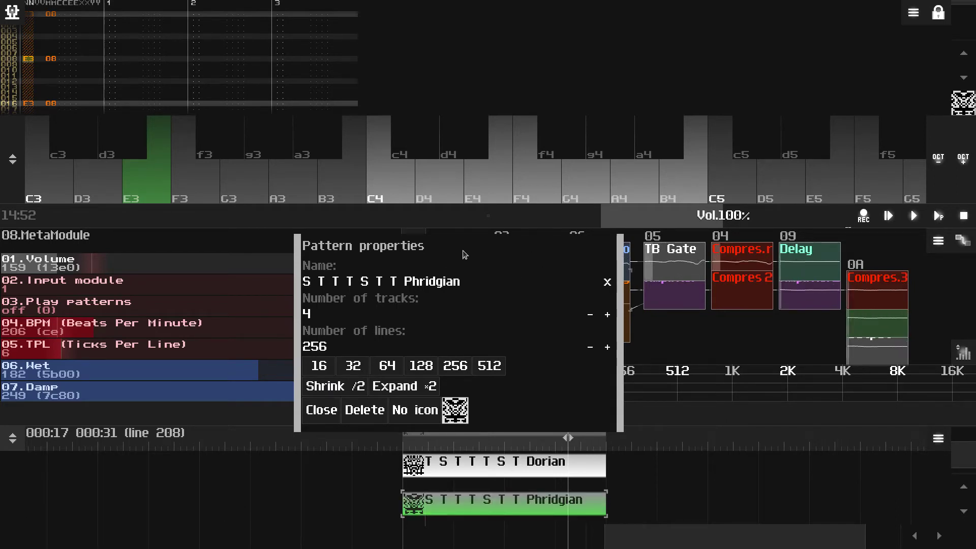
{"action": "mouse_move", "coordinate": [465, 247]}
{"action": "left_mouse_down"}
{"action": "mouse_move", "coordinate": [476, 254]}
{"action": "mouse_move", "coordinate": [465, 249]}
{"action": "left_mouse_up"}
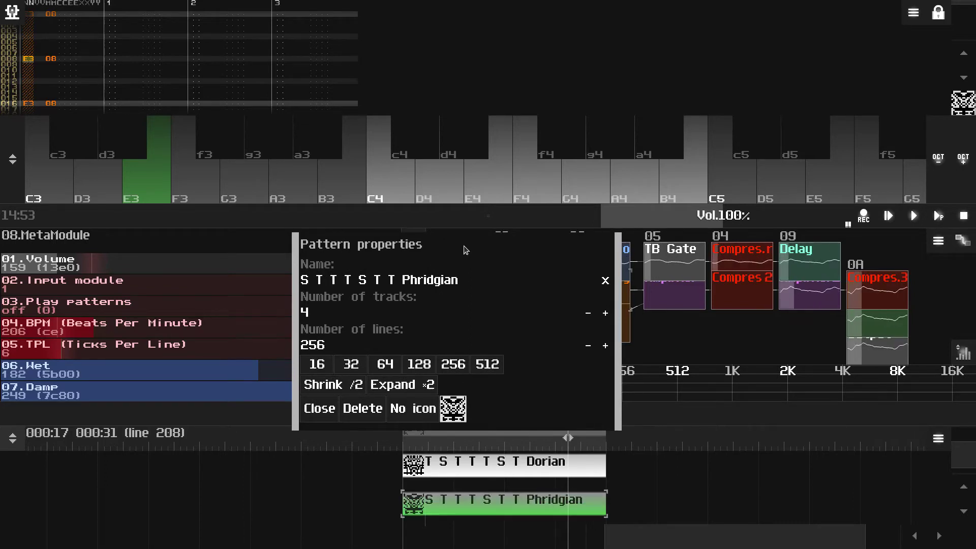
{"action": "mouse_move", "coordinate": [468, 237]}
{"action": "left_mouse_down"}
{"action": "mouse_move", "coordinate": [478, 251]}
{"action": "mouse_move", "coordinate": [469, 244]}
{"action": "left_mouse_up"}
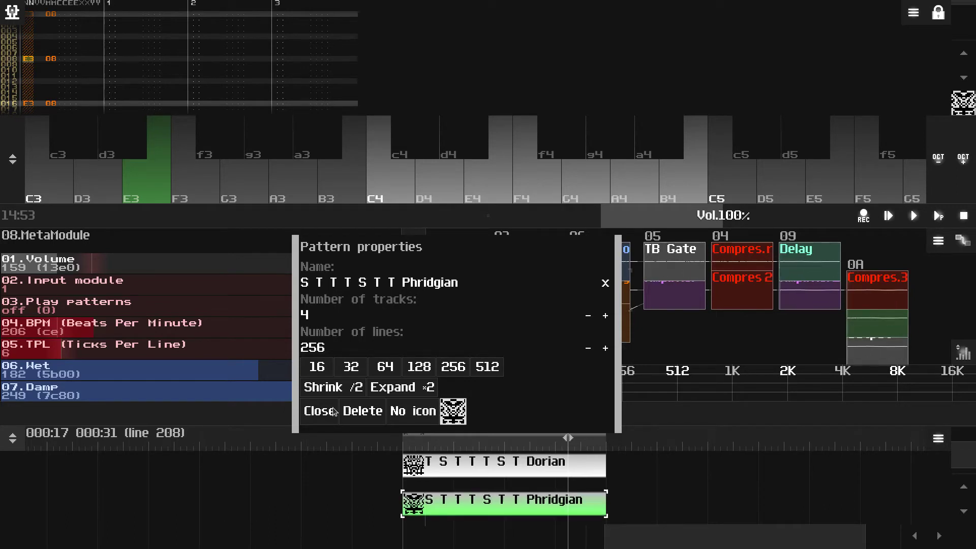
{"action": "left_click", "coordinate": [323, 417]}
- Add a fourth pattern below the Phridgian pattern, aligned with its start, and set its length to 256 lines
{"action": "left_click_drag", "start_coordinate": [601, 427], "coordinate": [601, 211]}
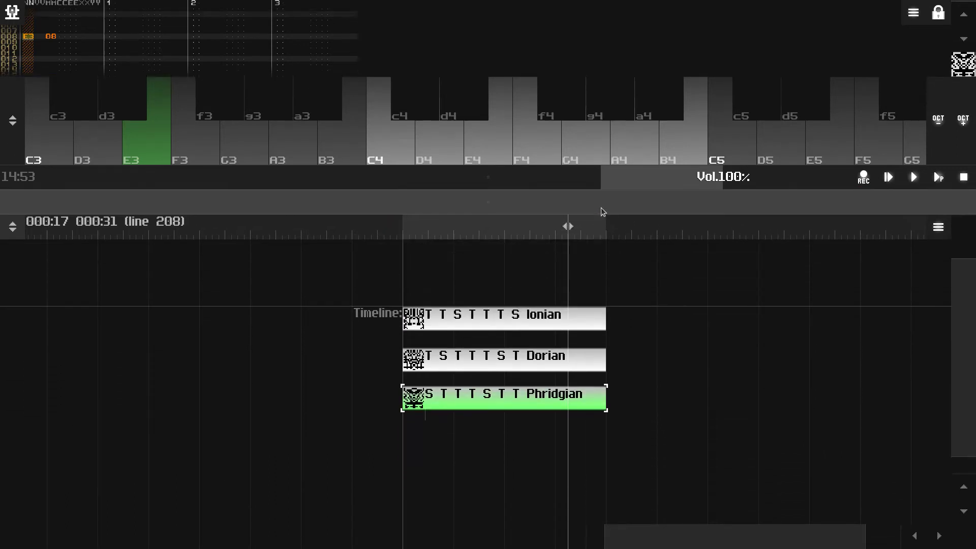
{"action": "double_click", "coordinate": [455, 458]}
{"action": "left_click_drag", "start_coordinate": [455, 458], "coordinate": [412, 432]}
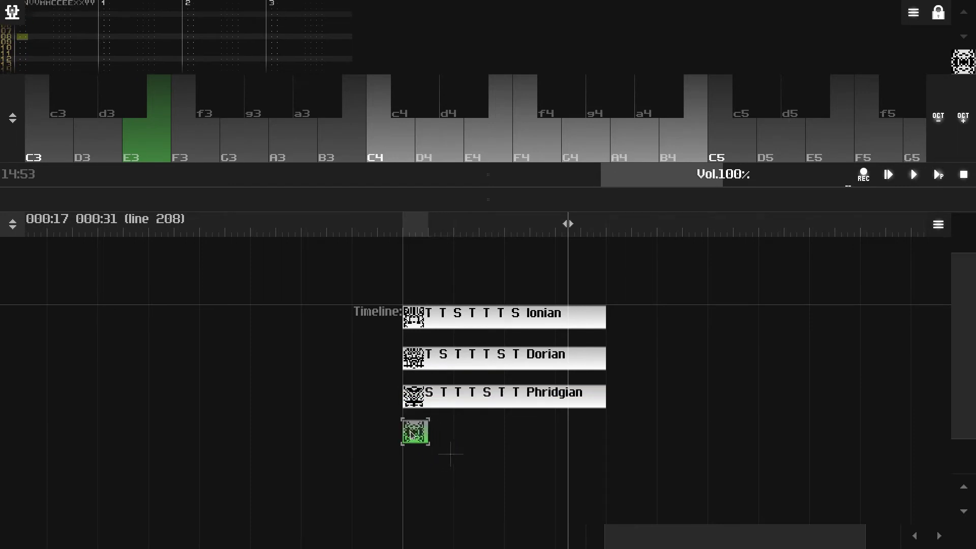
{"action": "left_click", "coordinate": [415, 435]}
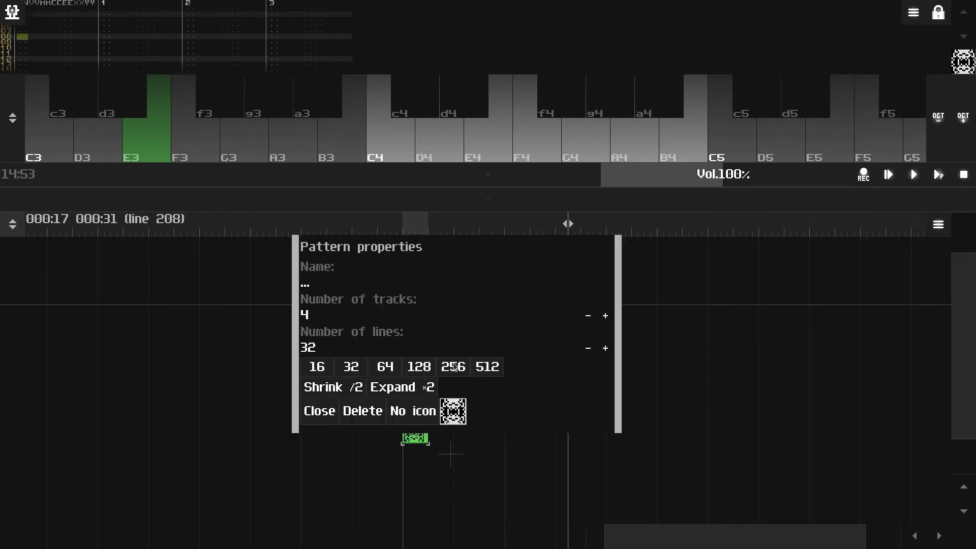
{"action": "left_click", "coordinate": [453, 366]}
{"action": "left_click", "coordinate": [319, 411]}
{"action": "left_click_drag", "start_coordinate": [564, 201], "coordinate": [553, 335]}
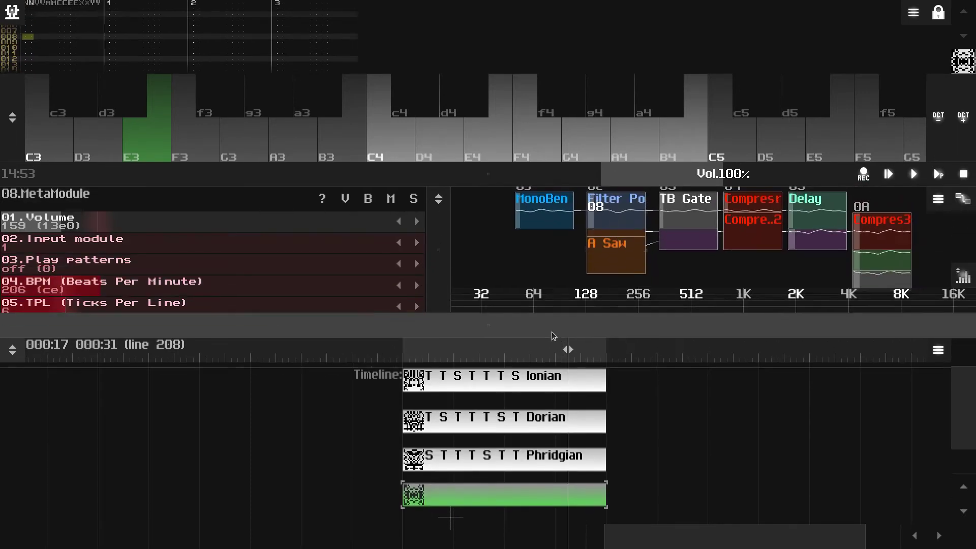
- Play F4 on the on-screen keyboard, open the fourth pattern's properties and lower the window together with the timeline area
{"action": "left_click_drag", "start_coordinate": [480, 174], "coordinate": [473, 300]}
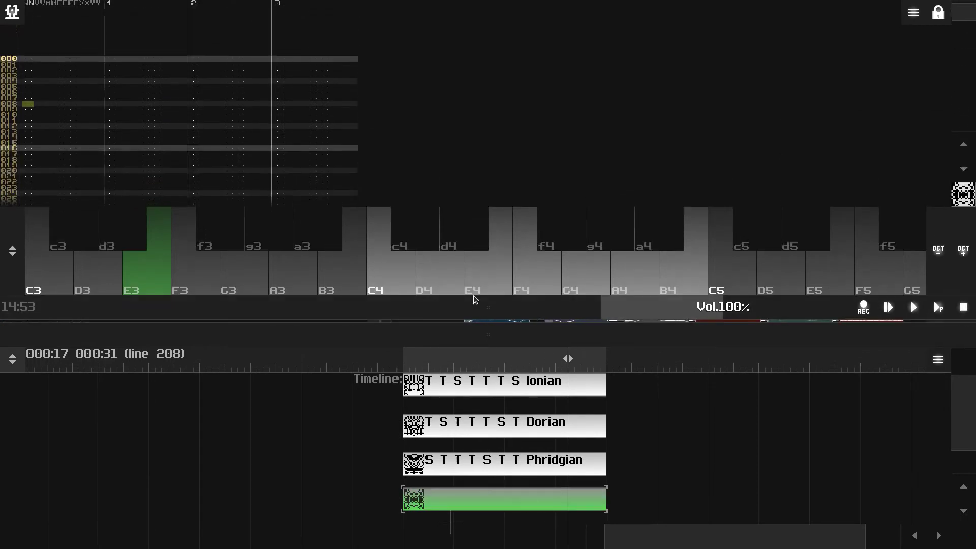
{"action": "left_click", "coordinate": [529, 284]}
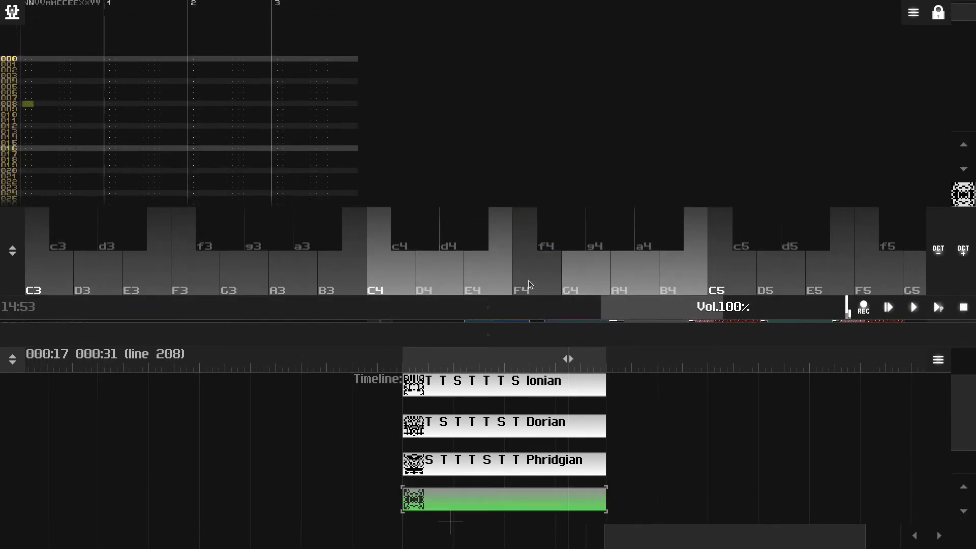
{"action": "double_click", "coordinate": [525, 508]}
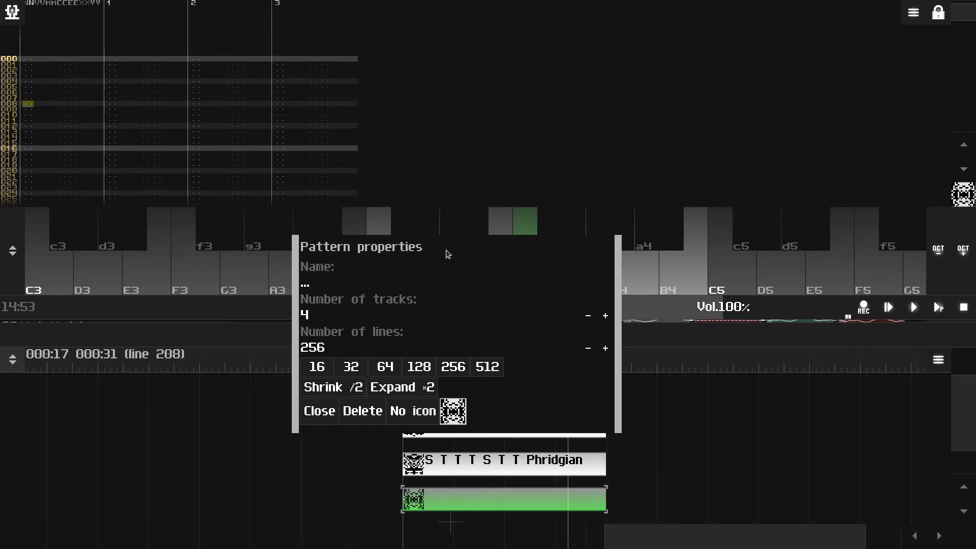
{"action": "left_click_drag", "start_coordinate": [447, 254], "coordinate": [493, 327]}
{"action": "left_click_drag", "start_coordinate": [655, 335], "coordinate": [660, 388]}
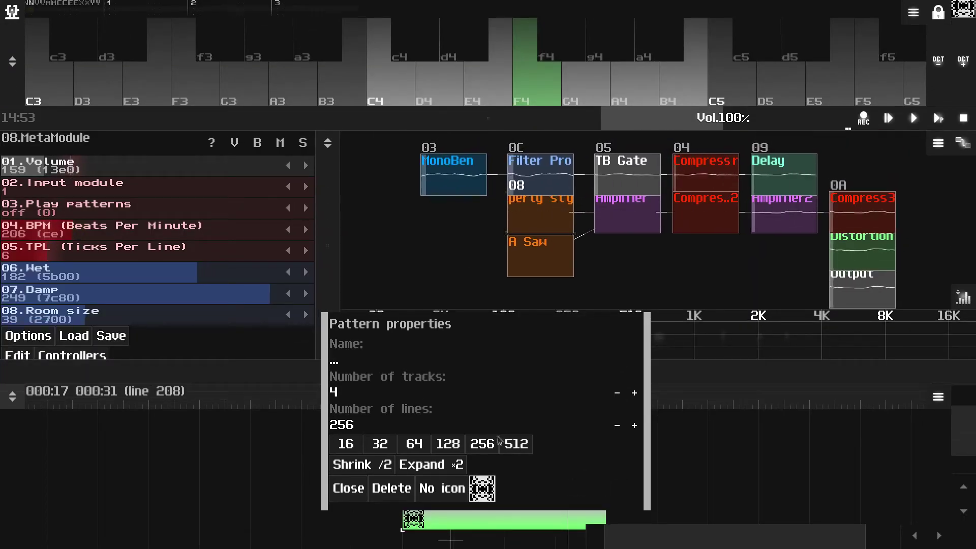
- Enlarge the note grid above the keyboard, shift the keyboard up one octave and play F4
{"action": "left_click", "coordinate": [388, 364]}
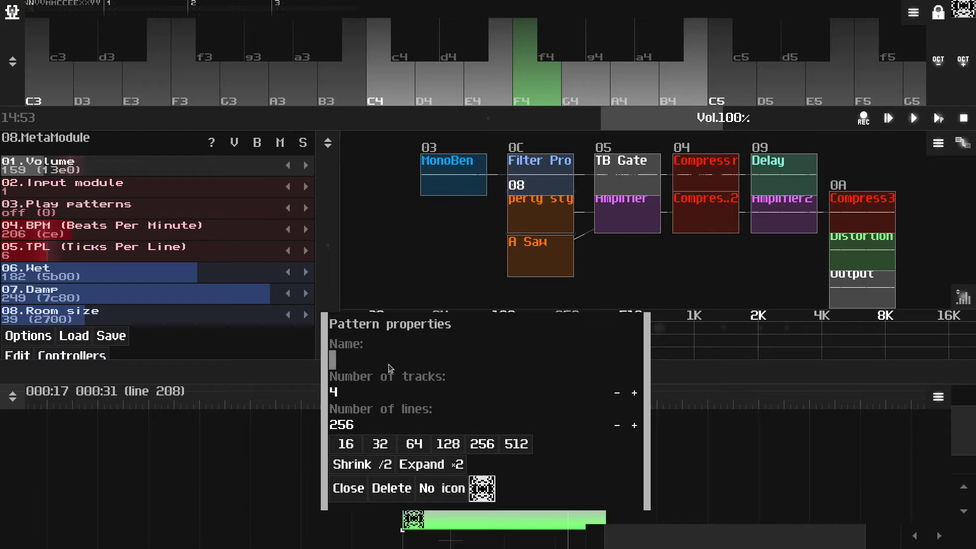
{"action": "left_click_drag", "start_coordinate": [350, 120], "coordinate": [353, 247]}
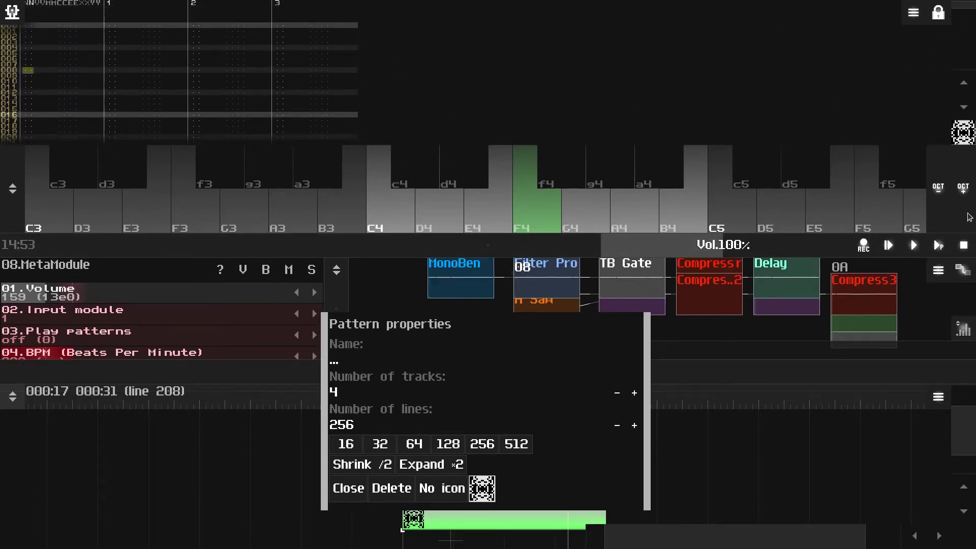
{"action": "left_click", "coordinate": [963, 188]}
{"action": "left_click", "coordinate": [199, 212]}
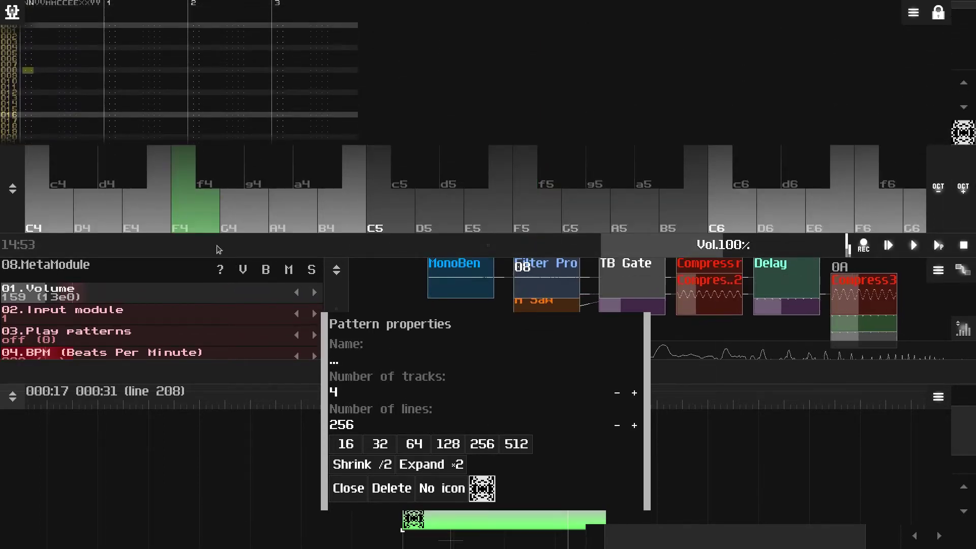
- Name the fourth pattern with the tone and semitone sequence "T T T S T T S"
{"action": "left_click", "coordinate": [368, 359]}
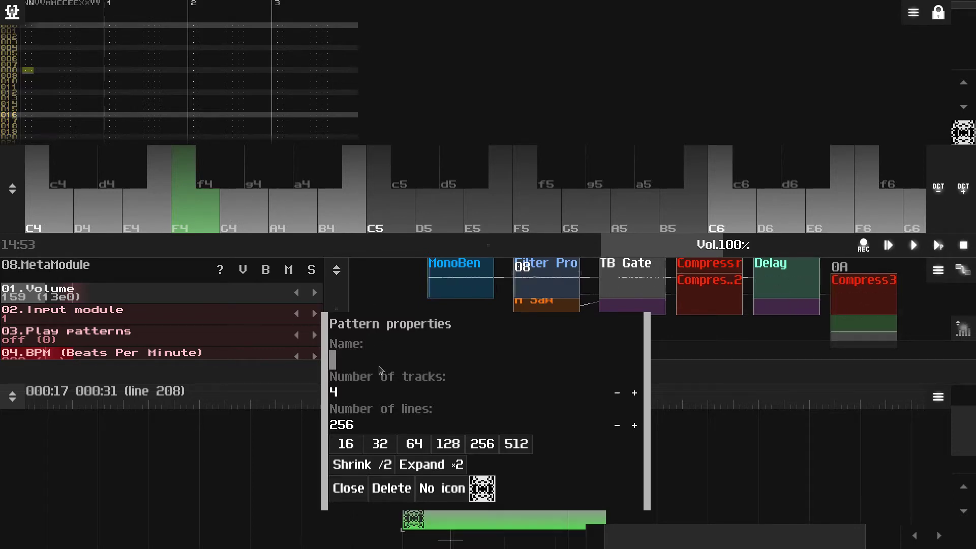
{"action": "type", "text": "T T "}
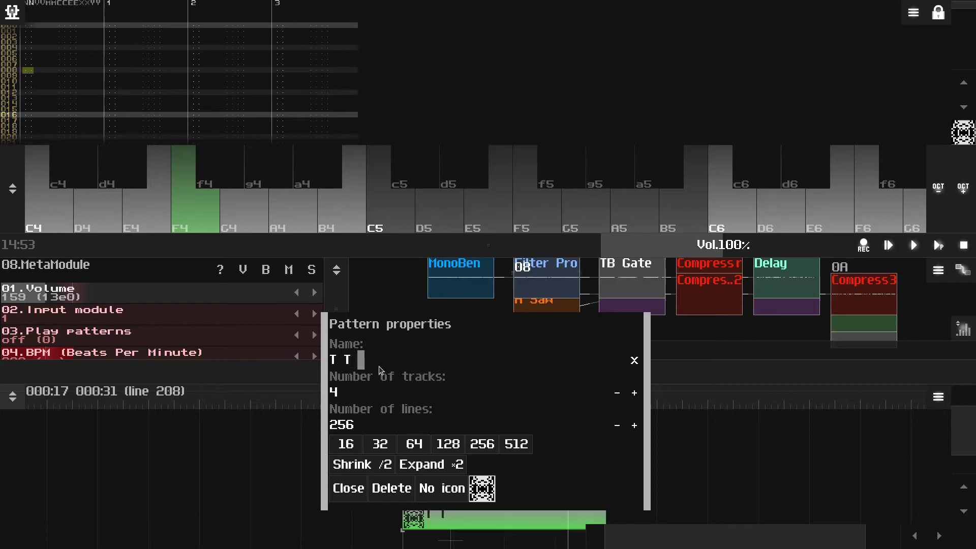
{"action": "type", "text": "T S "}
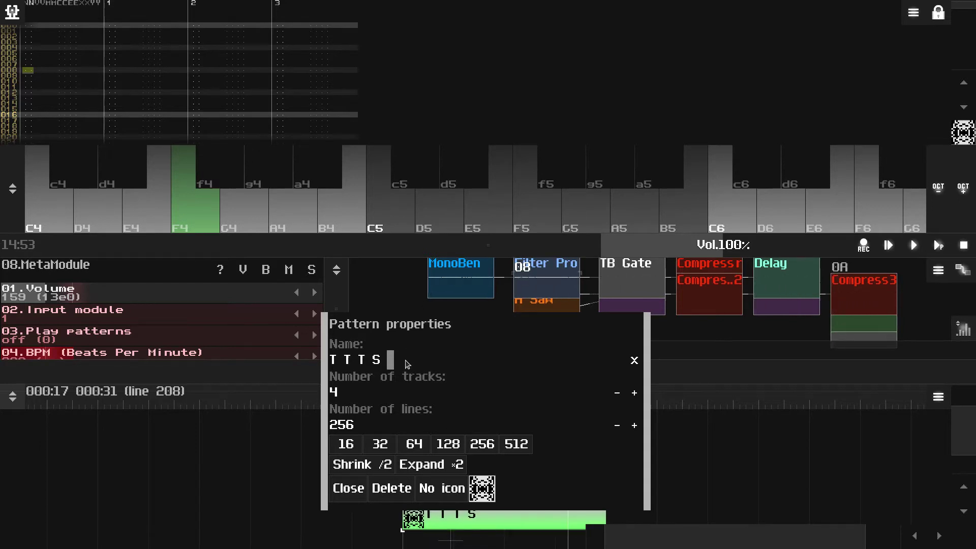
{"action": "type", "text": "T T S"}
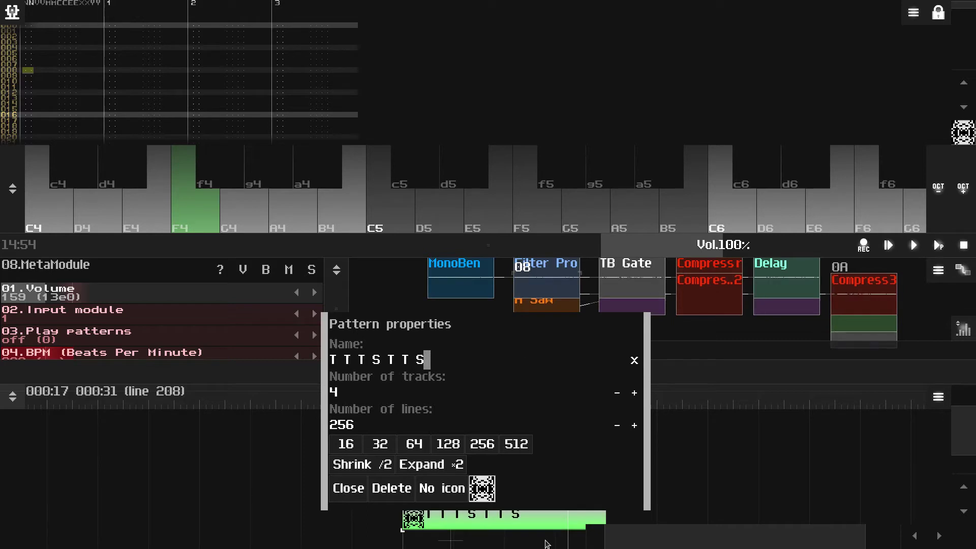
- Move the properties window up and cut the whole first track of notes from the Phridgian pattern
{"action": "left_click_drag", "start_coordinate": [487, 325], "coordinate": [501, 275]}
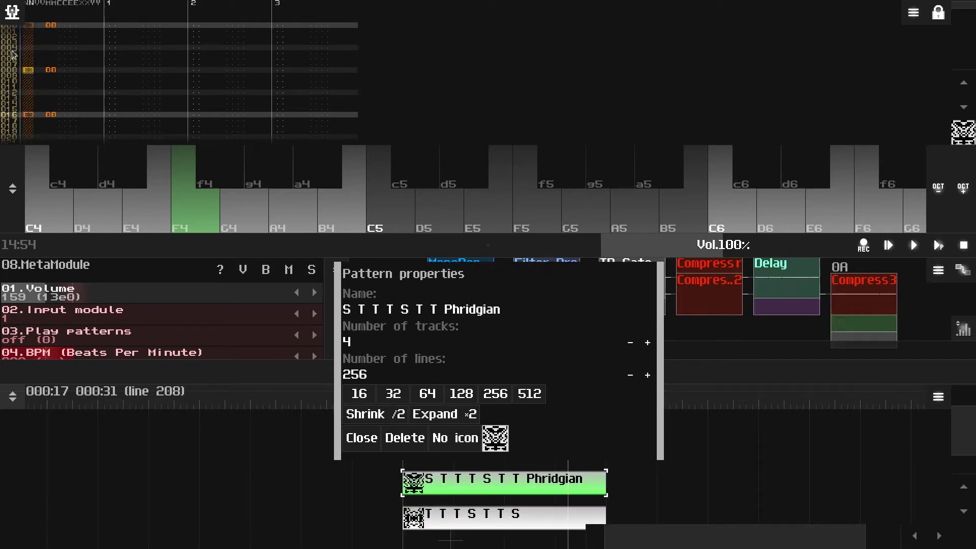
{"action": "right_click", "coordinate": [73, 80]}
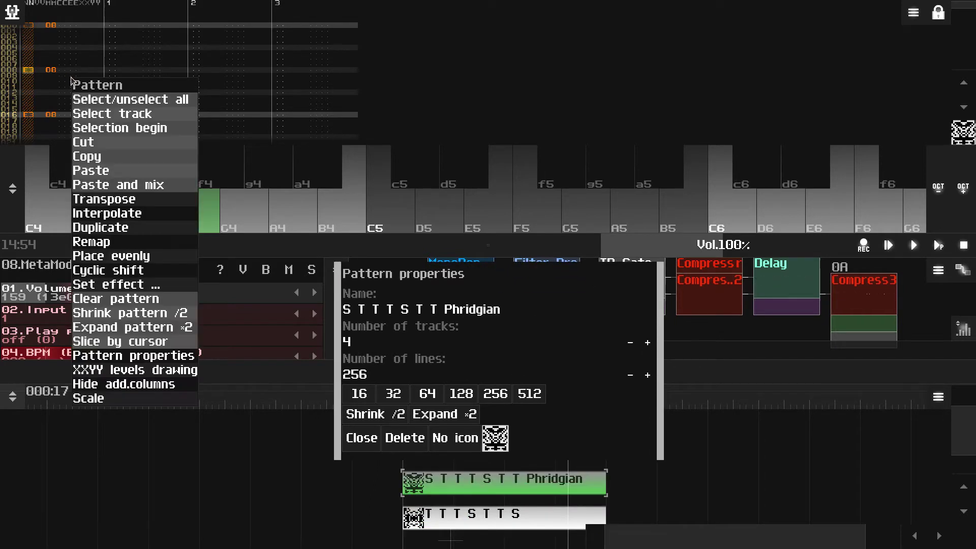
{"action": "left_click", "coordinate": [109, 114]}
{"action": "right_click", "coordinate": [77, 100]}
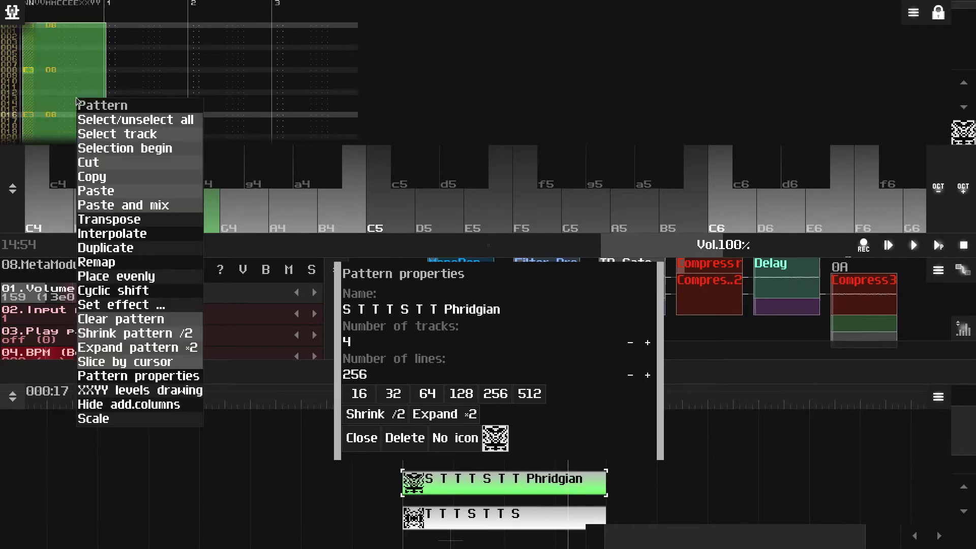
{"action": "left_click", "coordinate": [130, 167]}
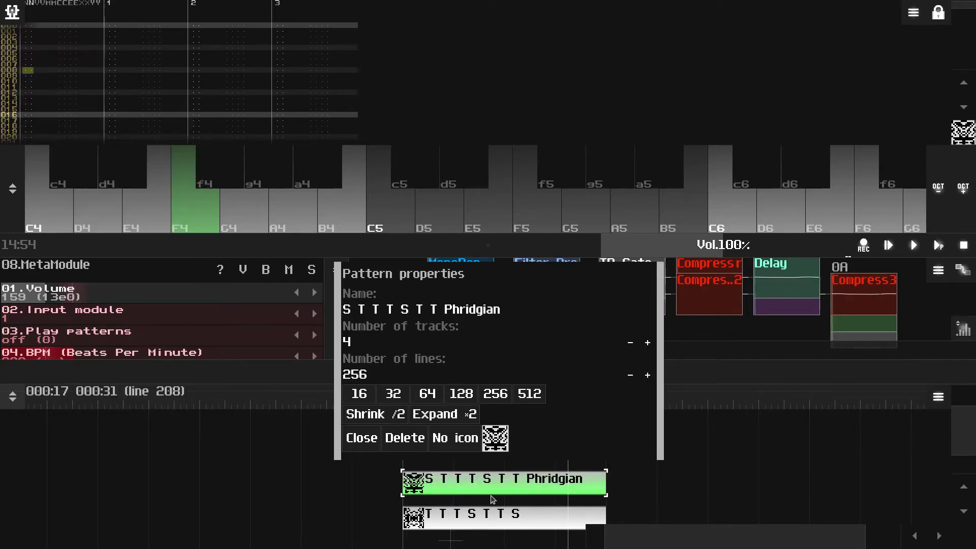
- Return to the fourth pattern, shift the keyboard down one octave and extend the pattern name to "T T T S T T S Lydian"
{"action": "left_click", "coordinate": [498, 518]}
{"action": "left_click", "coordinate": [61, 71]}
{"action": "scroll", "coordinate": [61, 71], "scroll_direction": "up", "scroll_amount": 4}
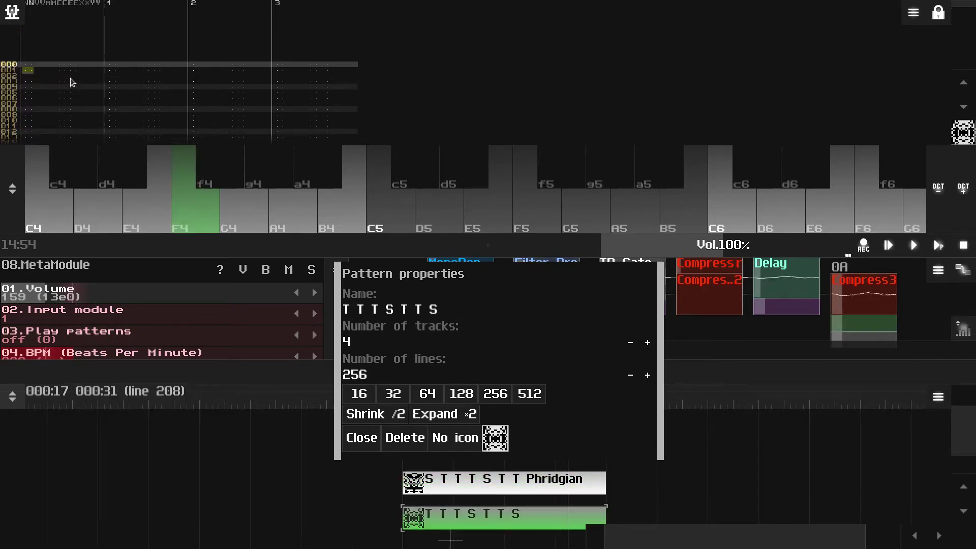
{"action": "left_click", "coordinate": [938, 212]}
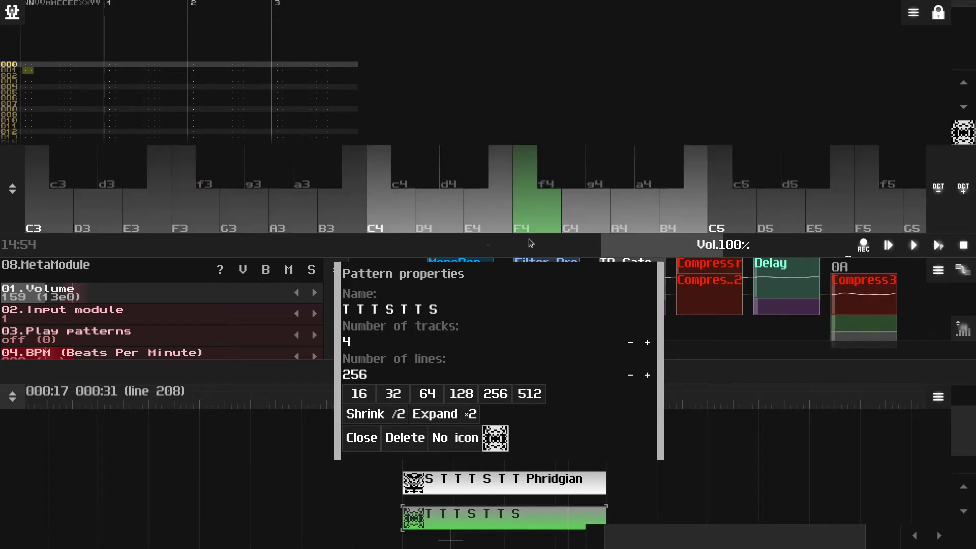
{"action": "left_click", "coordinate": [473, 318]}
{"action": "type", "text": "L"}
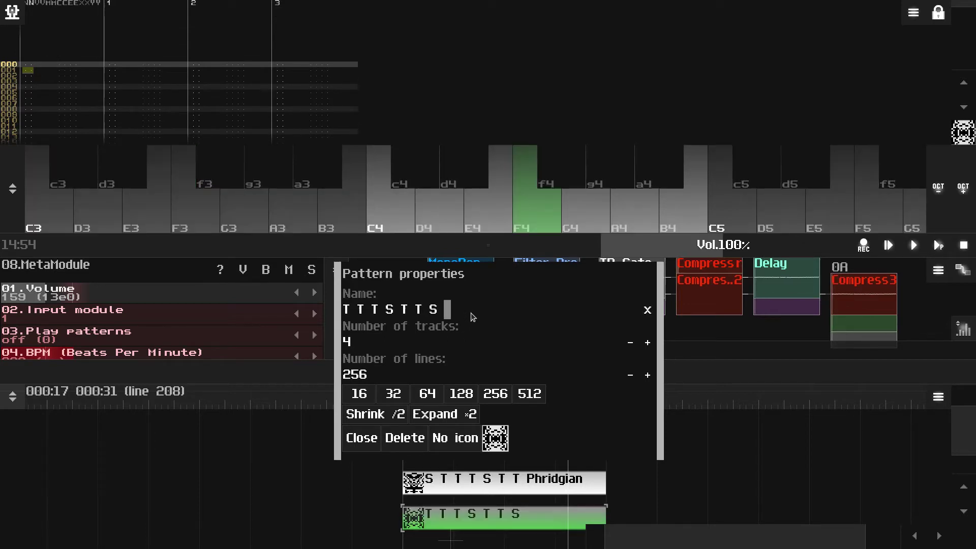
{"action": "type", "text": "ydian"}
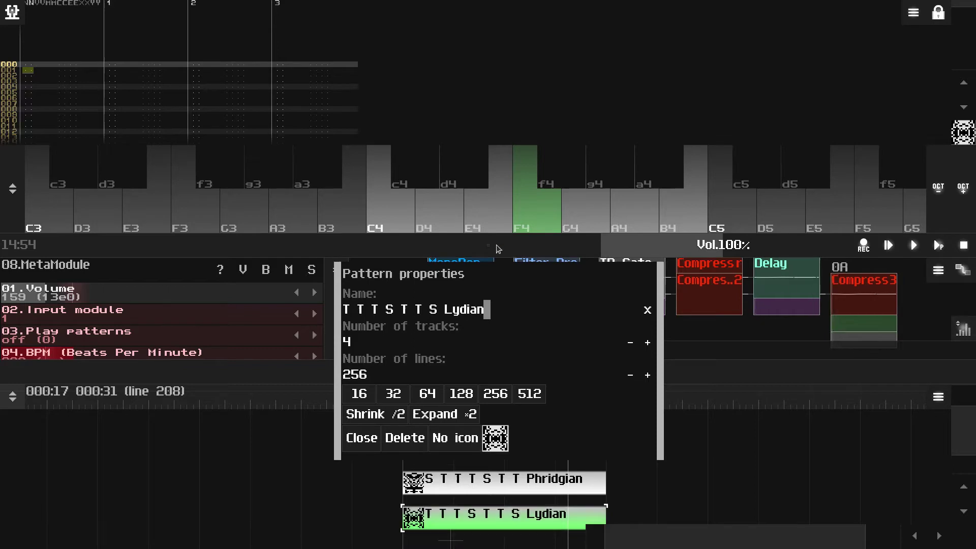
- Unlock pattern editing and fill the Lydian pattern's first track with F3 bass notes every 8 lines
{"action": "left_click_drag", "start_coordinate": [484, 281], "coordinate": [477, 277]}
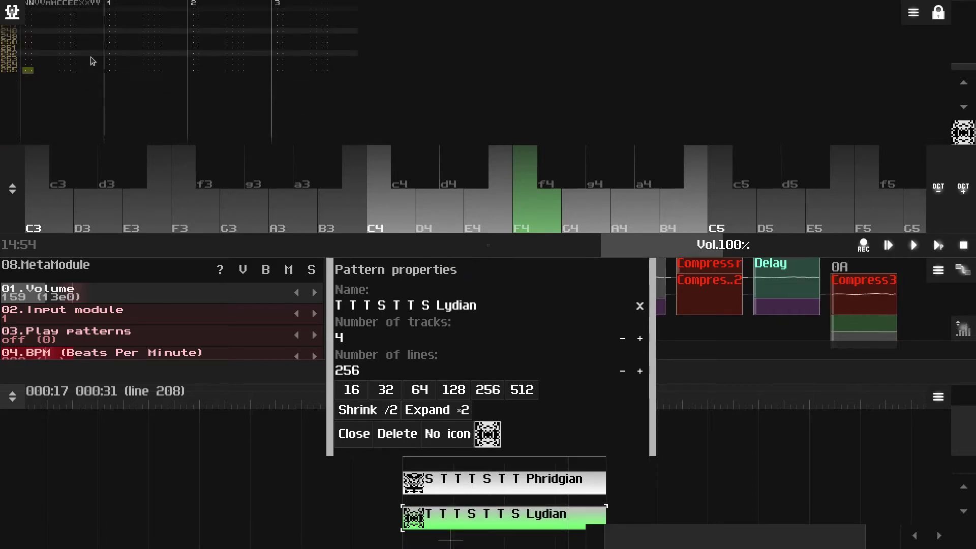
{"action": "left_click", "coordinate": [941, 14]}
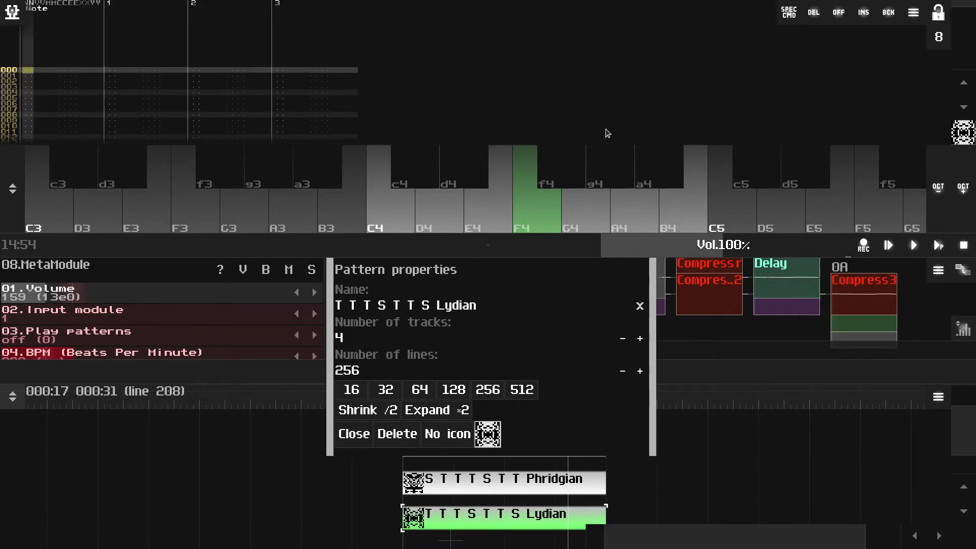
{"action": "left_click", "coordinate": [193, 226]}
{"action": "left_click", "coordinate": [194, 226]}
{"action": "left_click", "coordinate": [194, 226]}
{"action": "left_click", "coordinate": [193, 225]}
{"action": "left_click", "coordinate": [194, 226]}
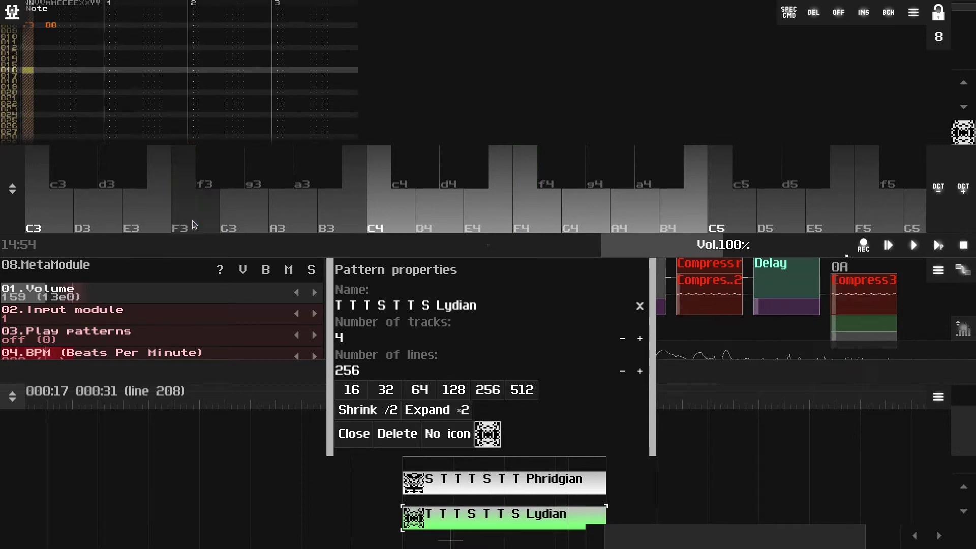
{"action": "left_click", "coordinate": [194, 226]}
{"action": "left_click", "coordinate": [194, 225]}
{"action": "left_click", "coordinate": [194, 225]}
{"action": "left_click", "coordinate": [194, 226]}
{"action": "left_click", "coordinate": [193, 225]}
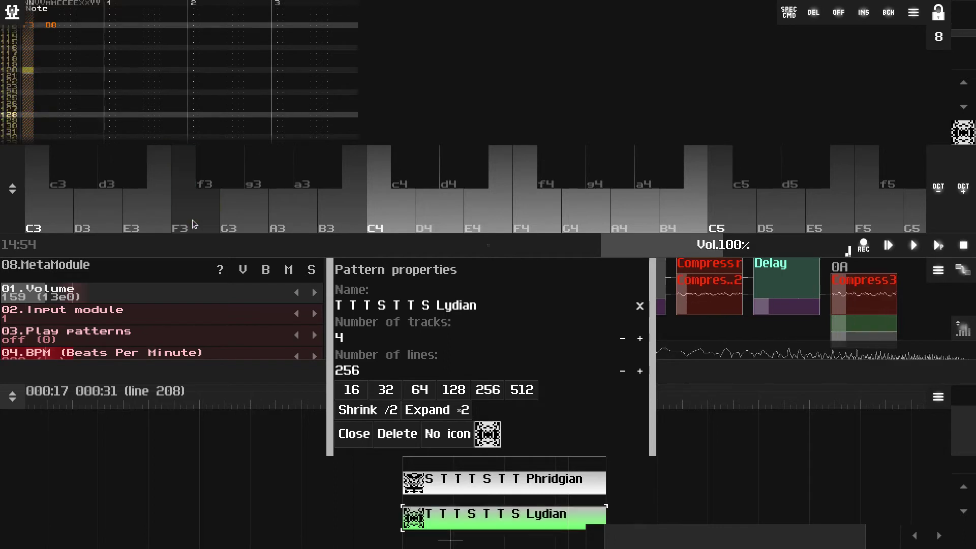
{"action": "left_click", "coordinate": [193, 226]}
{"action": "left_click", "coordinate": [194, 225]}
{"action": "left_click", "coordinate": [193, 226]}
{"action": "left_click", "coordinate": [194, 226]}
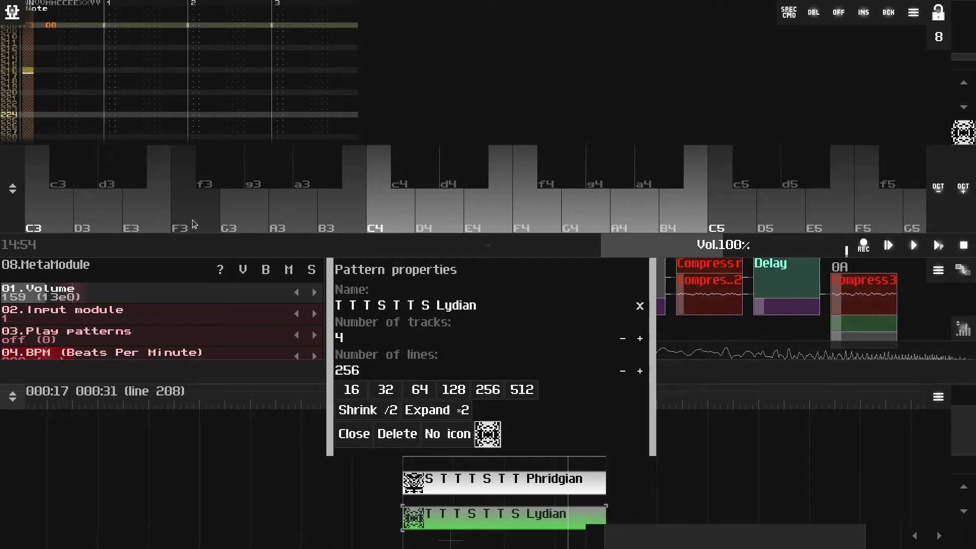
{"action": "left_click", "coordinate": [193, 225]}
{"action": "left_click", "coordinate": [193, 226]}
{"action": "left_click", "coordinate": [193, 226]}
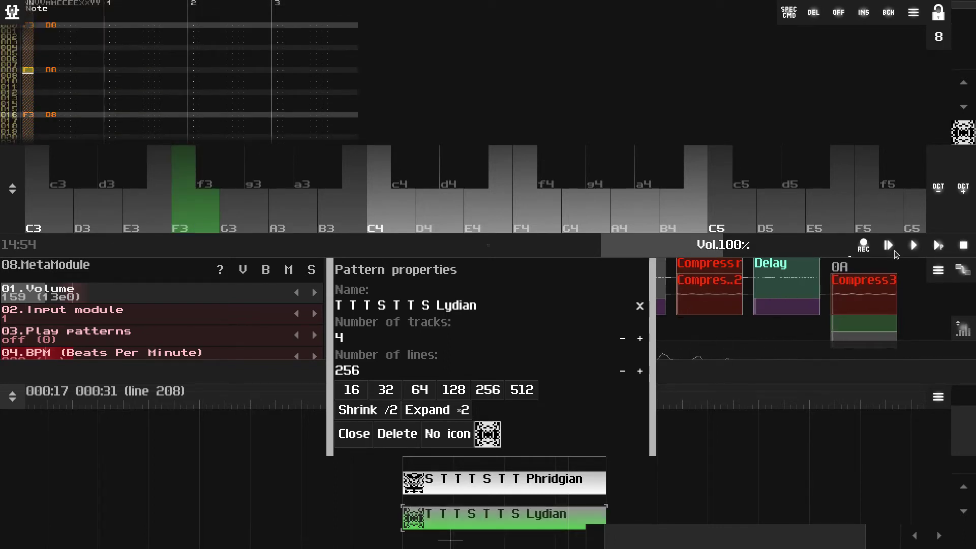
- Play the Lydian pattern and perform F4, A4, B4, C5, A4, B4 and F4 over its bass notes
{"action": "left_click", "coordinate": [913, 245]}
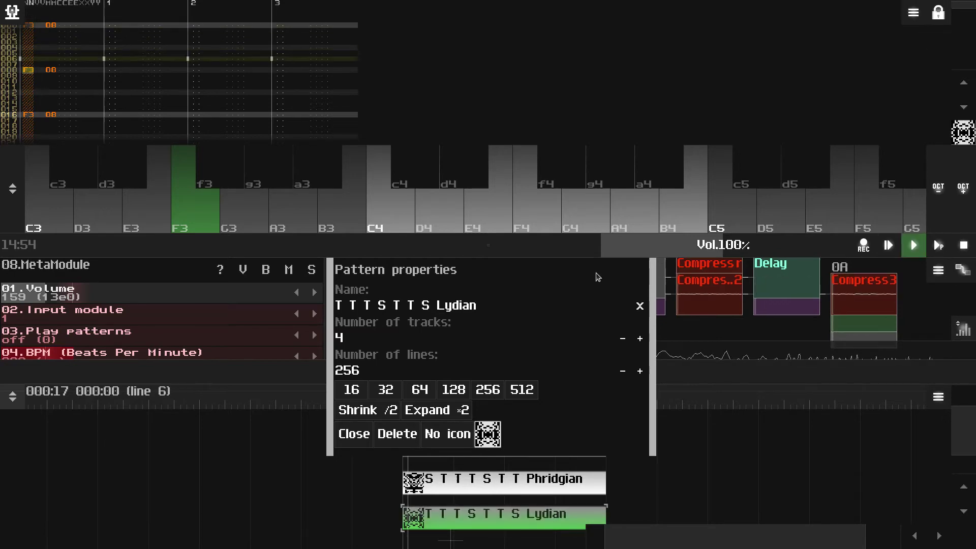
{"action": "left_click_drag", "start_coordinate": [488, 244], "coordinate": [521, 285]}
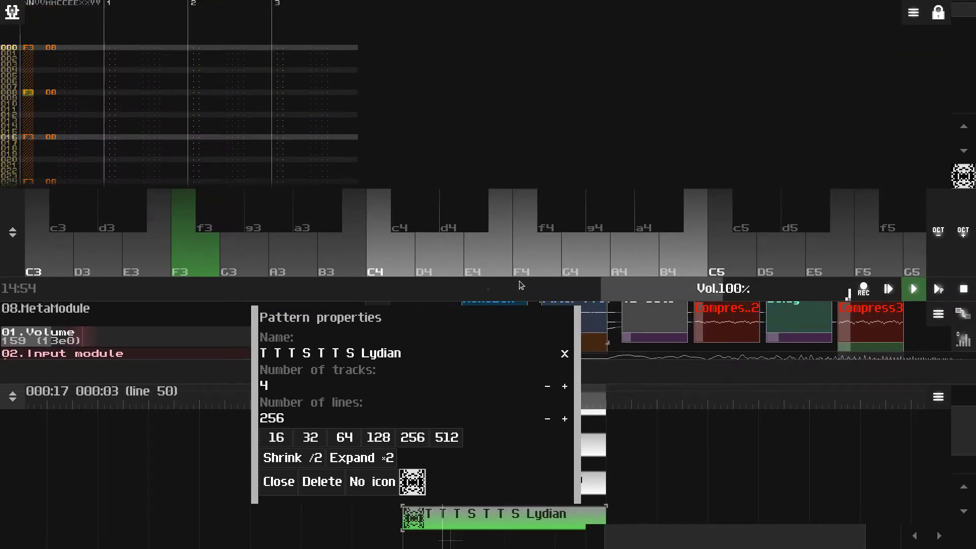
{"action": "left_click", "coordinate": [536, 259]}
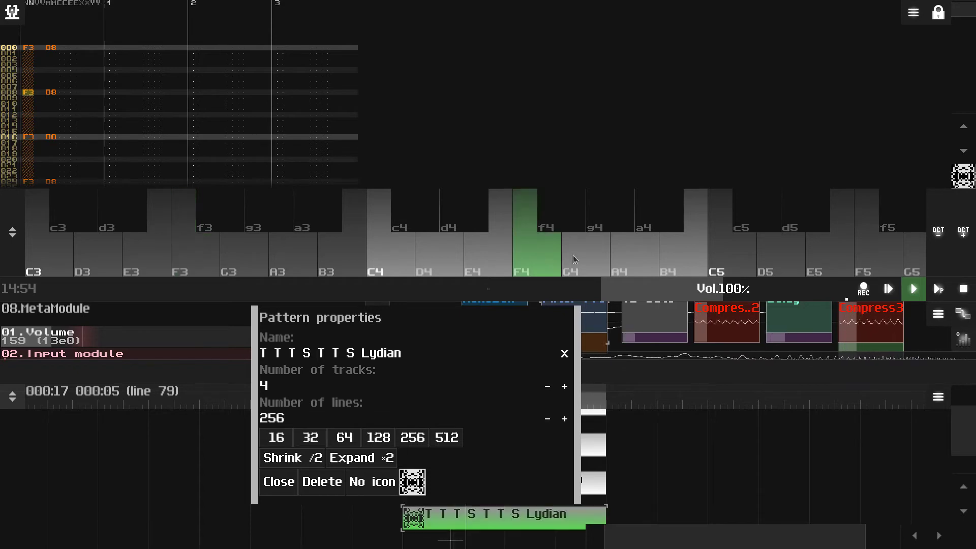
{"action": "left_click", "coordinate": [645, 266]}
{"action": "left_click", "coordinate": [680, 259]}
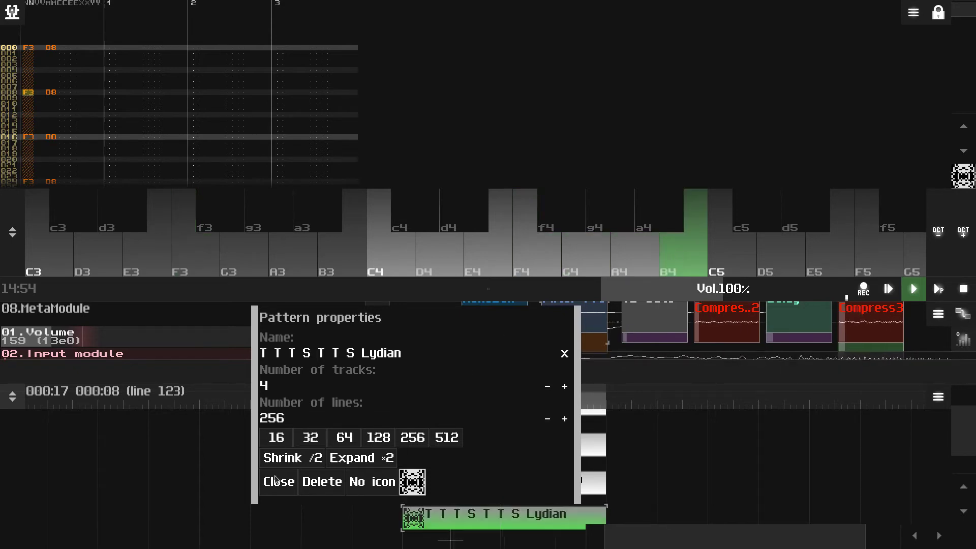
{"action": "left_click", "coordinate": [724, 264]}
{"action": "left_click", "coordinate": [635, 256]}
{"action": "left_click", "coordinate": [679, 260]}
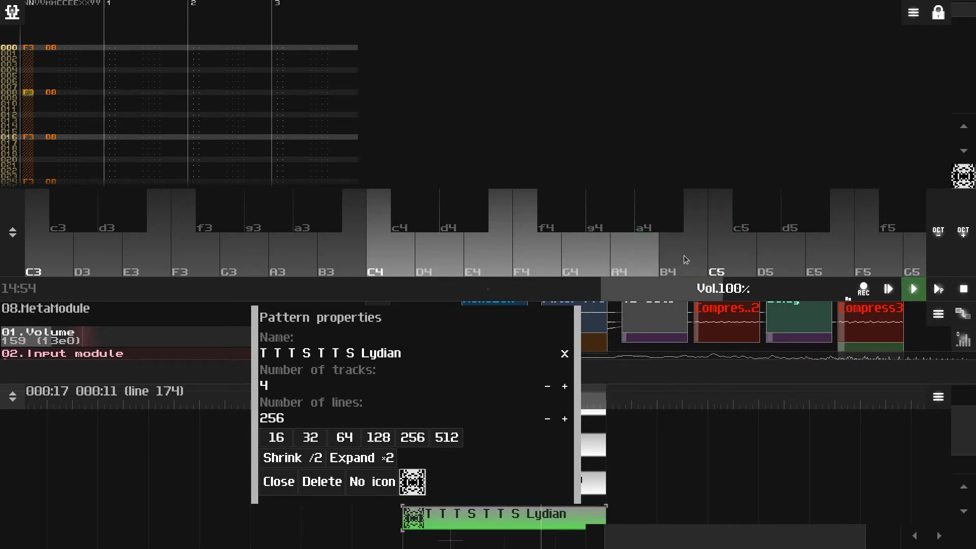
{"action": "left_click", "coordinate": [537, 265]}
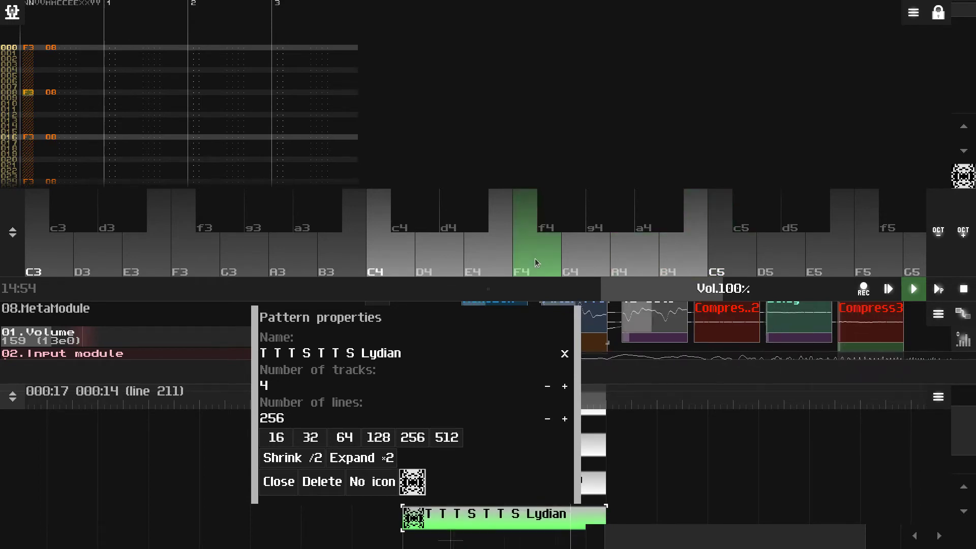
- Continue the Lydian melody with G4, stop playback and move the pattern's properties window up clear of the Lydian pattern
{"action": "left_click_drag", "start_coordinate": [534, 298], "coordinate": [508, 281]}
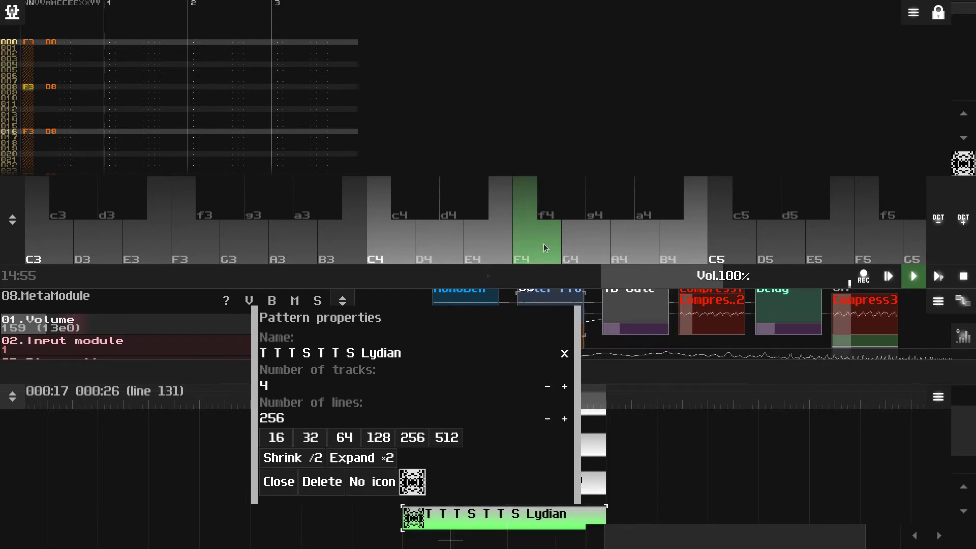
{"action": "left_click", "coordinate": [584, 252]}
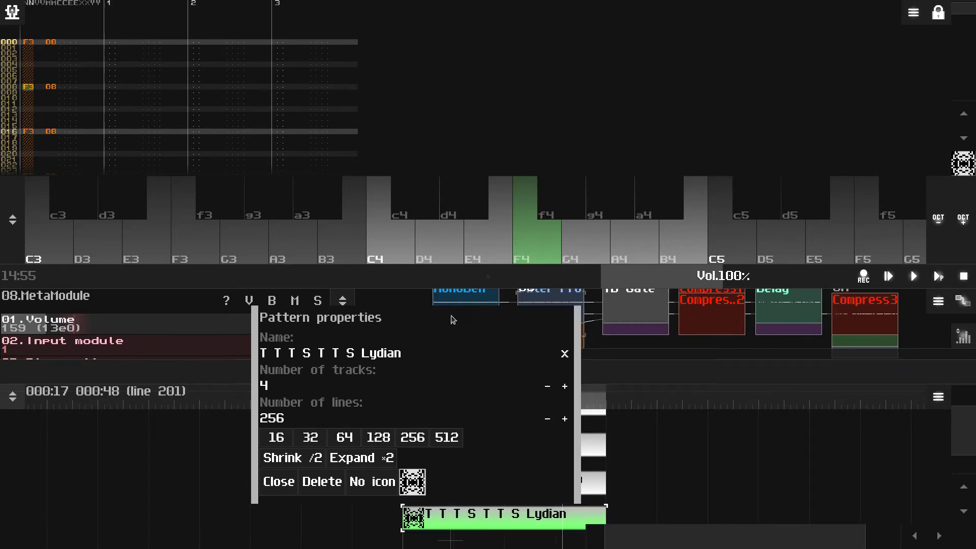
{"action": "left_click_drag", "start_coordinate": [453, 320], "coordinate": [424, 307]}
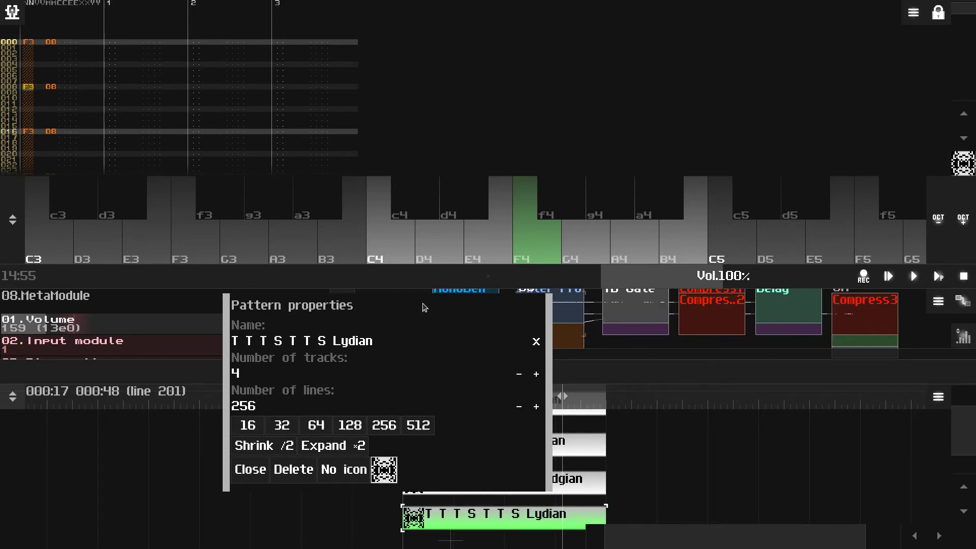
{"action": "left_click_drag", "start_coordinate": [424, 307], "coordinate": [518, 306]}
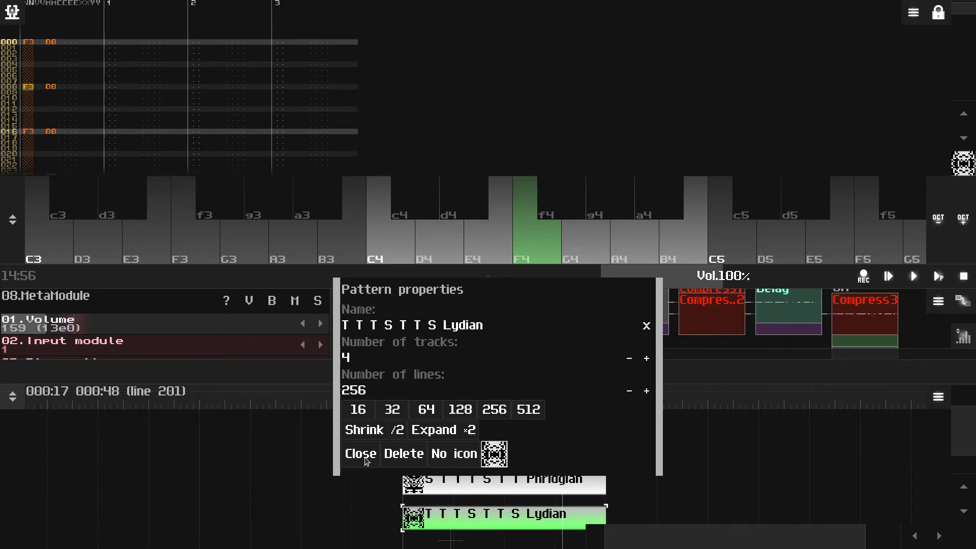
- Close the Lydian pattern's properties and create a fifth pattern below it, aligned with the start of the other patterns
{"action": "left_click", "coordinate": [361, 454]}
{"action": "left_click_drag", "start_coordinate": [498, 376], "coordinate": [630, 323]}
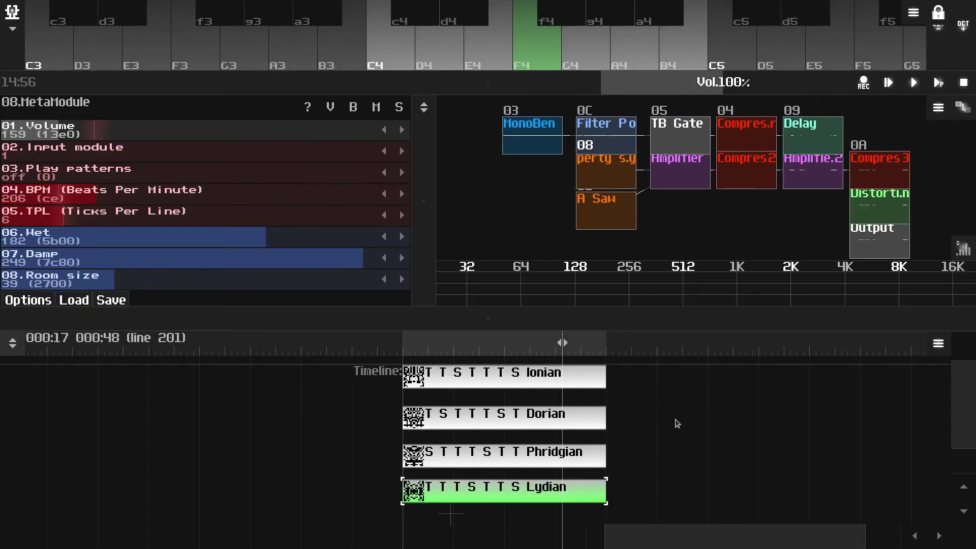
{"action": "scroll", "coordinate": [669, 429], "scroll_direction": "down", "scroll_amount": 2}
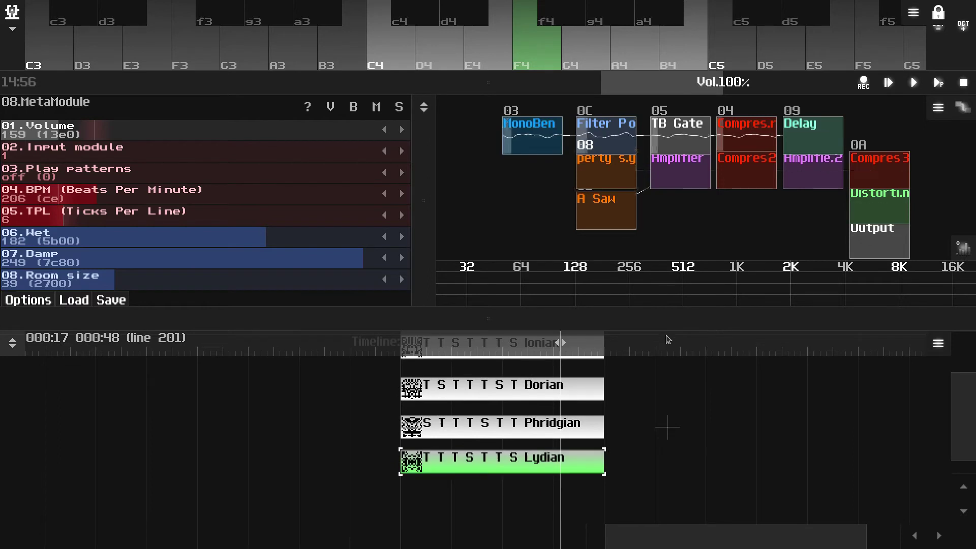
{"action": "scroll", "coordinate": [666, 416], "scroll_direction": "up", "scroll_amount": 2}
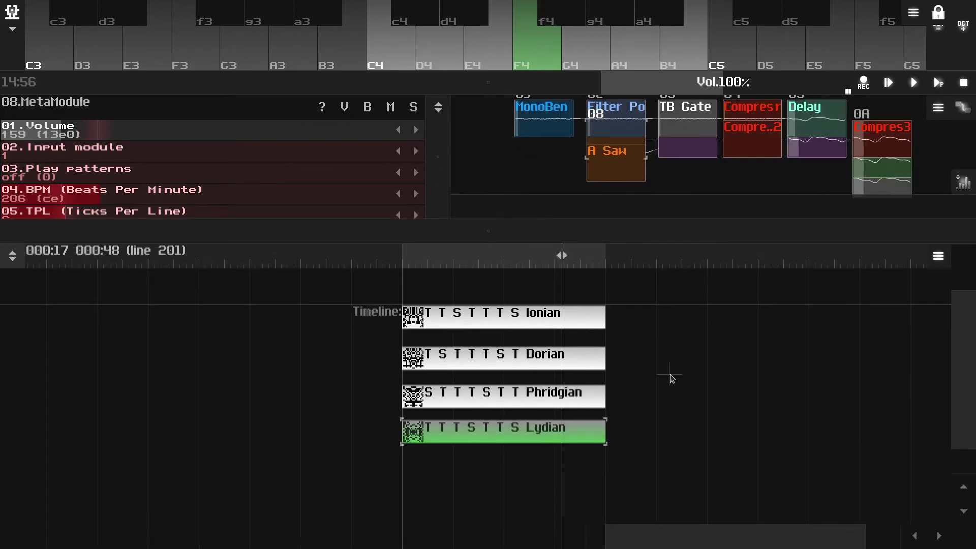
{"action": "double_click", "coordinate": [419, 472]}
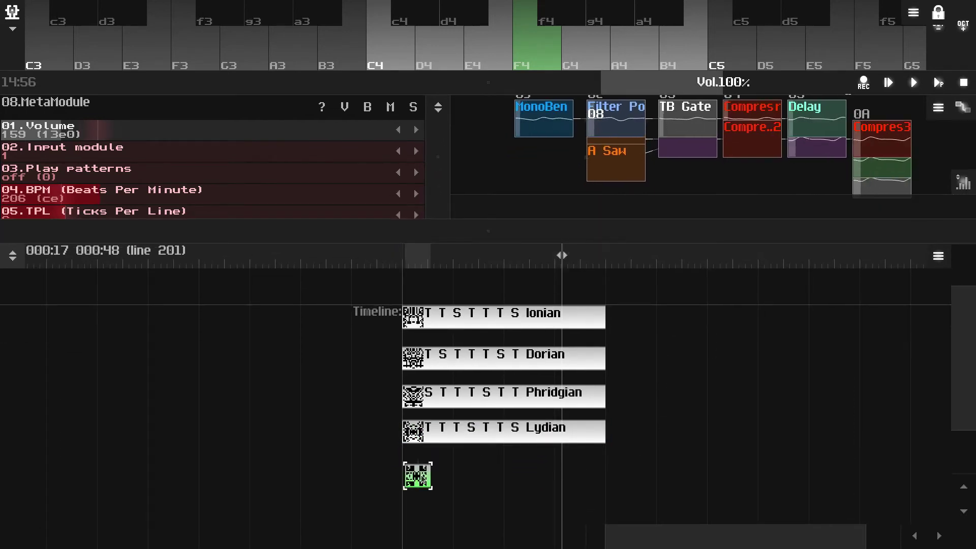
{"action": "left_click_drag", "start_coordinate": [420, 477], "coordinate": [417, 475]}
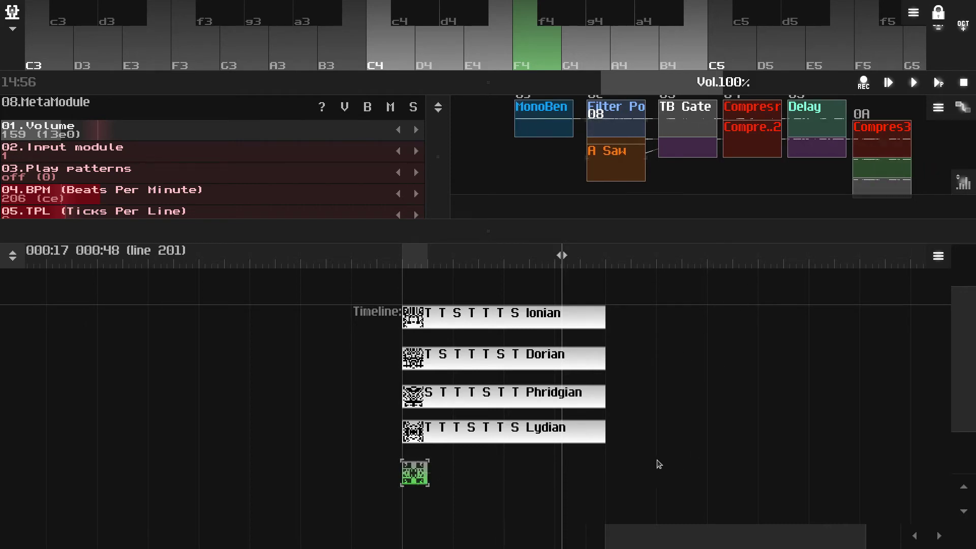
{"action": "left_click_drag", "start_coordinate": [659, 464], "coordinate": [656, 447]}
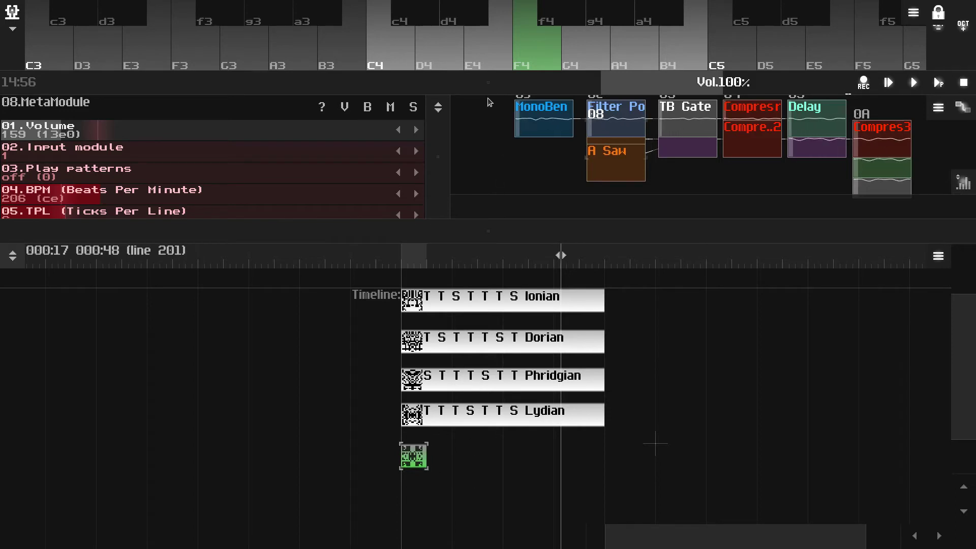
- Set the length of the new fifth pattern to 256 lines
{"action": "left_click_drag", "start_coordinate": [482, 84], "coordinate": [325, 292]}
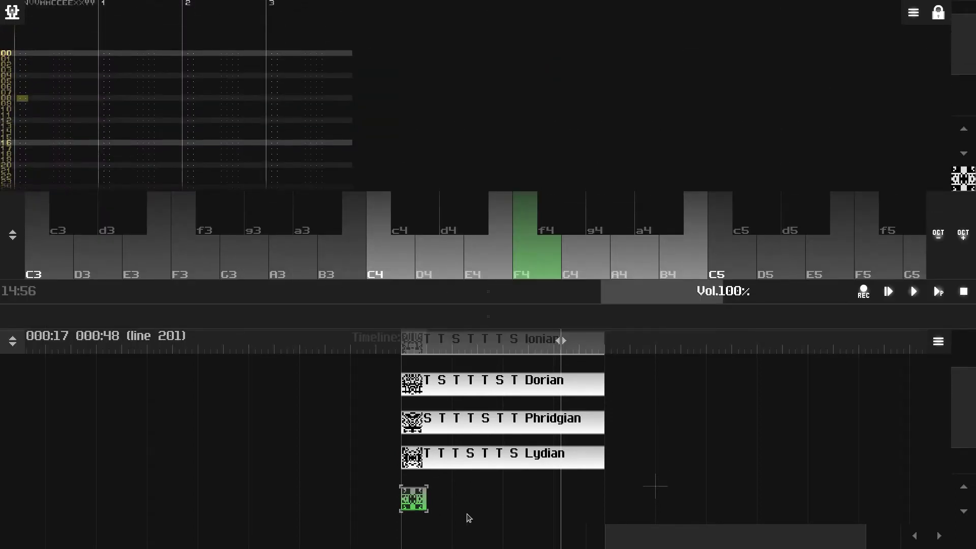
{"action": "left_click", "coordinate": [424, 487]}
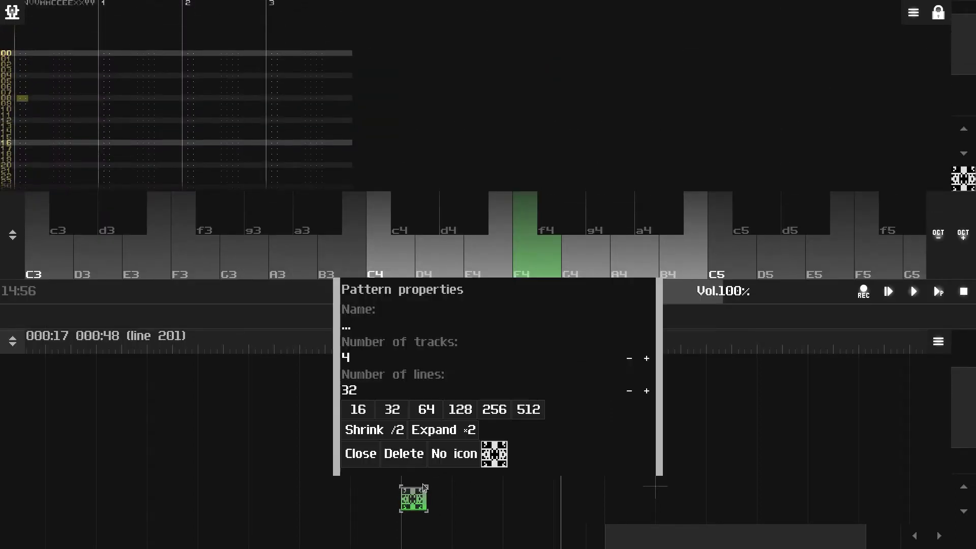
{"action": "left_click", "coordinate": [494, 409]}
{"action": "left_click", "coordinate": [368, 456]}
{"action": "left_click", "coordinate": [440, 505]}
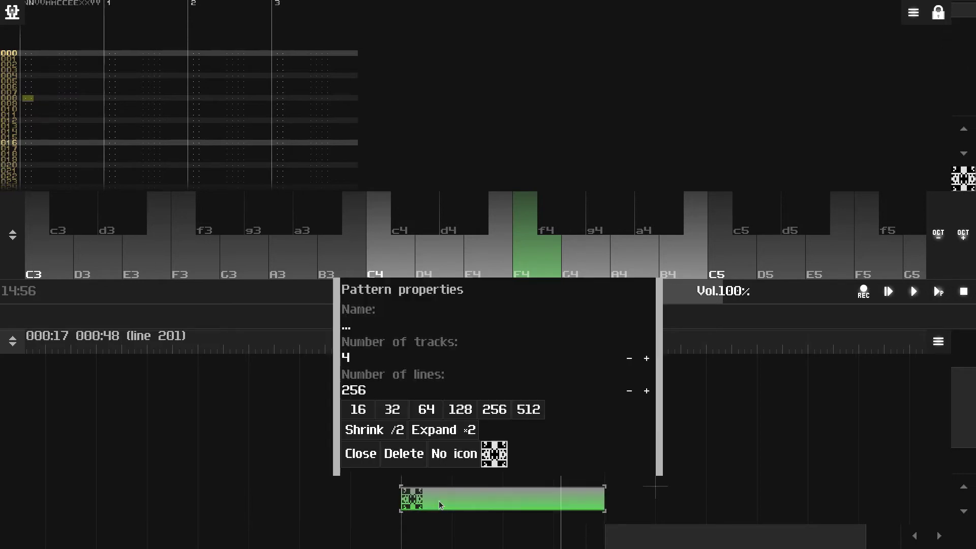
- Demonstrate the fifth mode by playing the white keys from G3 up to G4
{"action": "left_click", "coordinate": [401, 332]}
{"action": "left_click_drag", "start_coordinate": [704, 320], "coordinate": [713, 315]}
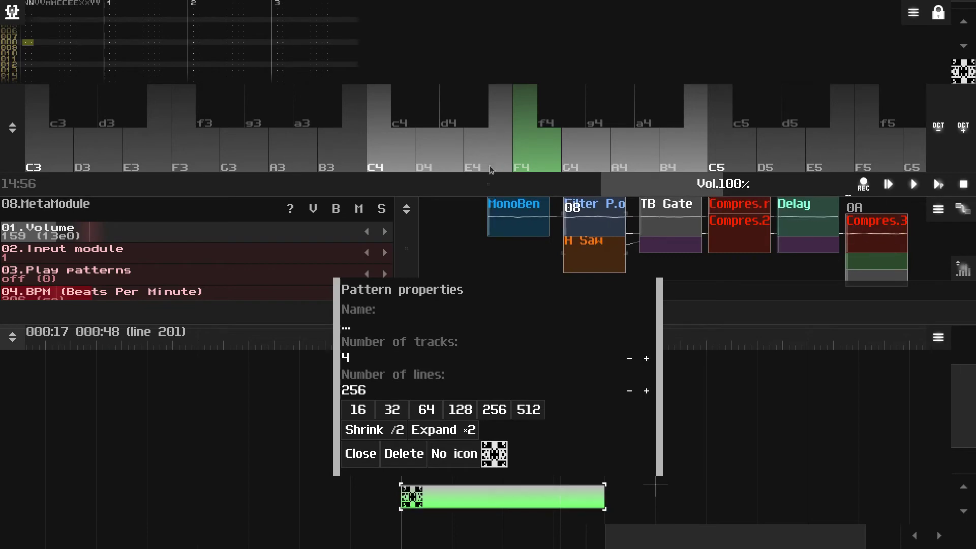
{"action": "left_click", "coordinate": [248, 156]}
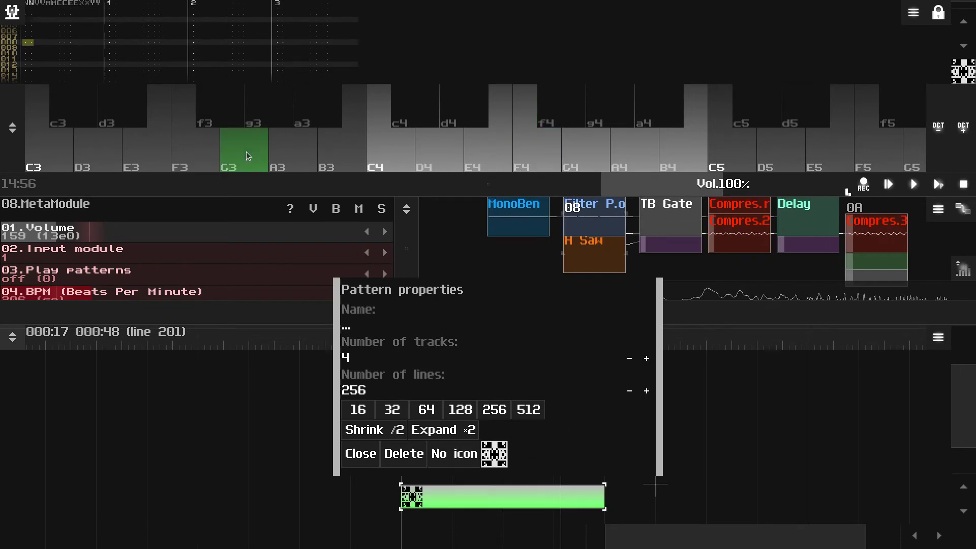
{"action": "left_click", "coordinate": [247, 156]}
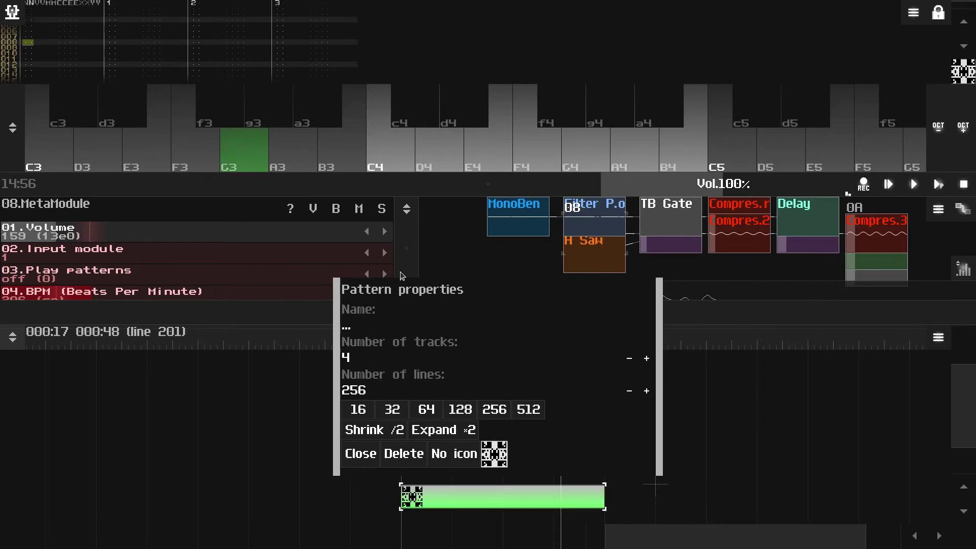
{"action": "left_click_drag", "start_coordinate": [430, 291], "coordinate": [431, 283]}
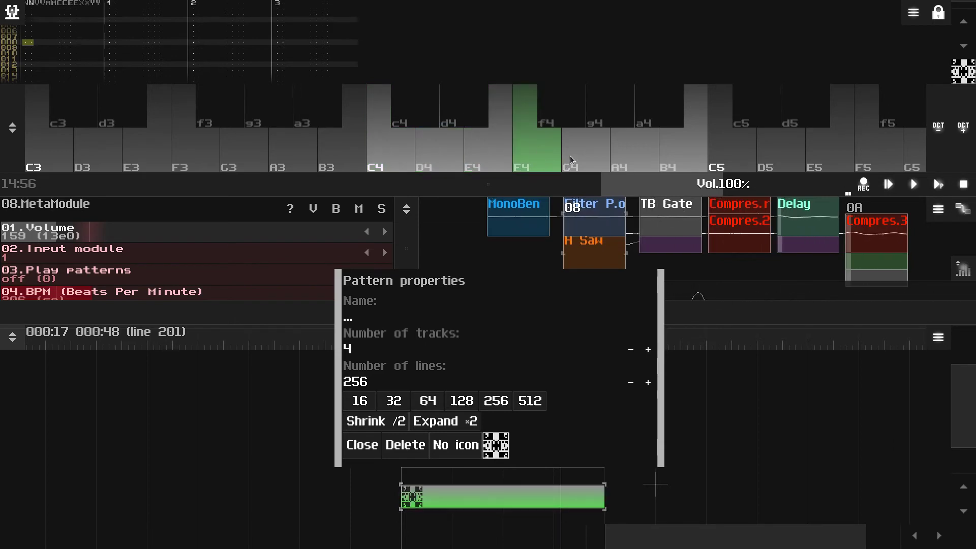
- Name the fifth pattern "T T S T T S T Mixolydian"
{"action": "left_click", "coordinate": [374, 322]}
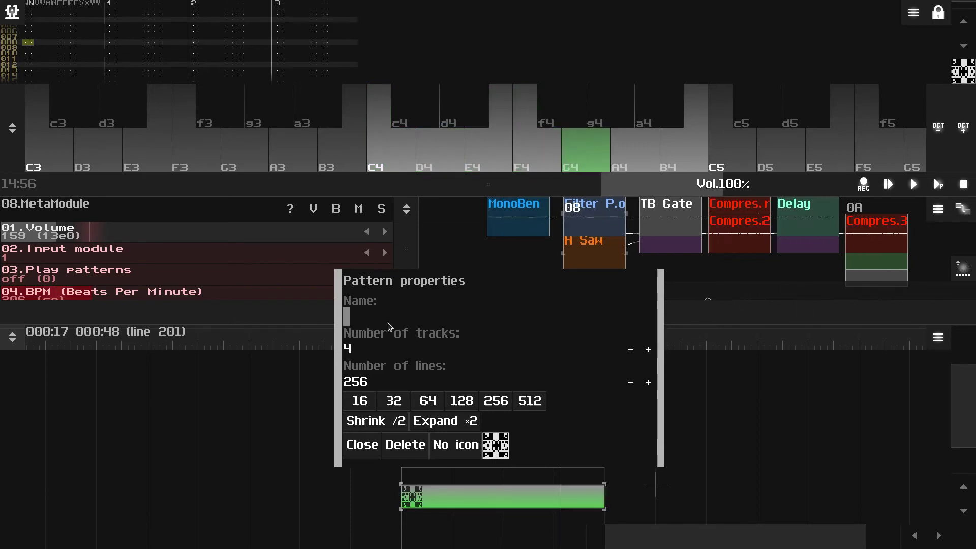
{"action": "type", "text": "T T S"}
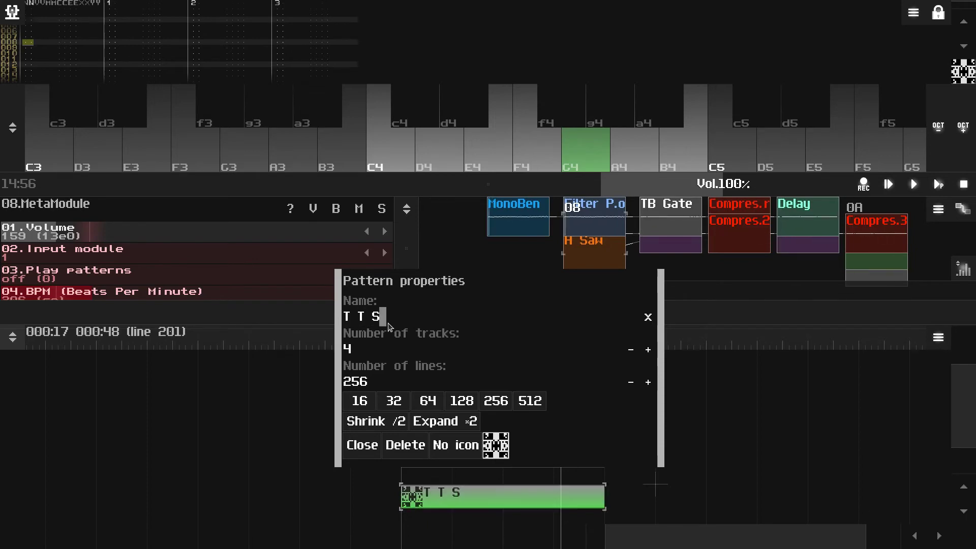
{"action": "type", "text": " T T"}
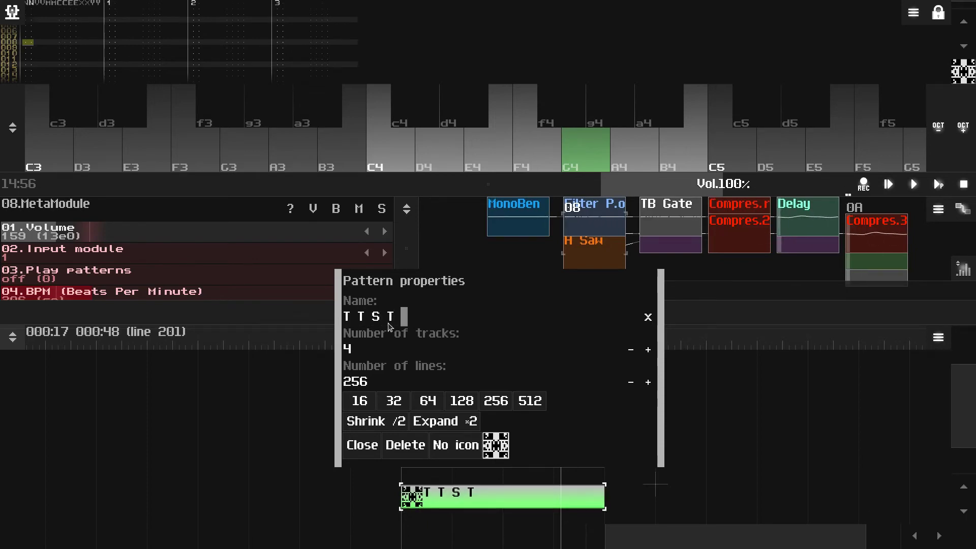
{"action": "type", "text": " S "}
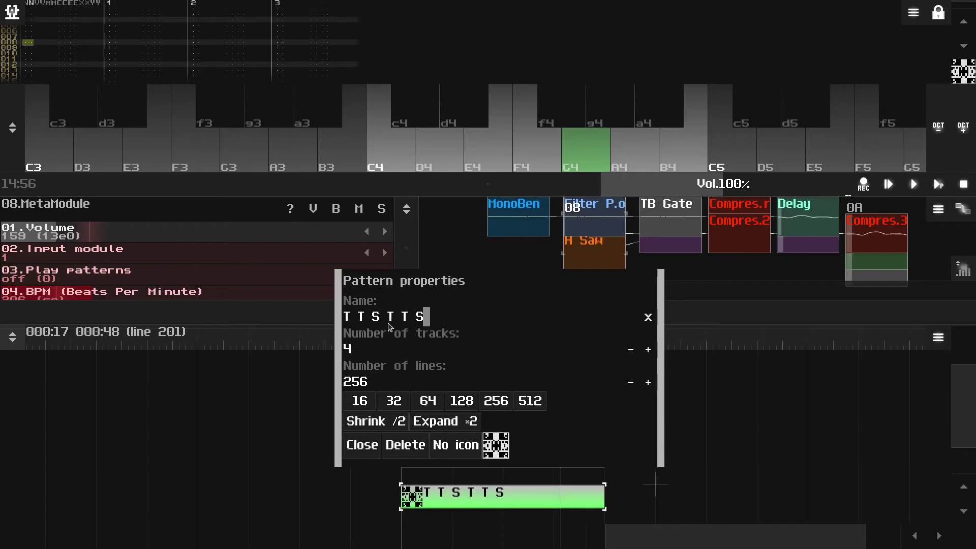
{"action": "type", "text": "T"}
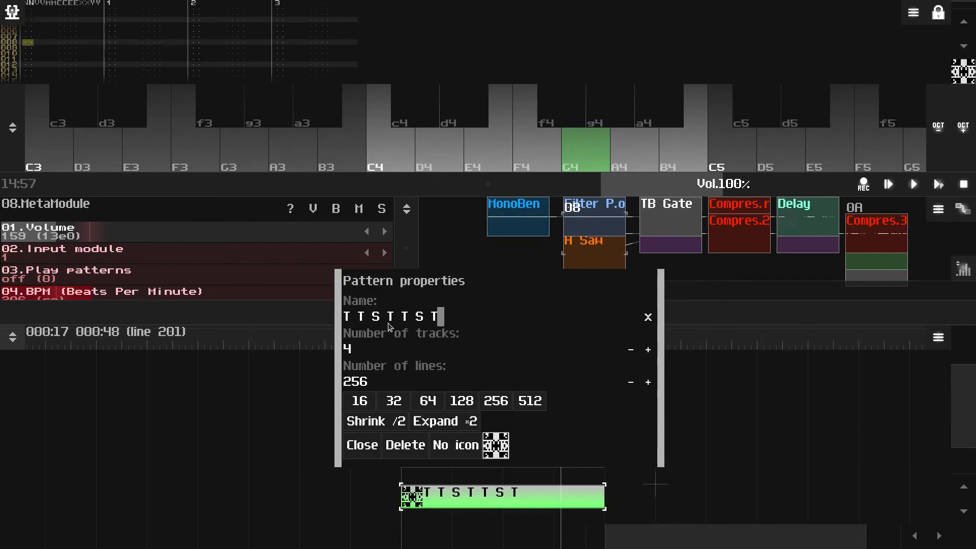
{"action": "type", "text": " Mixol"}
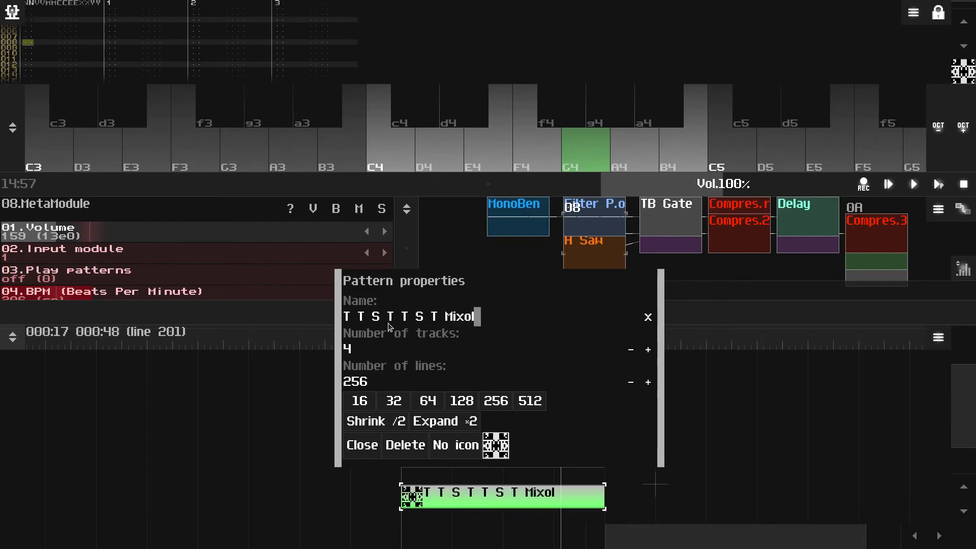
{"action": "type", "text": "ydian"}
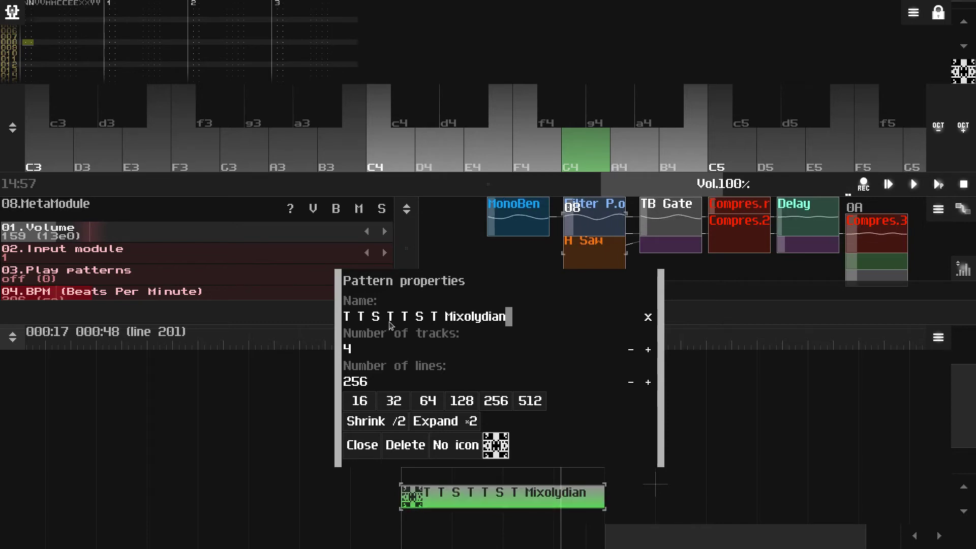
- Move the properties window clear of the patterns above Mixolydian, close it and enlarge the timeline area
{"action": "left_click_drag", "start_coordinate": [420, 289], "coordinate": [430, 263]}
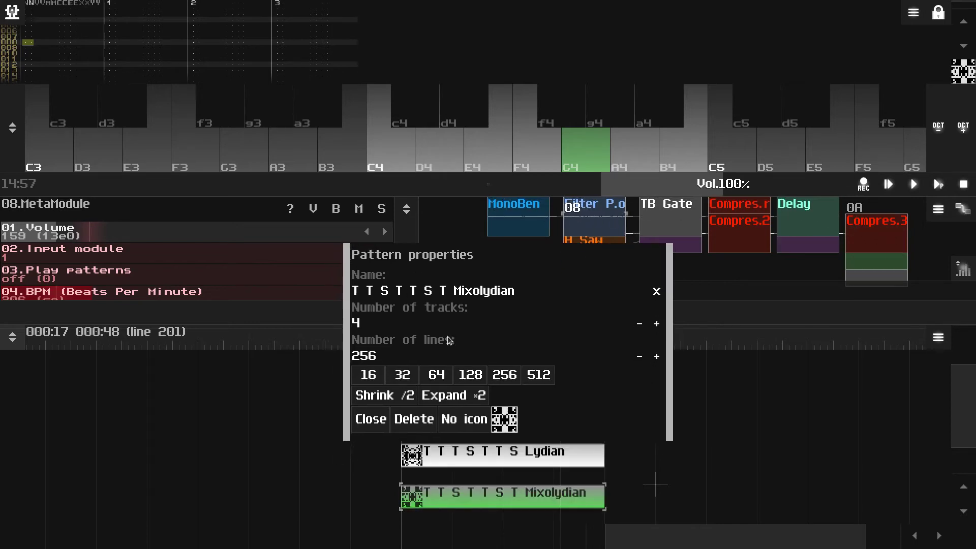
{"action": "left_click_drag", "start_coordinate": [499, 258], "coordinate": [516, 264]}
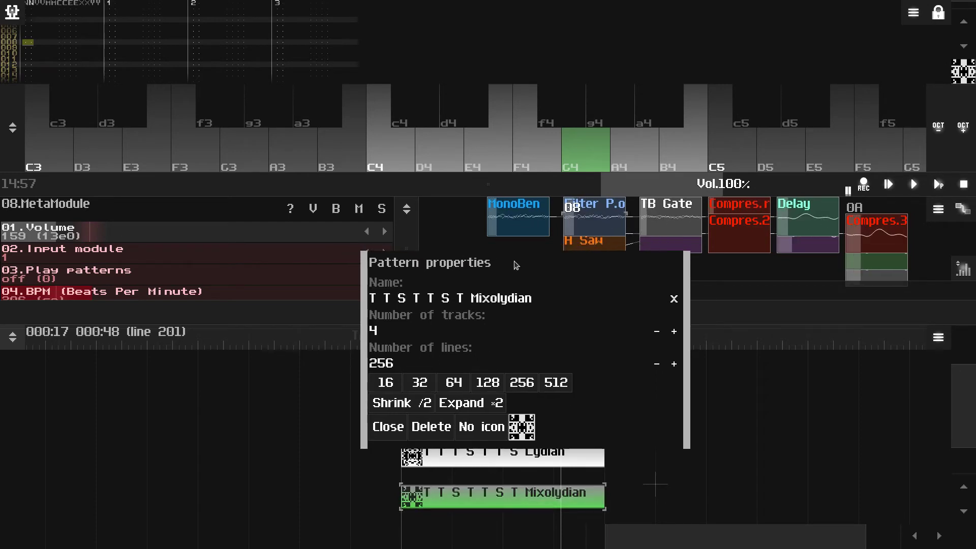
{"action": "left_click_drag", "start_coordinate": [516, 267], "coordinate": [440, 217]}
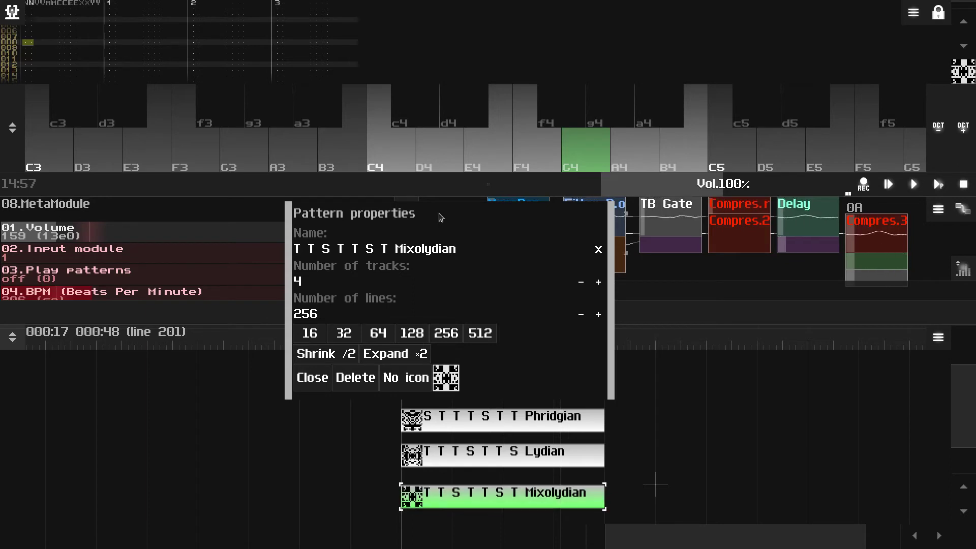
{"action": "left_click_drag", "start_coordinate": [454, 218], "coordinate": [509, 239]}
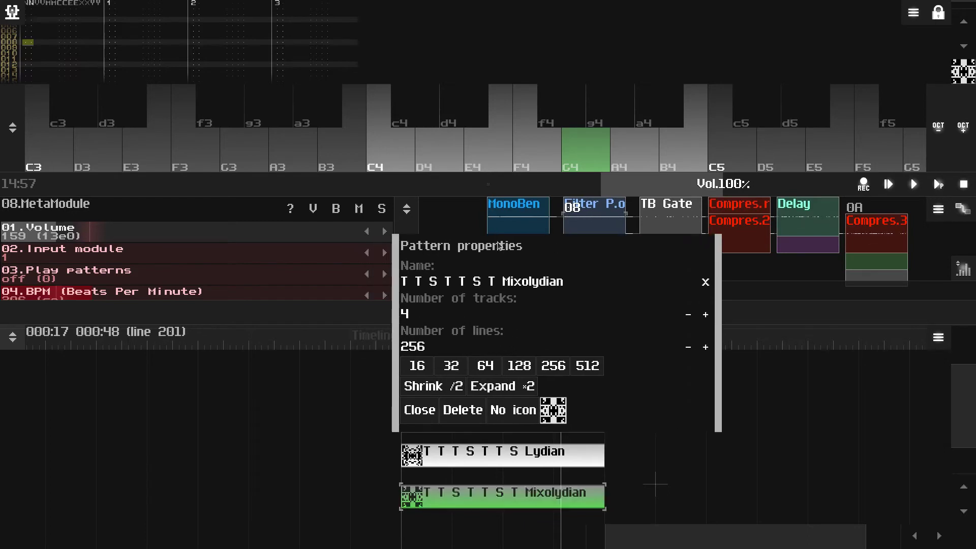
{"action": "left_click_drag", "start_coordinate": [460, 250], "coordinate": [424, 211]}
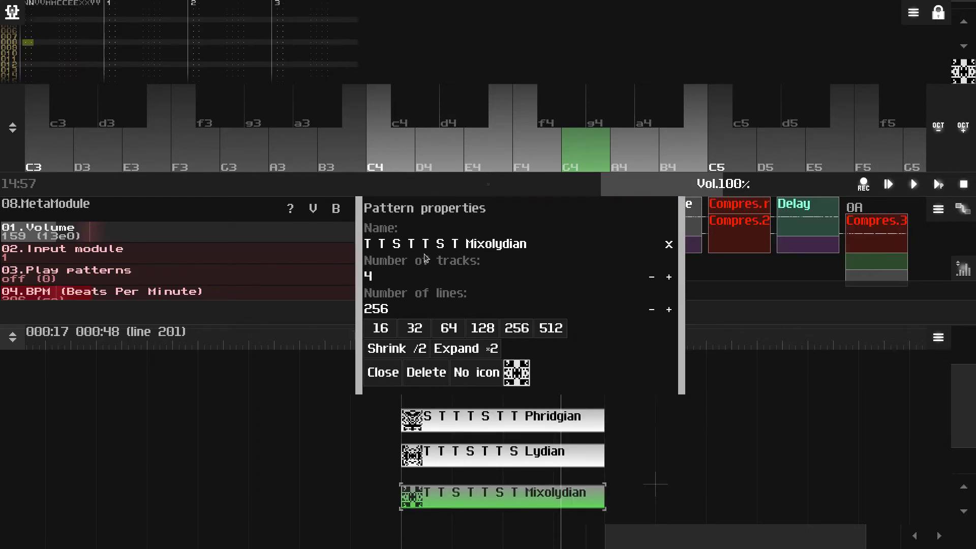
{"action": "left_click", "coordinate": [389, 377]}
{"action": "left_click", "coordinate": [654, 317]}
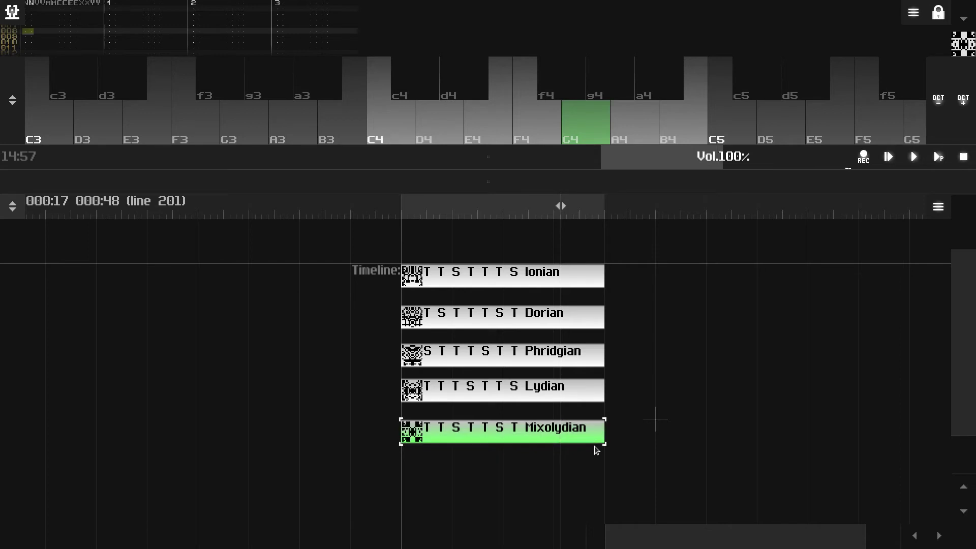
- Create a sixth pattern below Mixolydian, aligned with the others, and set its length to 256 lines
{"action": "scroll", "coordinate": [630, 458], "scroll_direction": "down", "scroll_amount": 2}
{"action": "double_click", "coordinate": [457, 425]}
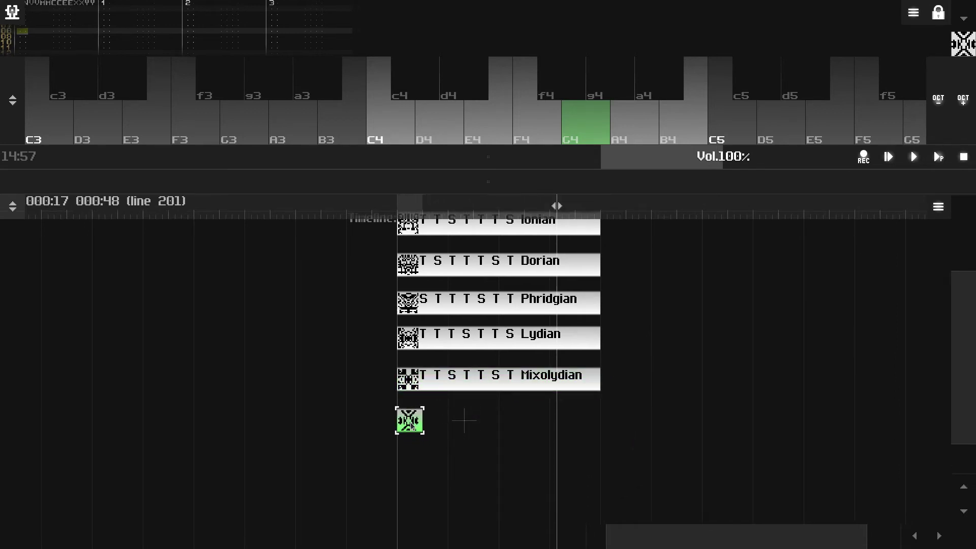
{"action": "left_click", "coordinate": [410, 423]}
{"action": "left_click", "coordinate": [516, 329]}
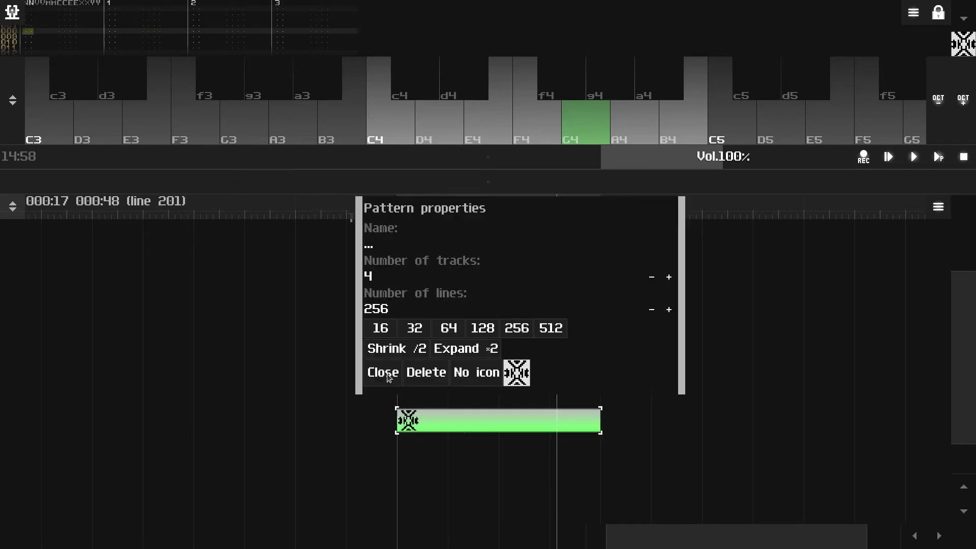
- Arrange the properties window clear of the sixth pattern and the keyboard, and play A3 as the sixth mode's starting note
{"action": "left_click", "coordinate": [414, 251]}
{"action": "left_click", "coordinate": [552, 183]}
{"action": "left_click_drag", "start_coordinate": [518, 168], "coordinate": [446, 229]}
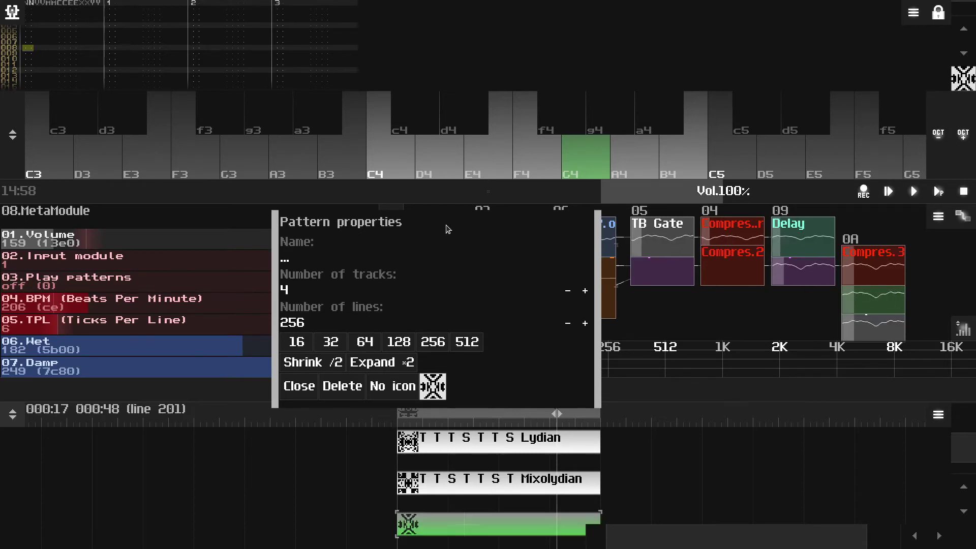
{"action": "mouse_move", "coordinate": [447, 229]}
{"action": "left_mouse_down"}
{"action": "mouse_move", "coordinate": [458, 239]}
{"action": "mouse_move", "coordinate": [446, 228]}
{"action": "left_mouse_up"}
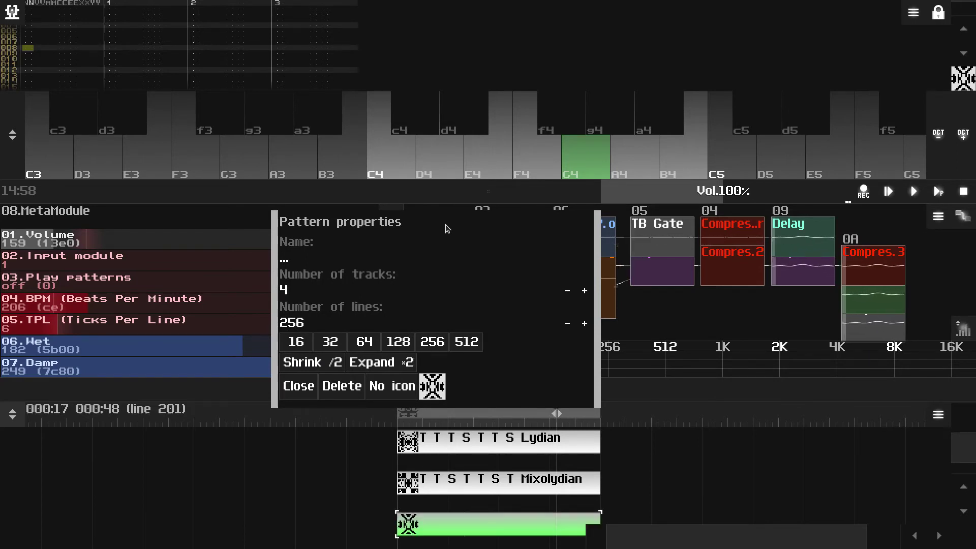
{"action": "mouse_move", "coordinate": [446, 229]}
{"action": "left_mouse_down"}
{"action": "mouse_move", "coordinate": [461, 233]}
{"action": "mouse_move", "coordinate": [448, 225]}
{"action": "left_mouse_up"}
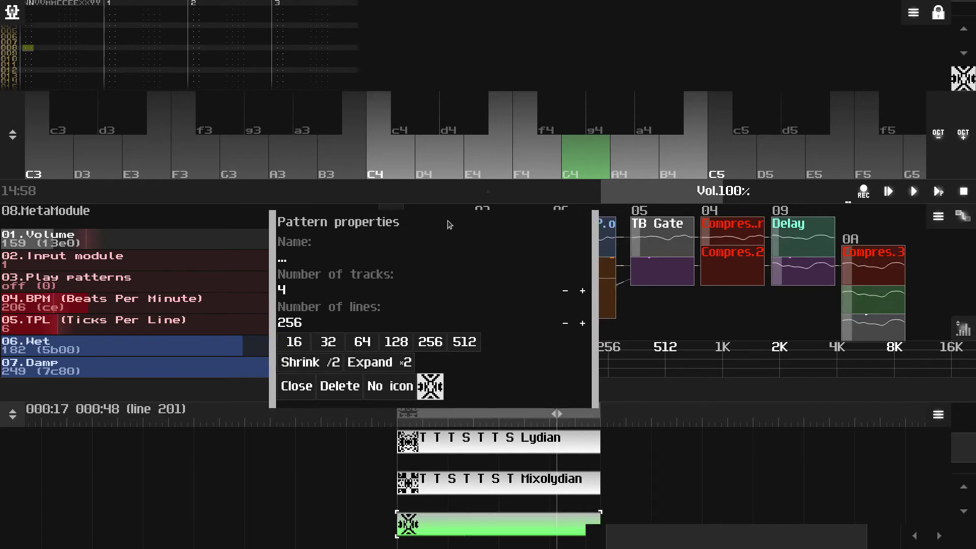
{"action": "left_click", "coordinate": [298, 172]}
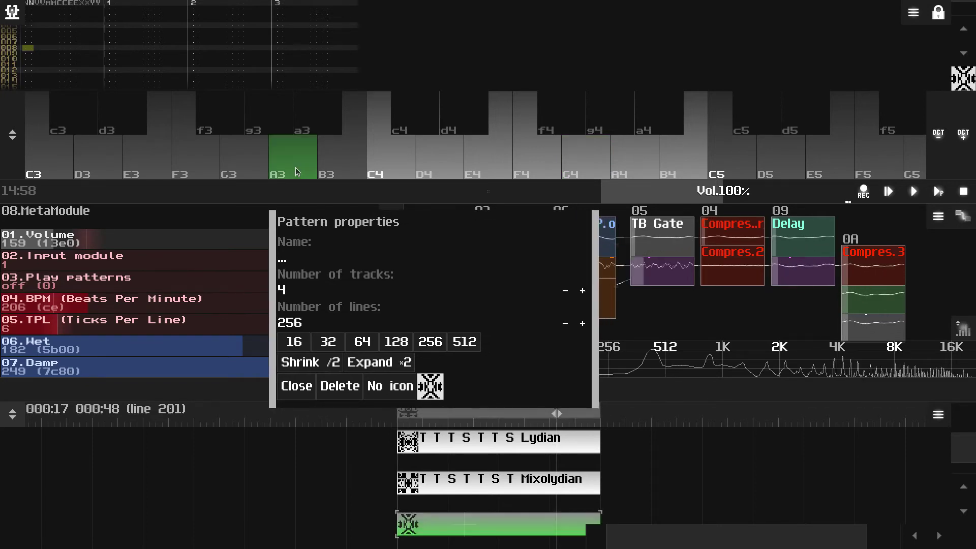
{"action": "left_click", "coordinate": [297, 171]}
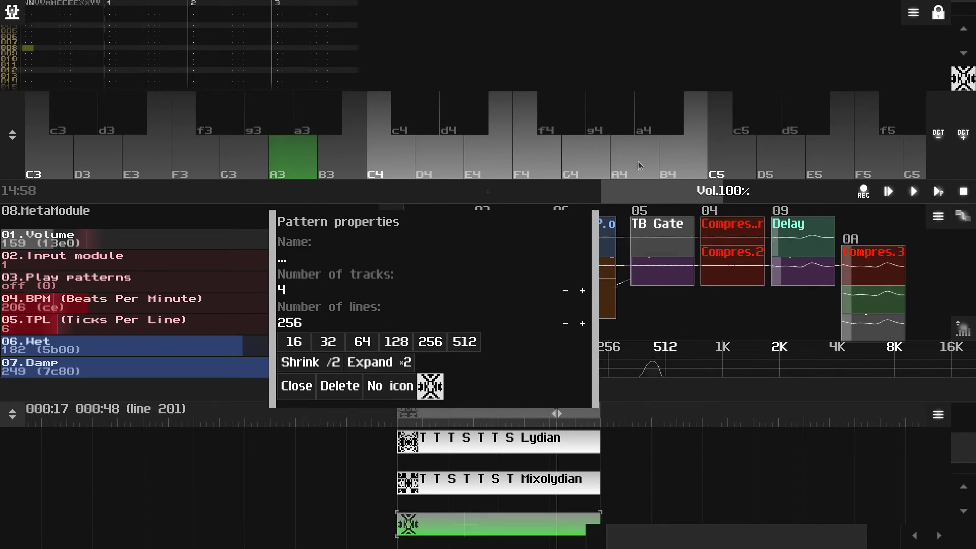
- Name the sixth pattern "T S T T S T T Aolian"
{"action": "left_click", "coordinate": [303, 171]}
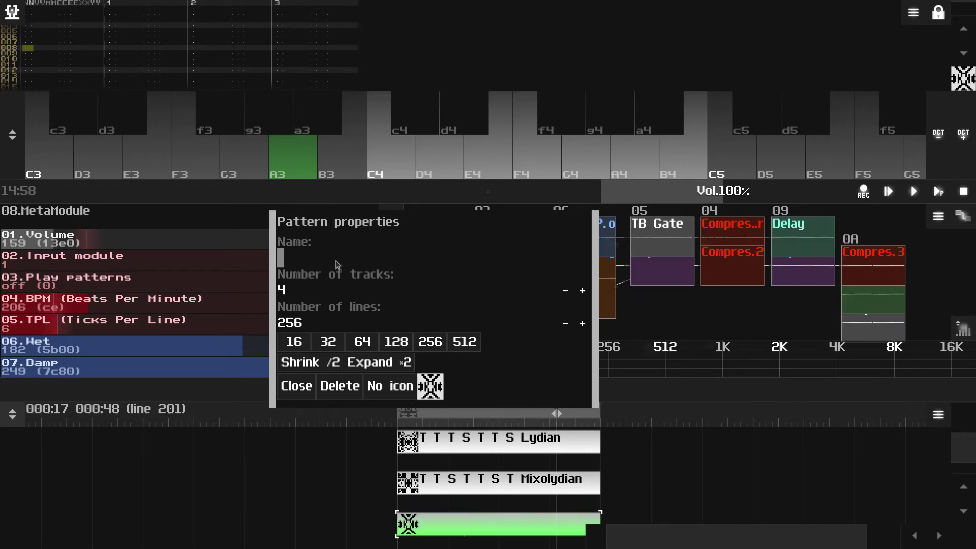
{"action": "type", "text": "T S"}
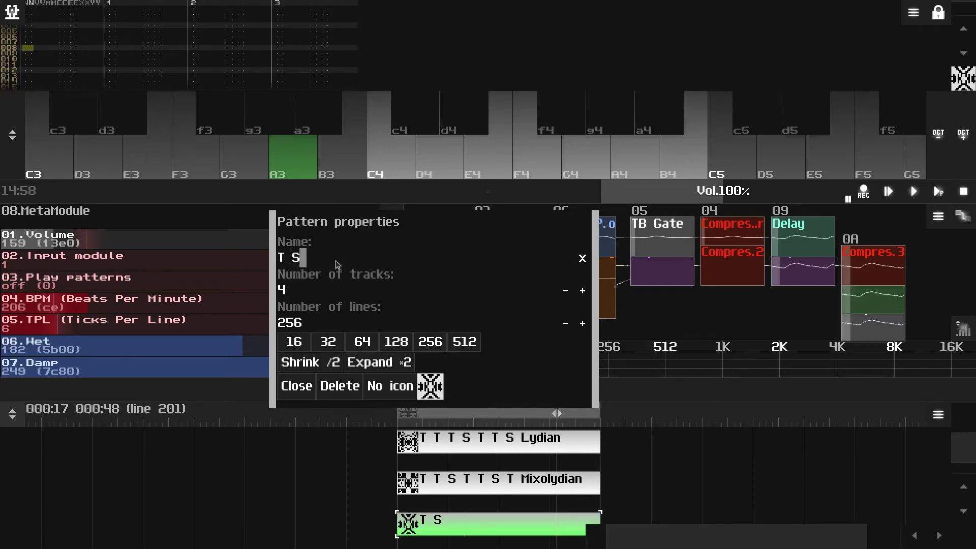
{"action": "type", "text": " T T"}
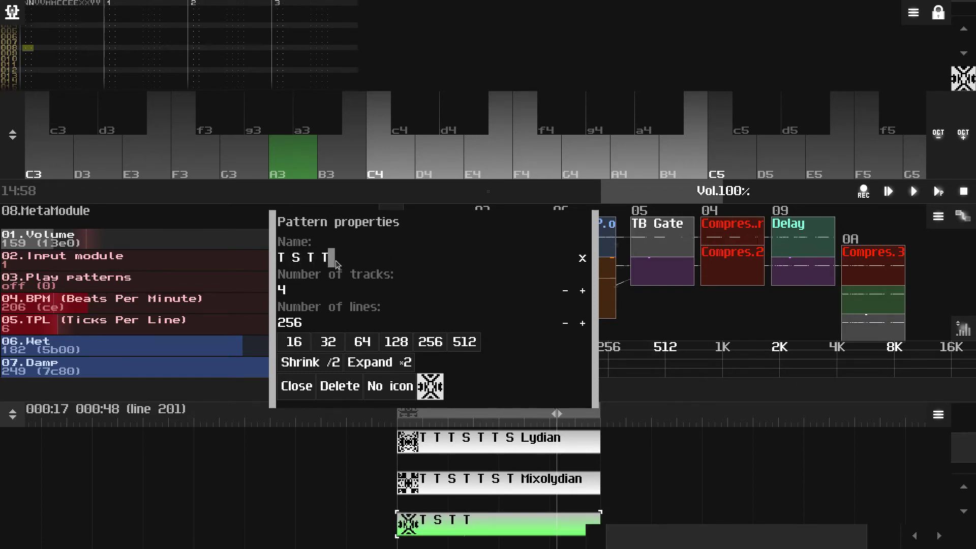
{"action": "type", "text": " S"}
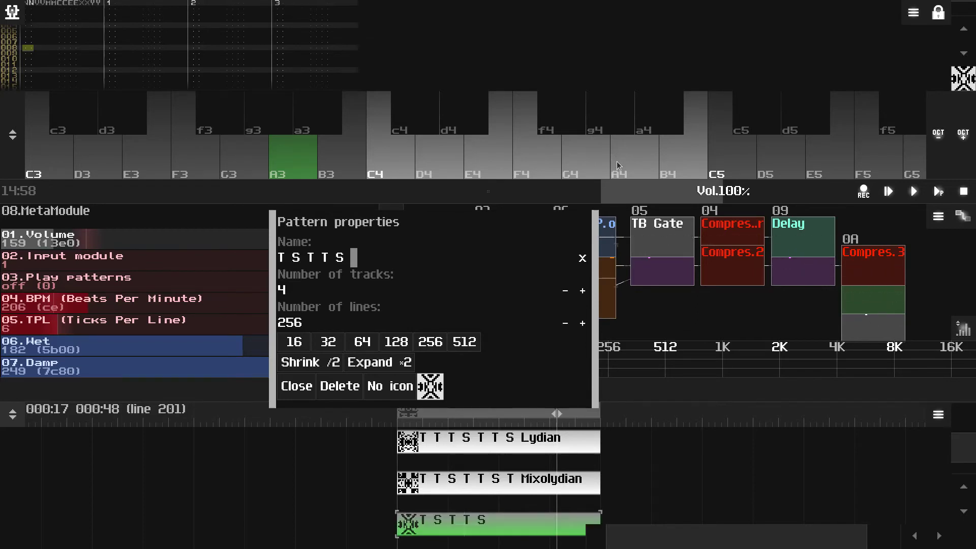
{"action": "type", "text": "T T "}
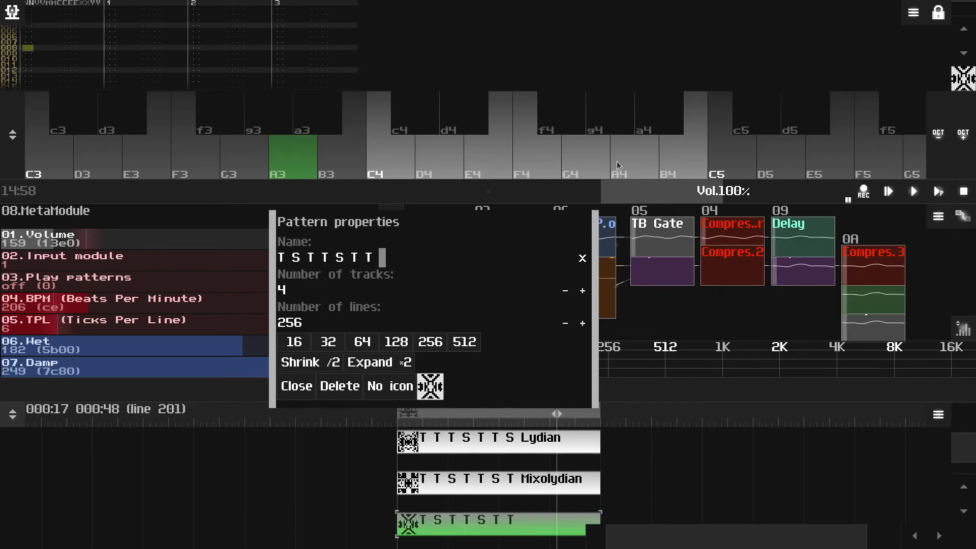
{"action": "type", "text": "Aolian"}
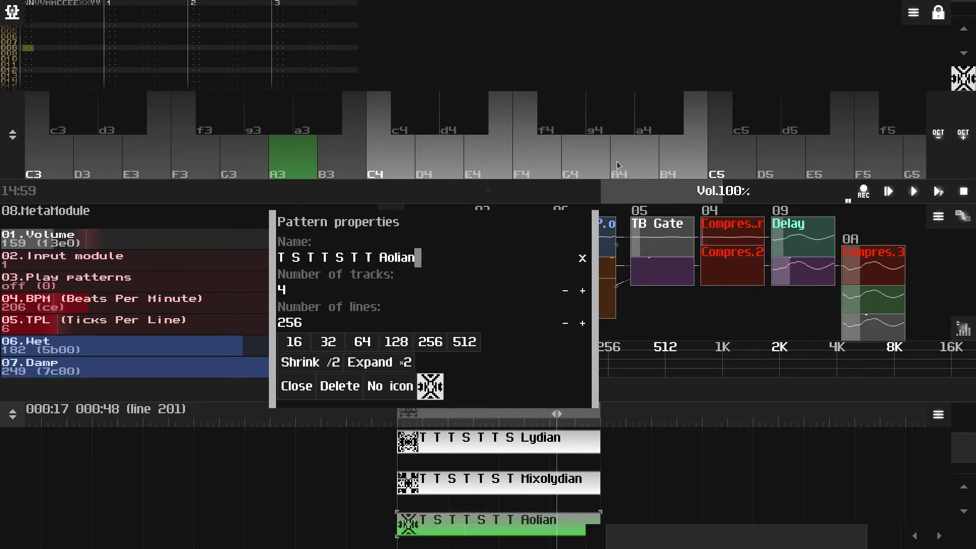
- Shift the pattern properties window aside, close it and enlarge the timeline area upward
{"action": "left_click_drag", "start_coordinate": [488, 229], "coordinate": [490, 227]}
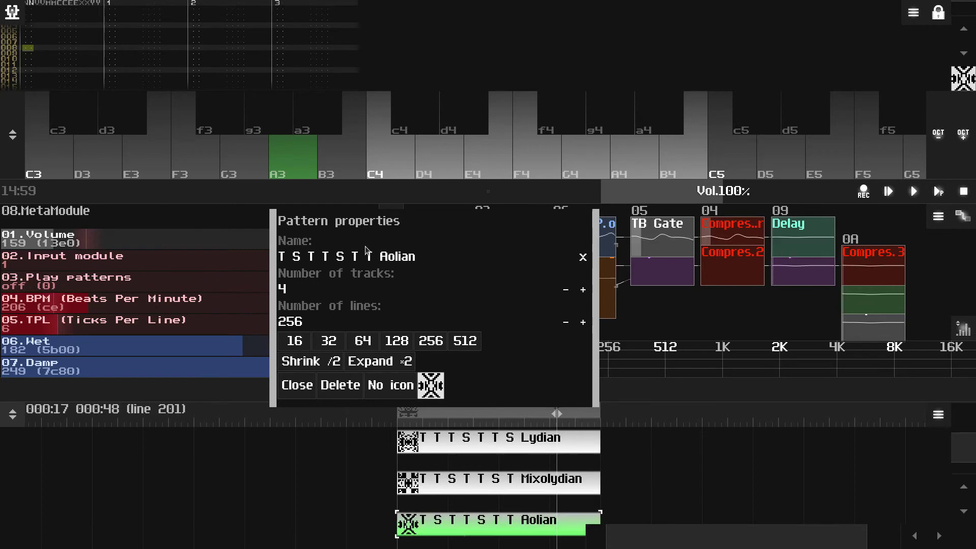
{"action": "left_click_drag", "start_coordinate": [384, 222], "coordinate": [413, 223]}
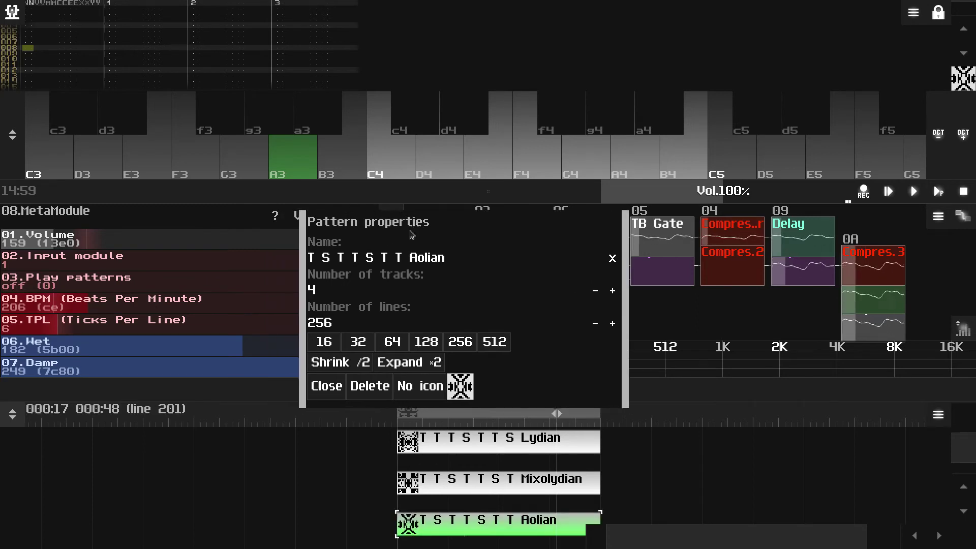
{"action": "left_click", "coordinate": [327, 386]}
{"action": "left_click_drag", "start_coordinate": [618, 398], "coordinate": [642, 261]}
- Create a seventh pattern below Aolian, aligned with the others, and set its length to 256 lines
{"action": "double_click", "coordinate": [425, 492]}
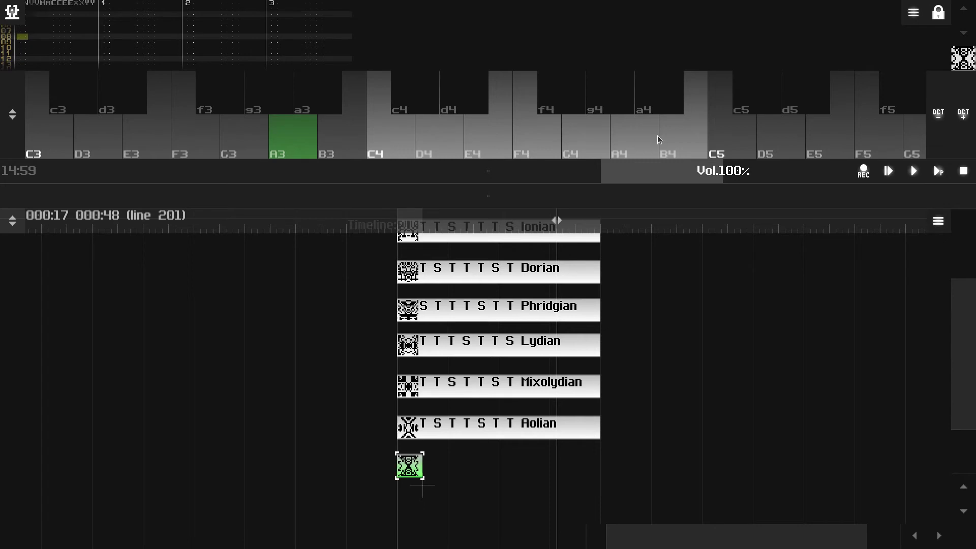
{"action": "double_click", "coordinate": [410, 465]}
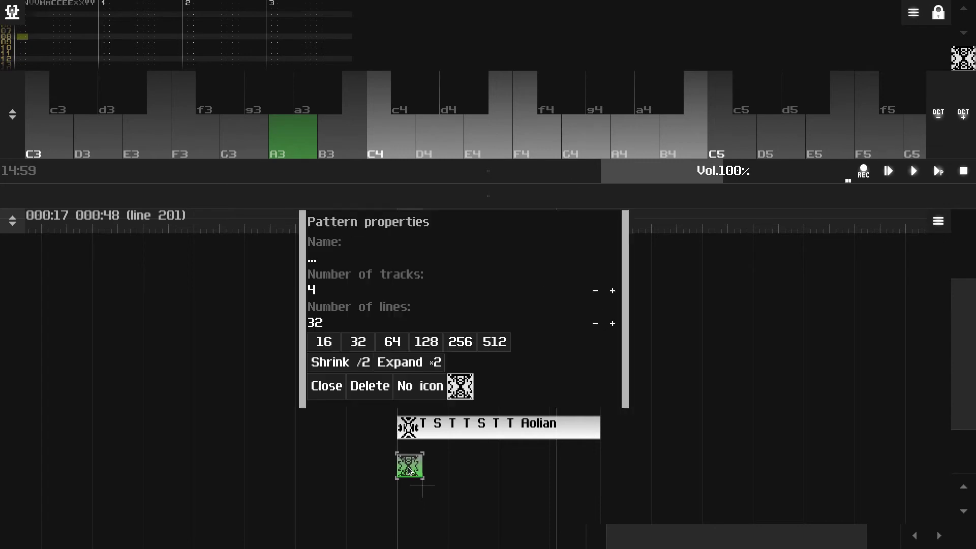
{"action": "left_click", "coordinate": [459, 341]}
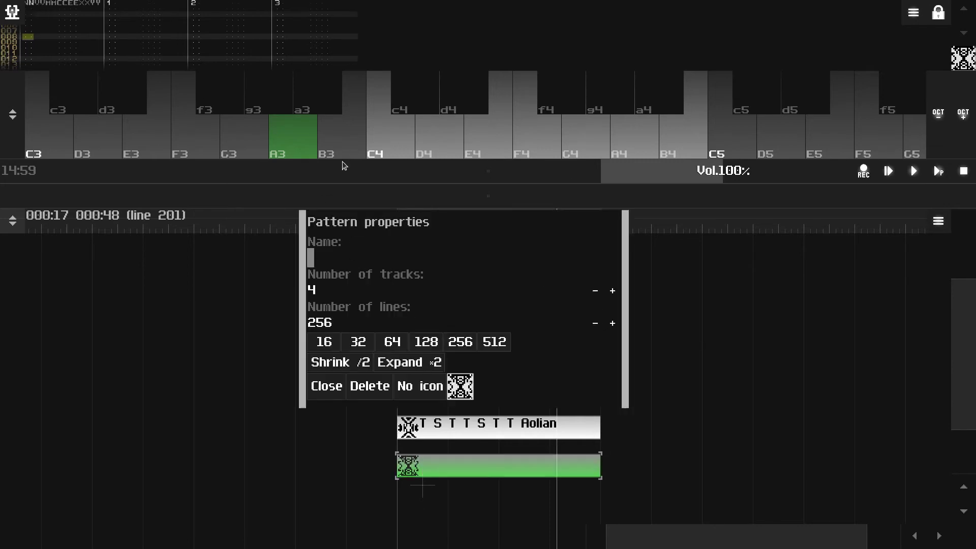
- Play B3 on the keyboard as the seventh mode's starting note
{"action": "left_click", "coordinate": [359, 147]}
{"action": "left_click", "coordinate": [358, 147]}
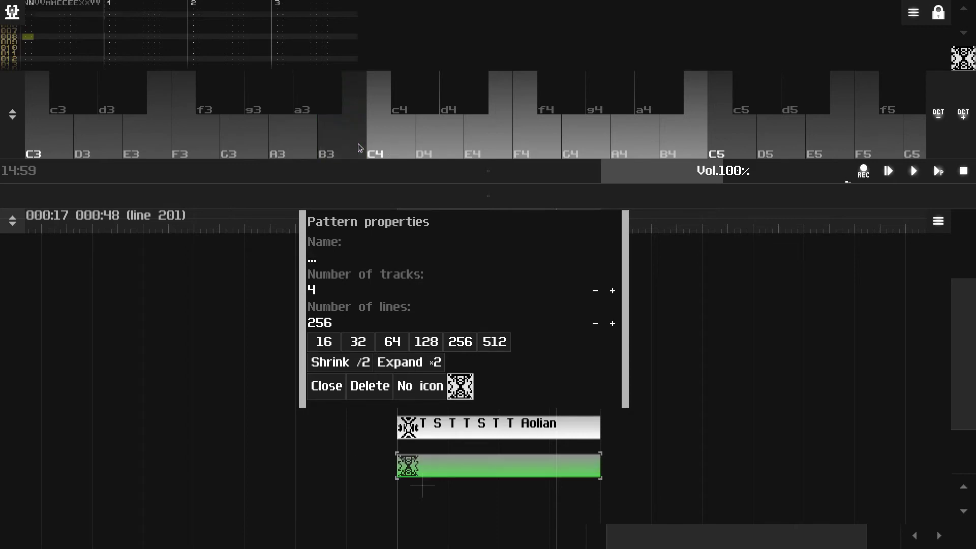
{"action": "left_click", "coordinate": [358, 148]}
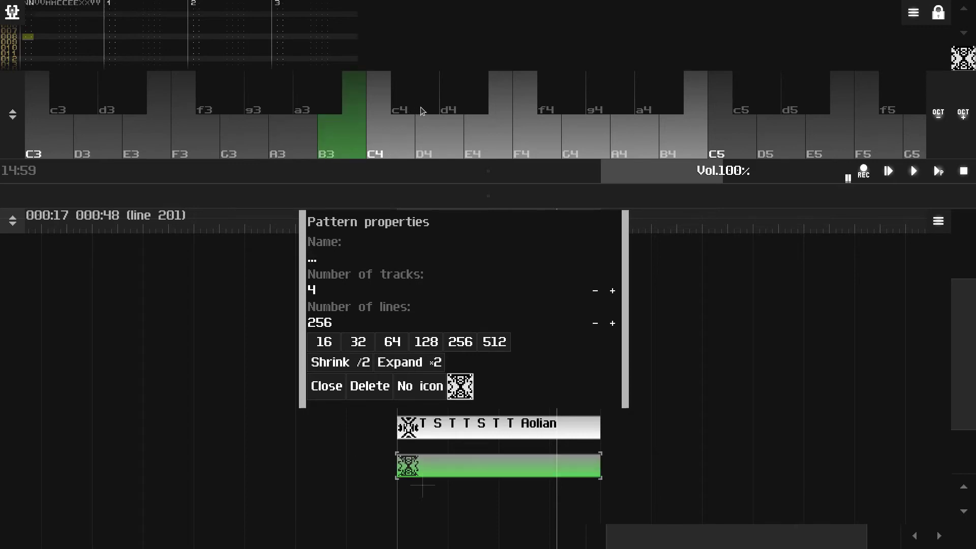
- Name the seventh pattern "S T T S T T T Lochrian" and close its properties
{"action": "left_click", "coordinate": [360, 269]}
{"action": "type", "text": "S T T"}
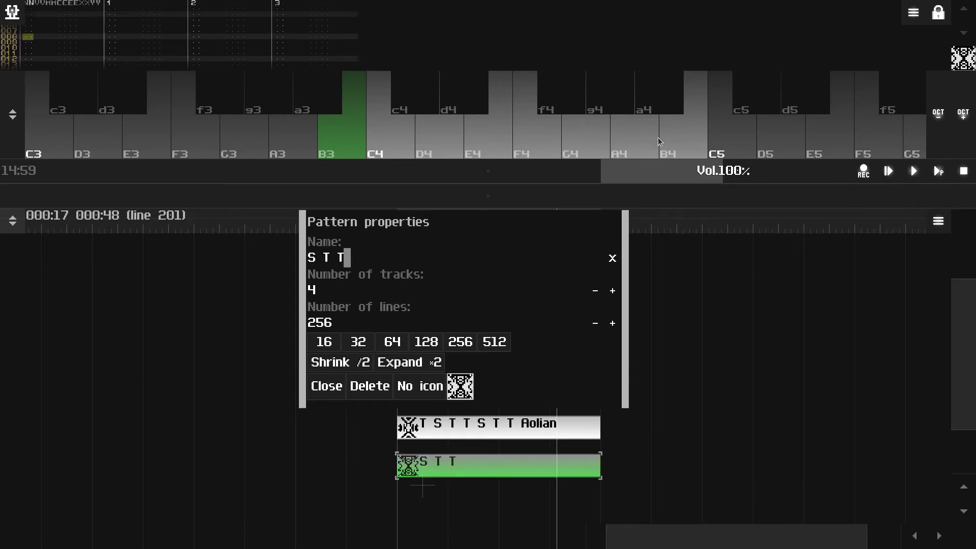
{"action": "type", "text": "S T "}
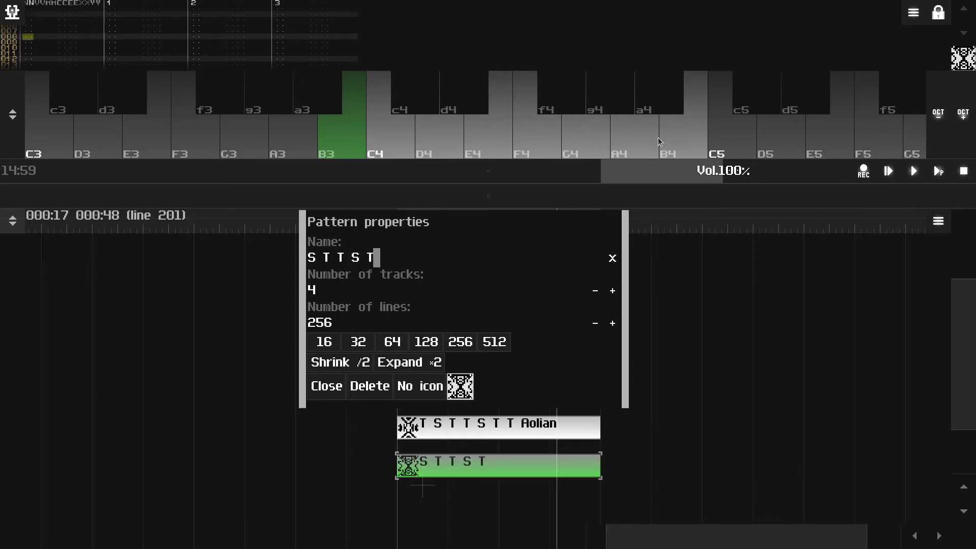
{"action": "type", "text": "T T"}
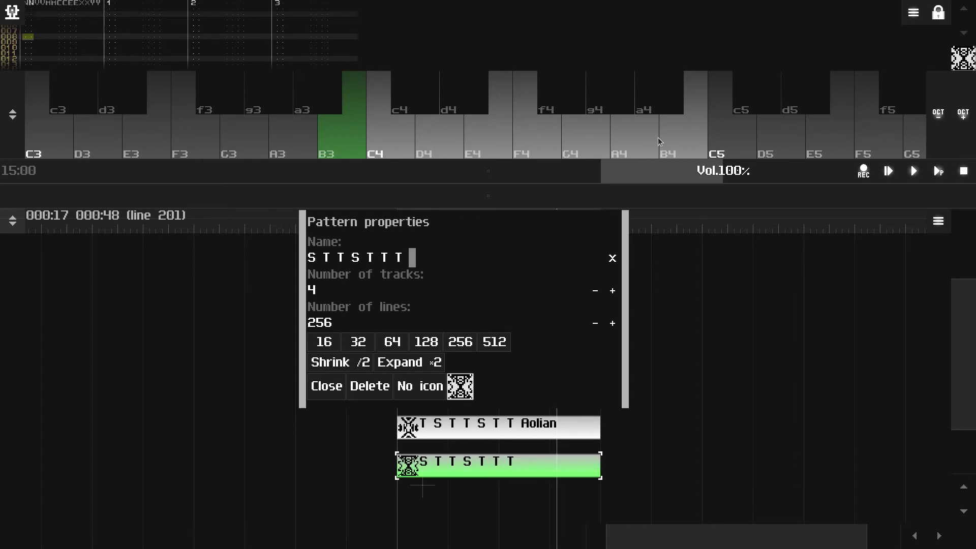
{"action": "type", "text": "Lochrian"}
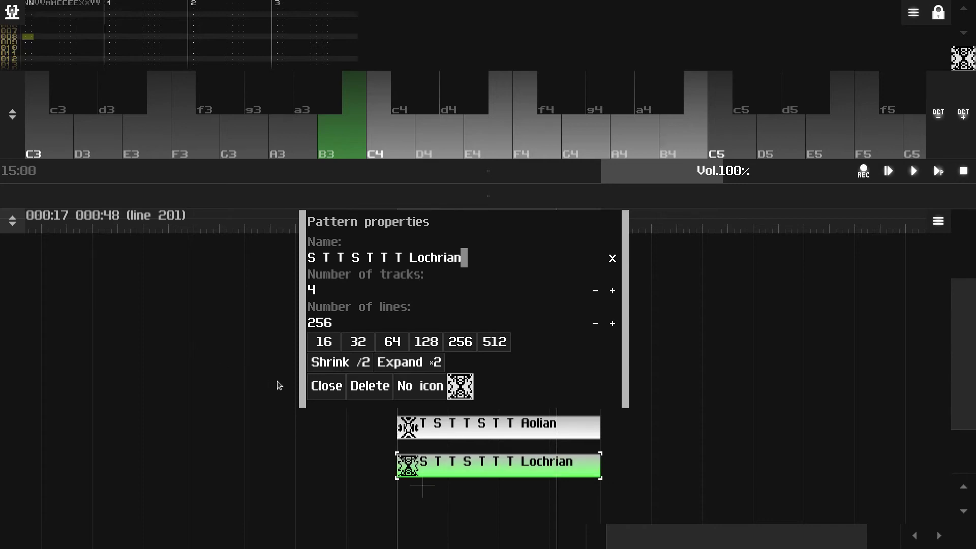
{"action": "left_click", "coordinate": [317, 390]}
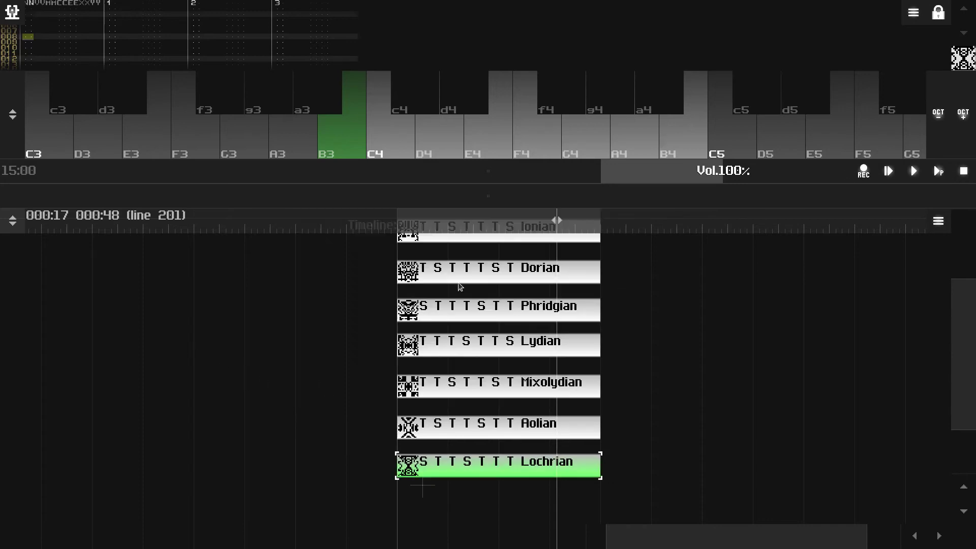
- Arrange the timeline to show all seven mode patterns, moving the Lochrian properties window clear of them and closing it
{"action": "left_click", "coordinate": [502, 460]}
{"action": "left_click_drag", "start_coordinate": [701, 200], "coordinate": [670, 440]}
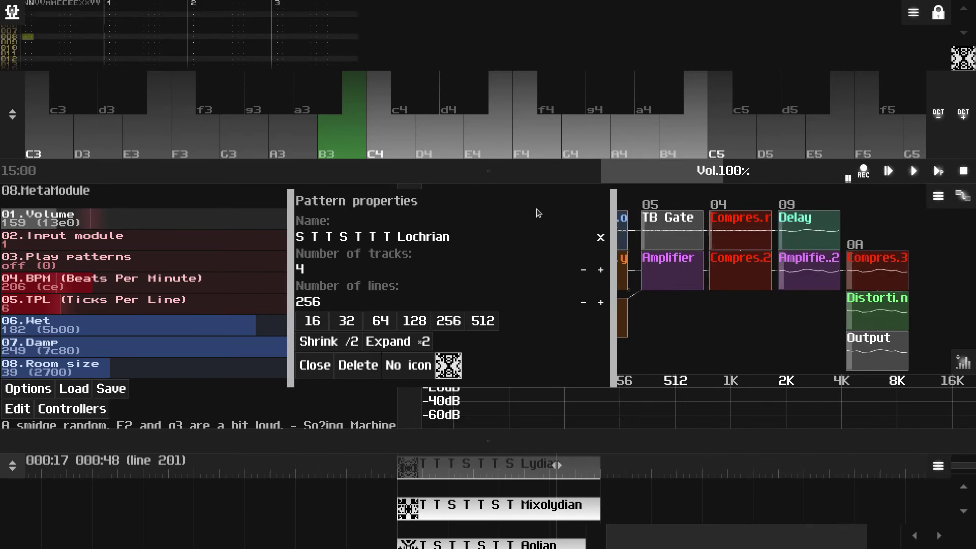
{"action": "left_click_drag", "start_coordinate": [687, 443], "coordinate": [687, 261]}
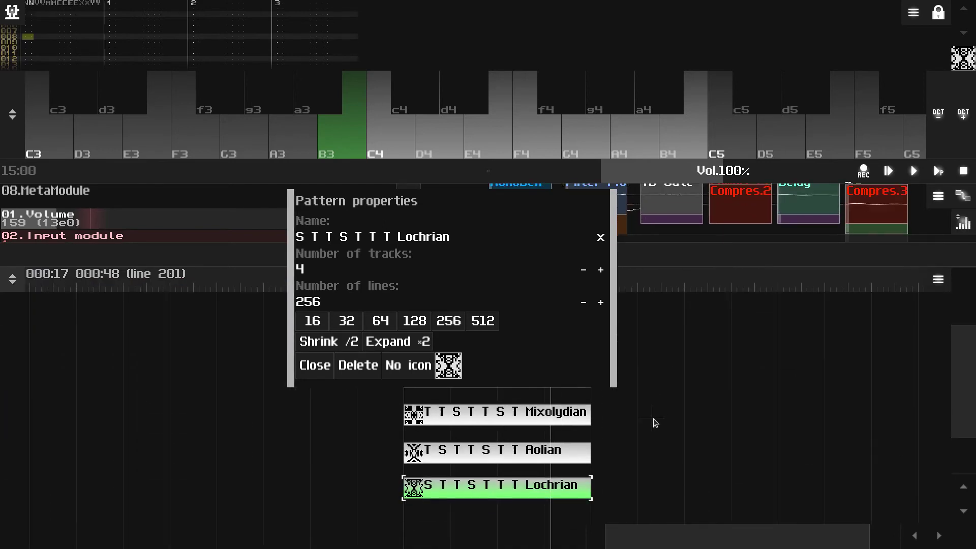
{"action": "scroll", "coordinate": [588, 413], "scroll_direction": "up", "scroll_amount": 2}
{"action": "left_click_drag", "start_coordinate": [495, 207], "coordinate": [255, 212]}
{"action": "scroll", "coordinate": [683, 427], "scroll_direction": "down", "scroll_amount": 1}
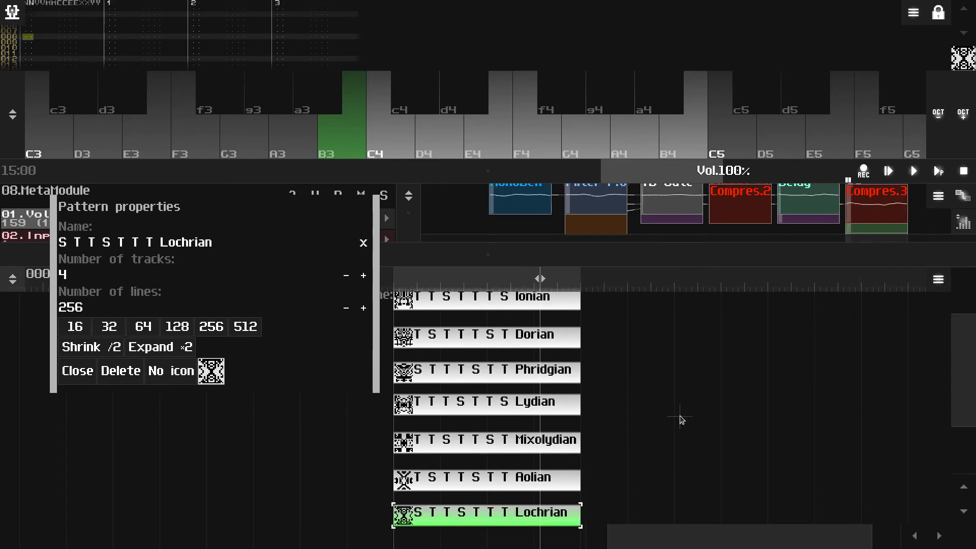
{"action": "left_click_drag", "start_coordinate": [655, 254], "coordinate": [645, 196]}
{"action": "left_click", "coordinate": [86, 380]}
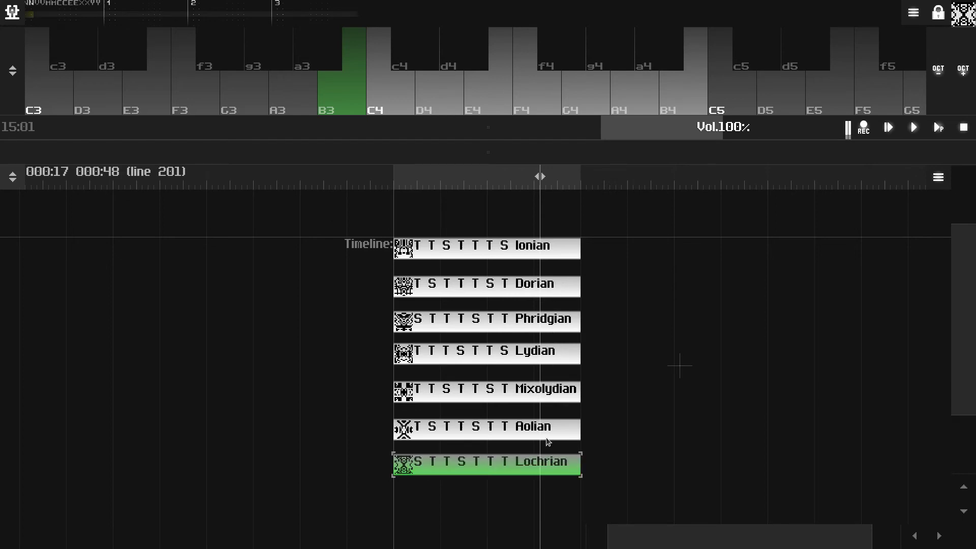
- Resize the timeline area to expose the modules beneath the keyboard while keeping all seven patterns in view
{"action": "left_click_drag", "start_coordinate": [549, 139], "coordinate": [548, 153]}
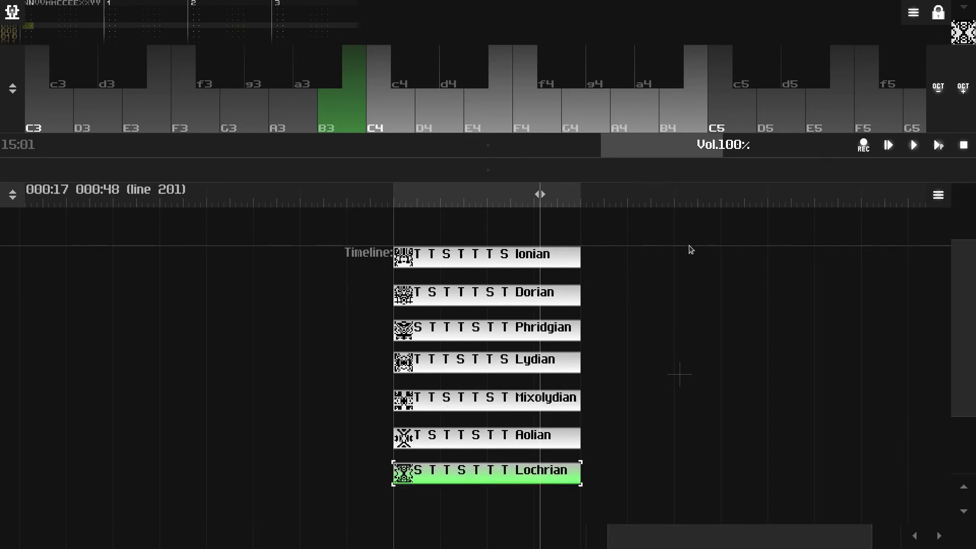
{"action": "left_click_drag", "start_coordinate": [706, 176], "coordinate": [694, 237]}
{"action": "left_click_drag", "start_coordinate": [732, 425], "coordinate": [704, 455]}
{"action": "scroll", "coordinate": [699, 422], "scroll_direction": "down", "scroll_amount": 1}
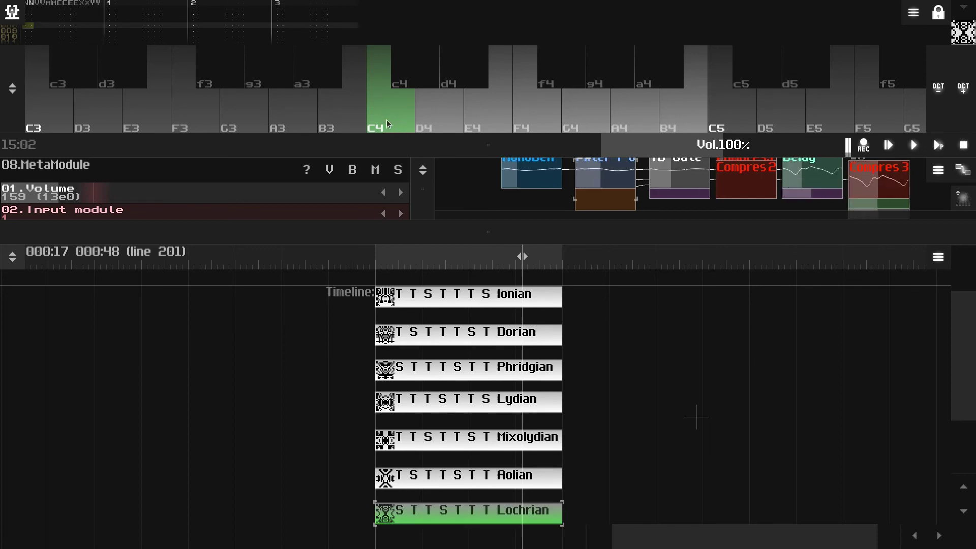
- Demonstrate the Dorian mode from C4 by playing D4, D#4, F4, G4, A4, A#4 and C5 in ascending order
{"action": "left_click", "coordinate": [443, 119]}
{"action": "left_click", "coordinate": [466, 72]}
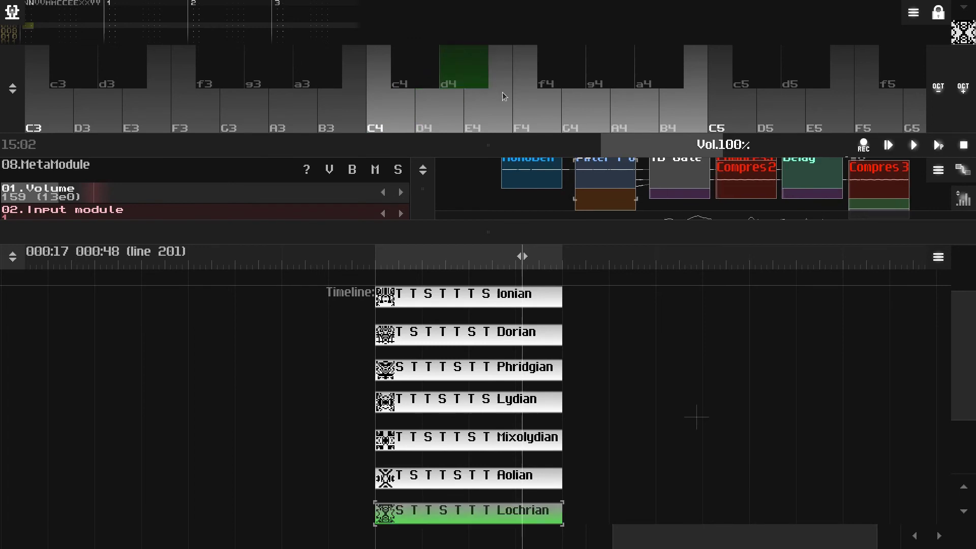
{"action": "left_click", "coordinate": [542, 115]}
{"action": "left_click", "coordinate": [586, 115]}
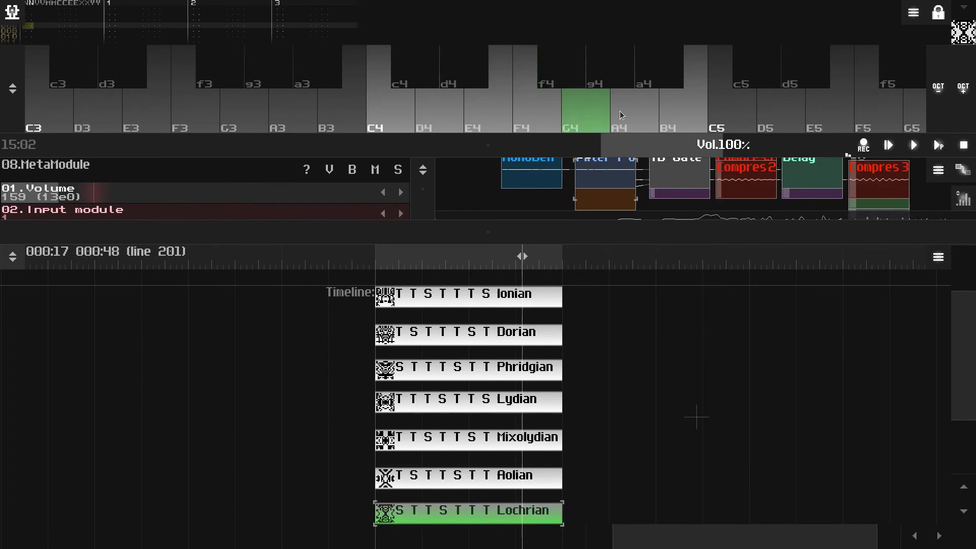
{"action": "left_click", "coordinate": [632, 109]}
{"action": "left_click", "coordinate": [674, 80]}
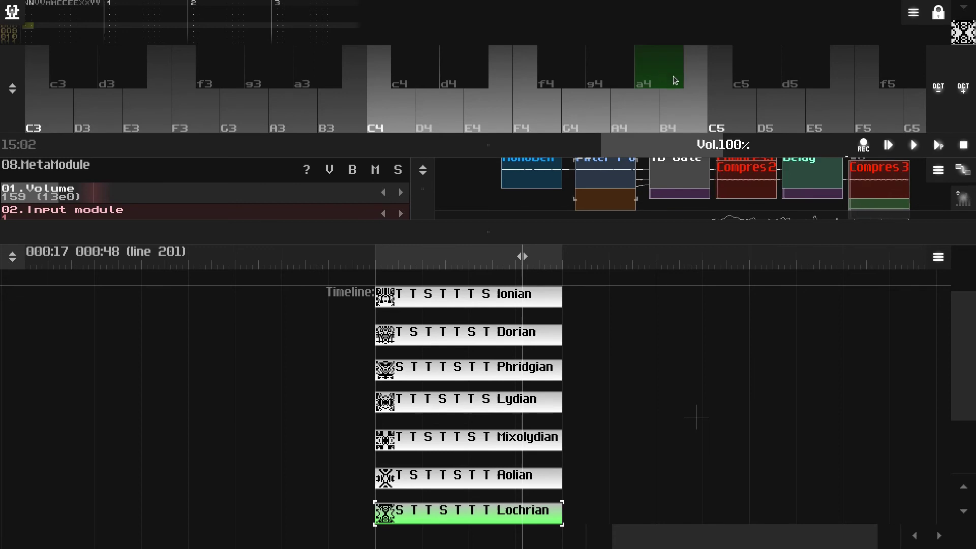
{"action": "left_click", "coordinate": [728, 112]}
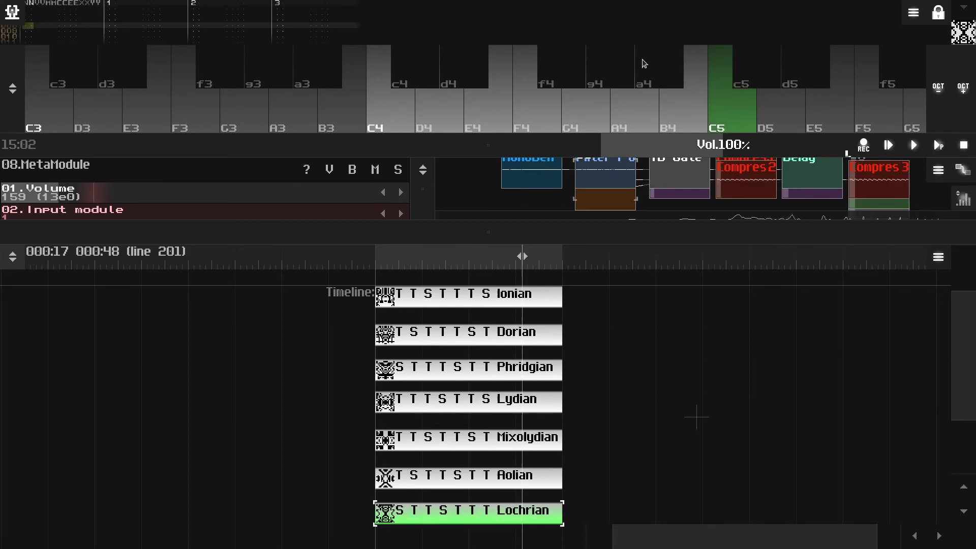
- Repeat the C Dorian scale on the keyboard, ascending from D4 to C5 and descending back to C4
{"action": "left_click", "coordinate": [442, 116]}
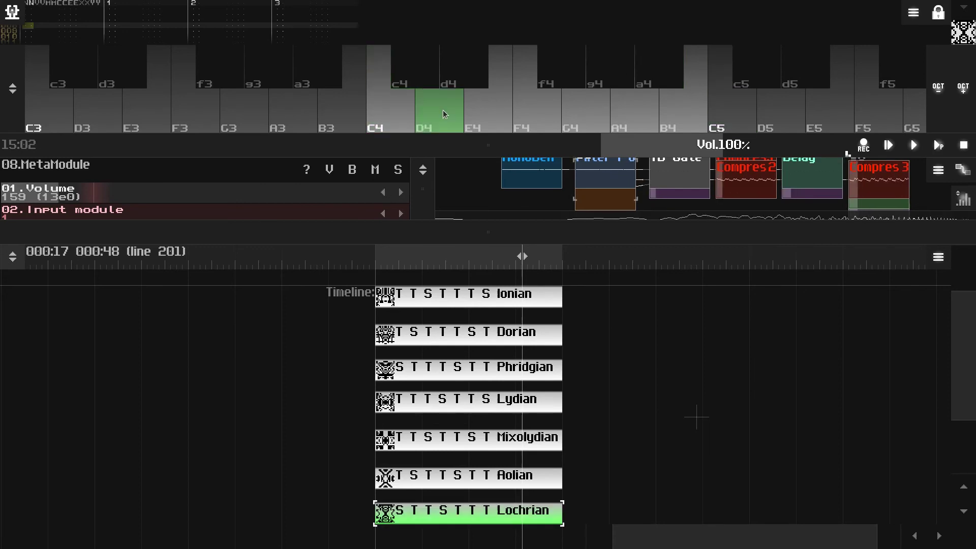
{"action": "left_click", "coordinate": [464, 75]}
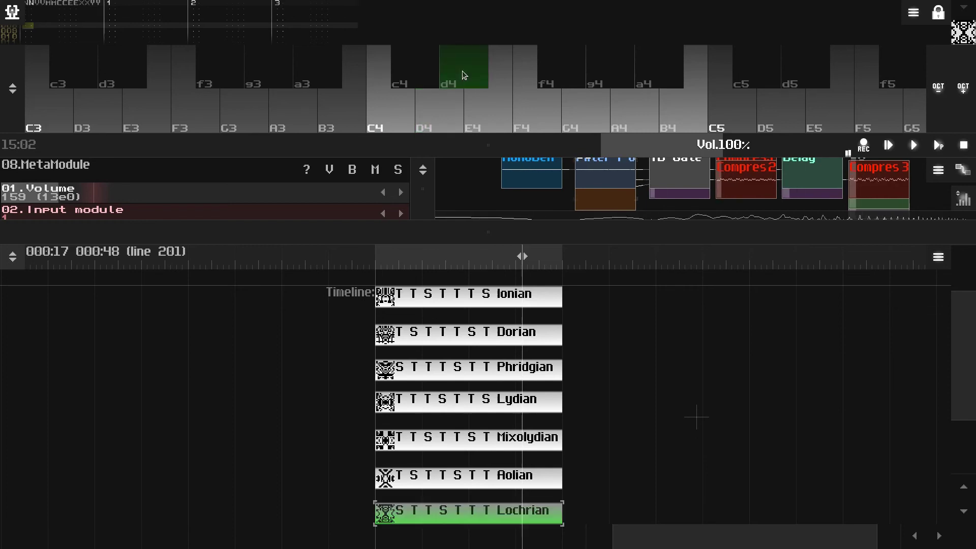
{"action": "left_click", "coordinate": [531, 107]}
{"action": "left_click", "coordinate": [576, 109]}
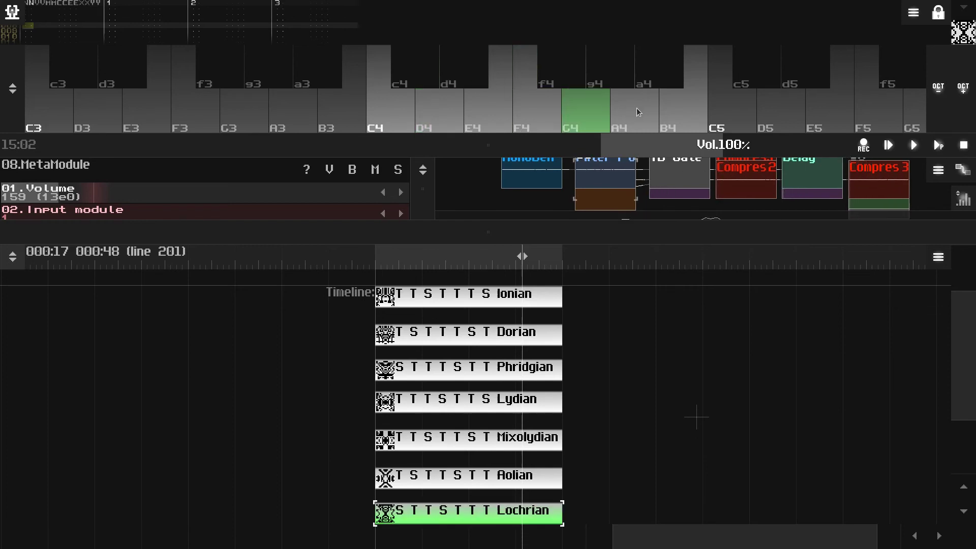
{"action": "left_click", "coordinate": [660, 77]}
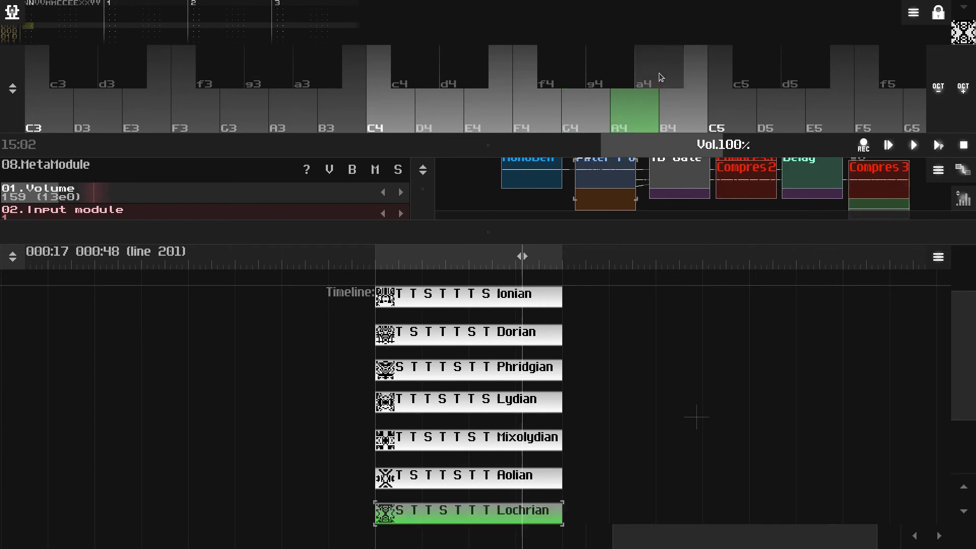
{"action": "left_click", "coordinate": [730, 117]}
{"action": "left_click", "coordinate": [650, 73]}
{"action": "left_click", "coordinate": [638, 98]}
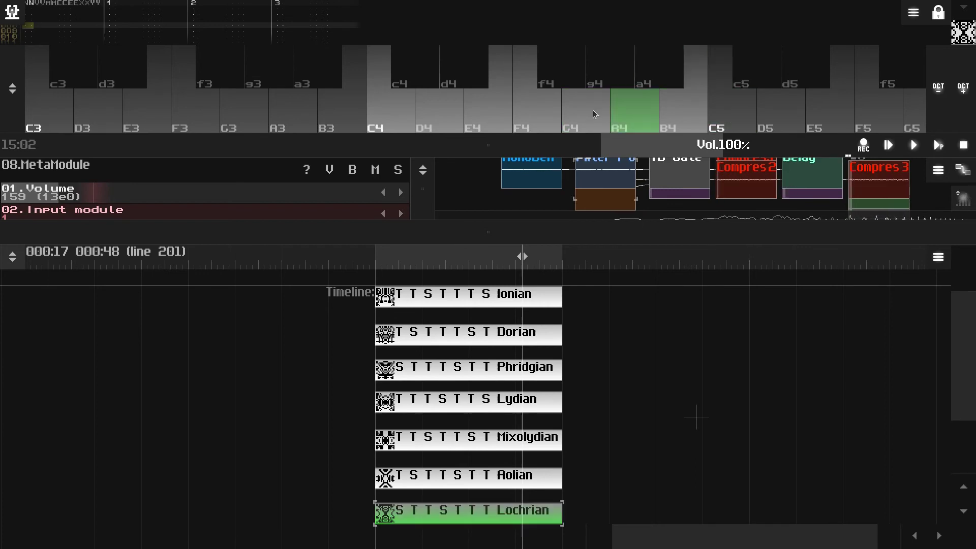
{"action": "left_click", "coordinate": [592, 111]}
{"action": "left_click", "coordinate": [542, 116]}
{"action": "left_click_drag", "start_coordinate": [452, 100], "coordinate": [392, 115]}
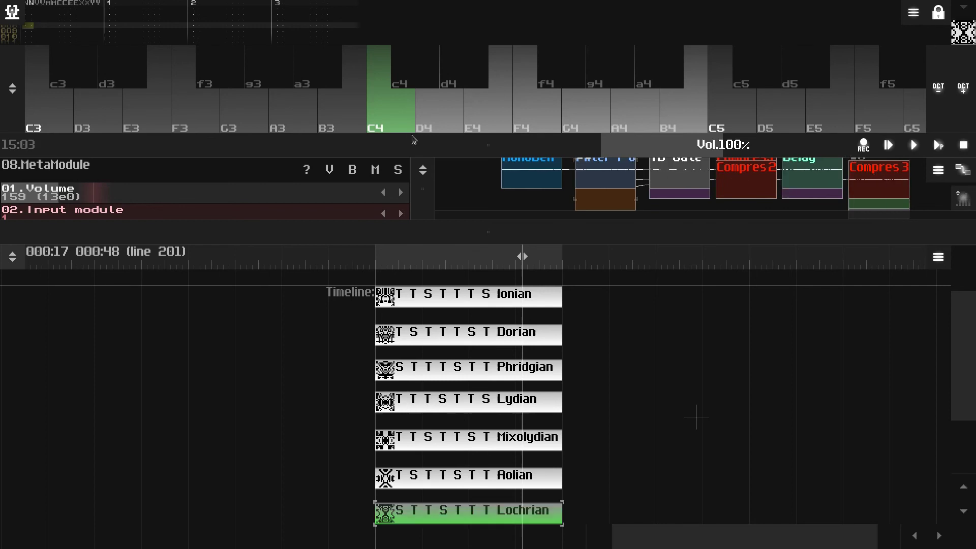
- Demonstrate the Lydian mode from C4 by playing D4, E4, F#4, G4 and A4 in ascending order
{"action": "left_click", "coordinate": [444, 115]}
{"action": "left_click", "coordinate": [485, 112]}
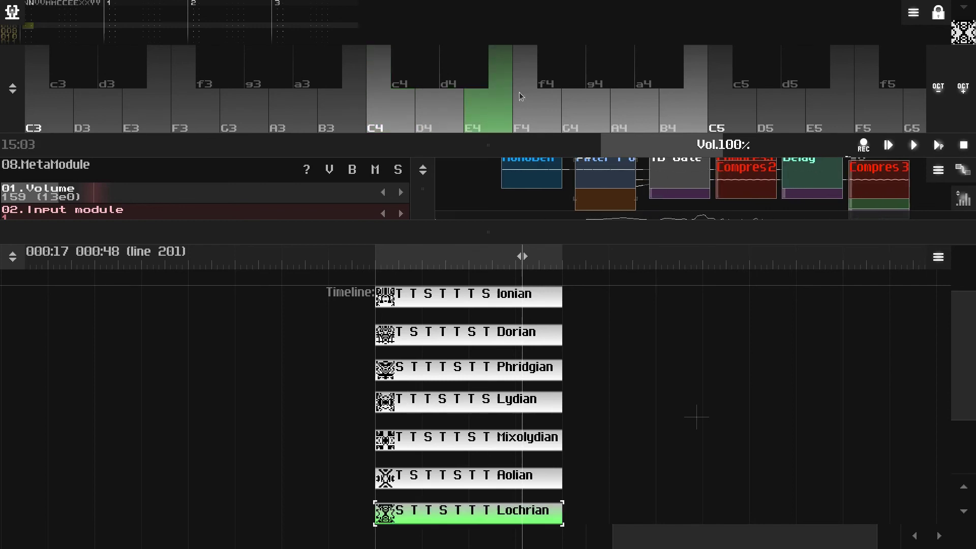
{"action": "left_click", "coordinate": [562, 76]}
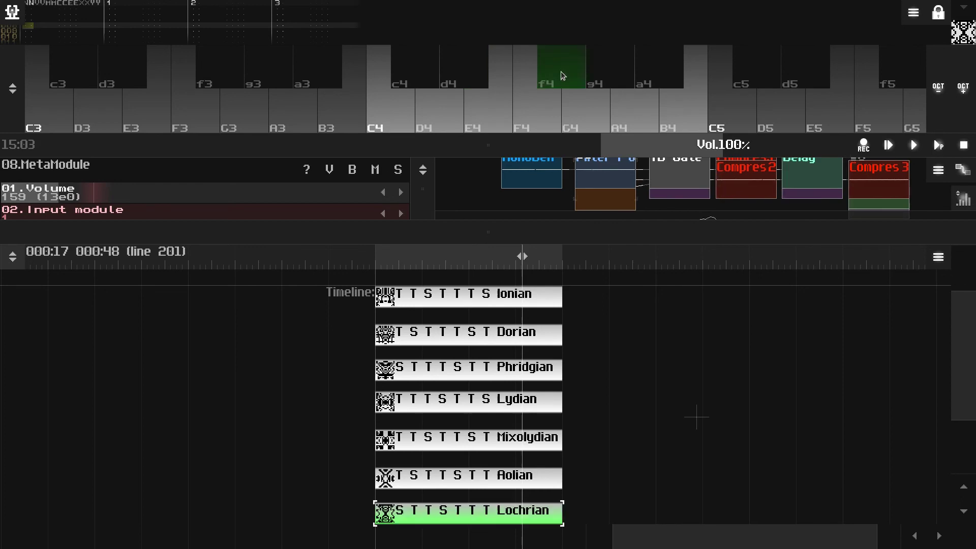
{"action": "left_click", "coordinate": [588, 115]}
{"action": "left_click", "coordinate": [640, 115]}
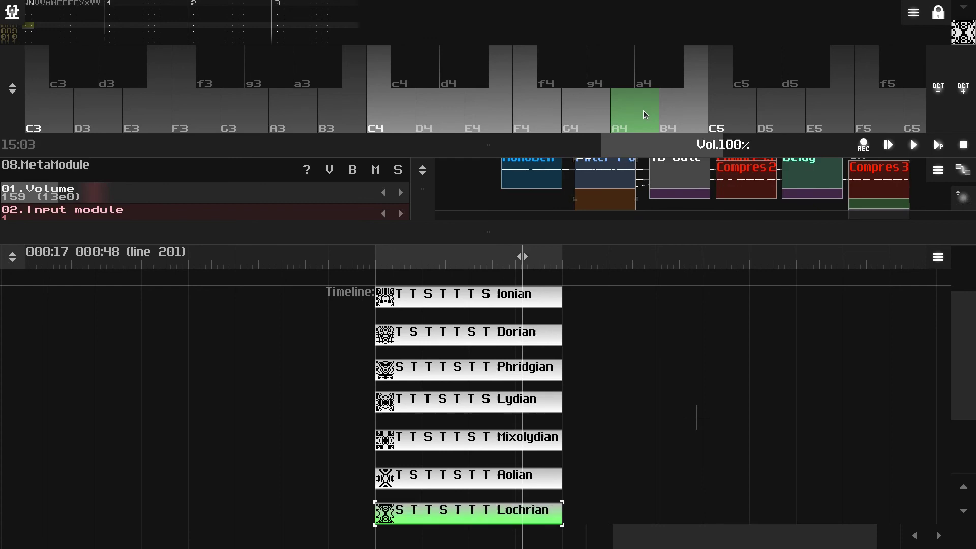
- Play the complete C Lydian scale upward as C4, D4, E4, F#4, G4, A4, B4 and C5
{"action": "left_click", "coordinate": [393, 119]}
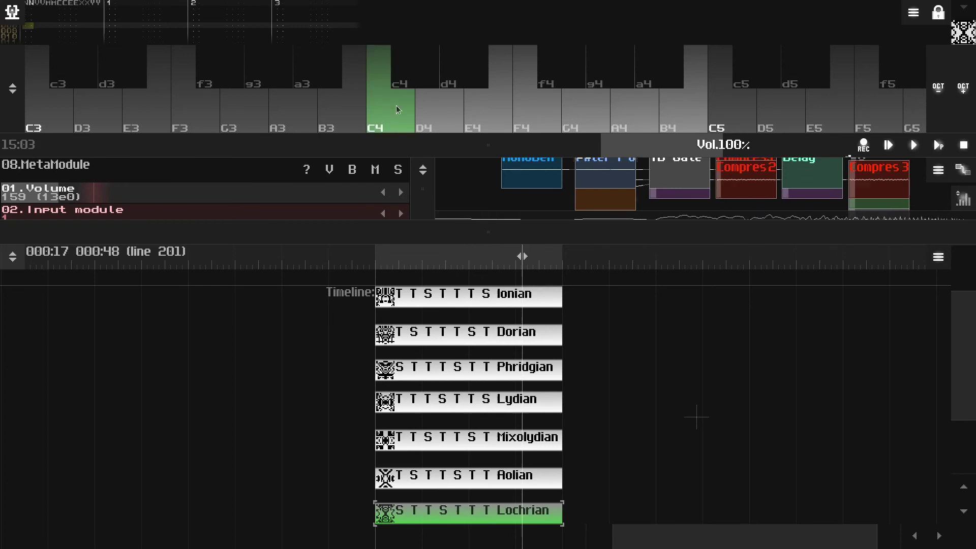
{"action": "left_click", "coordinate": [449, 110]}
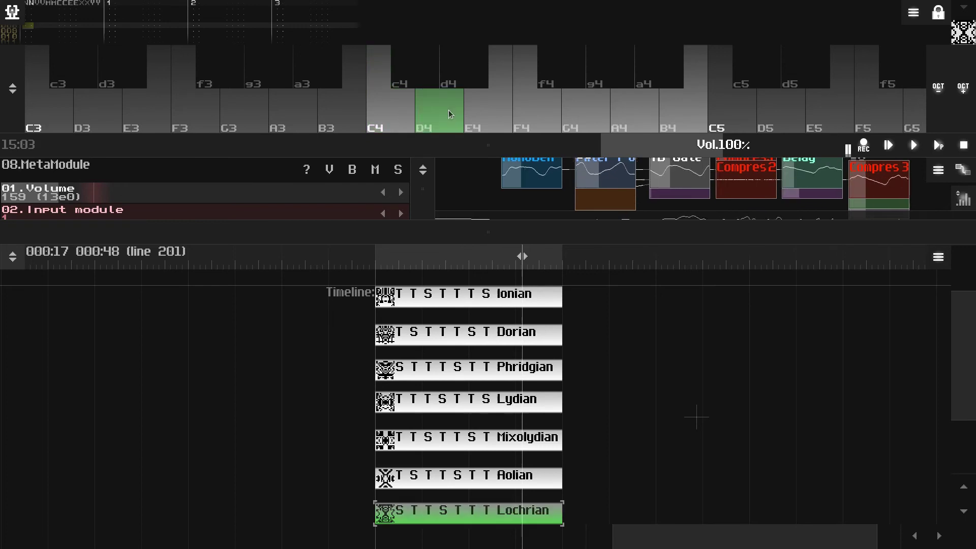
{"action": "left_click", "coordinate": [488, 108]}
{"action": "left_click", "coordinate": [559, 70]}
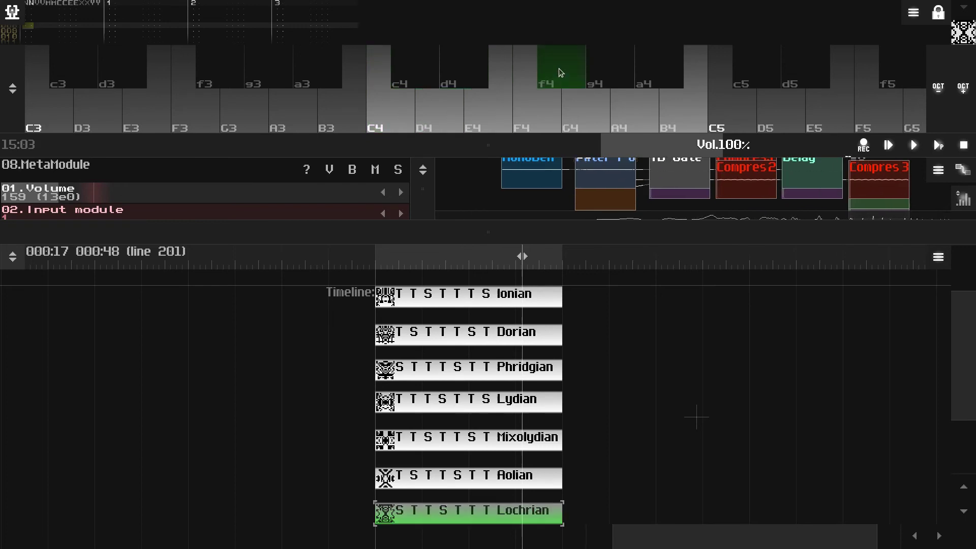
{"action": "left_click", "coordinate": [583, 114]}
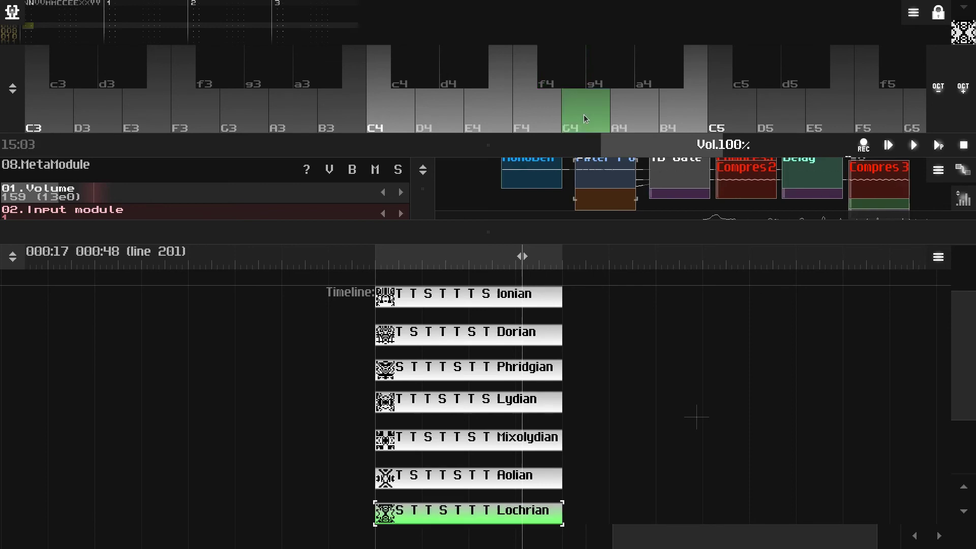
{"action": "left_click", "coordinate": [638, 116]}
{"action": "left_click", "coordinate": [695, 117]}
{"action": "left_click", "coordinate": [724, 113]}
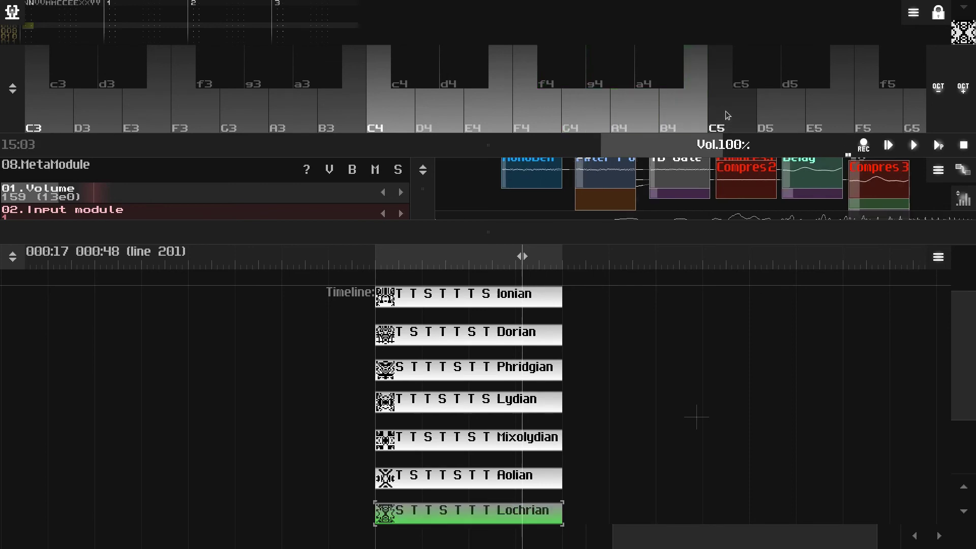
- Repeat the ascending C Lydian run on the keyboard at a faster pace, from C4 up to C5
{"action": "left_click", "coordinate": [393, 113]}
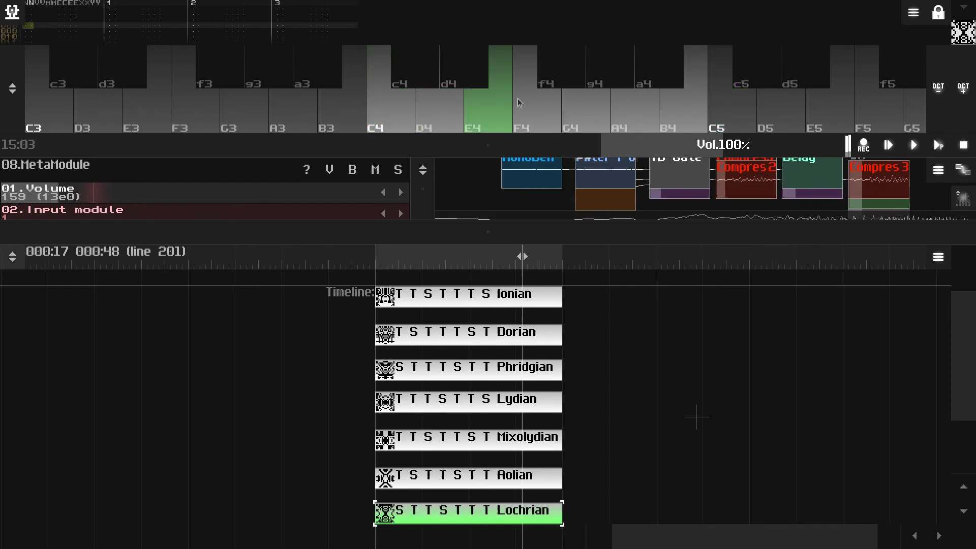
{"action": "left_click", "coordinate": [556, 77]}
{"action": "left_click", "coordinate": [589, 111]}
{"action": "left_click", "coordinate": [683, 115]}
{"action": "left_click", "coordinate": [719, 121]}
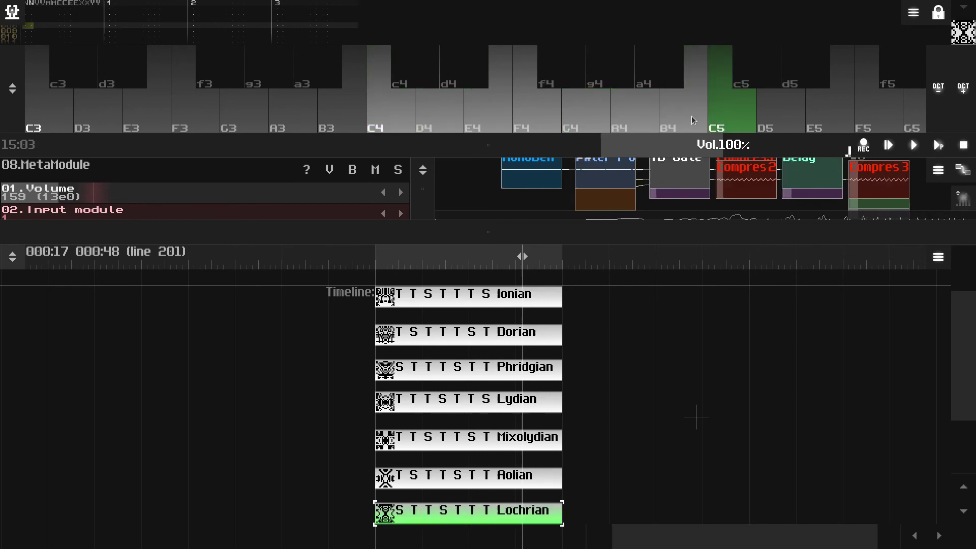
- Descend the C Lydian scale through A4, G4, F#4, E4 and D4, and finish with D4, E4 and G4
{"action": "left_click", "coordinate": [641, 120]}
{"action": "left_click", "coordinate": [584, 117]}
{"action": "left_click", "coordinate": [562, 71]}
{"action": "left_click", "coordinate": [485, 120]}
{"action": "left_click", "coordinate": [438, 121]}
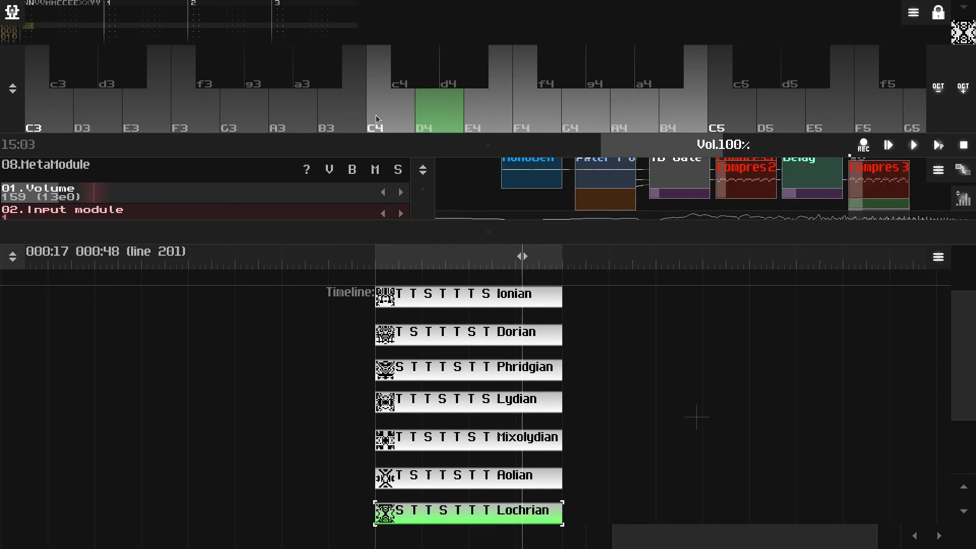
{"action": "left_click", "coordinate": [428, 116]}
{"action": "left_click", "coordinate": [486, 107]}
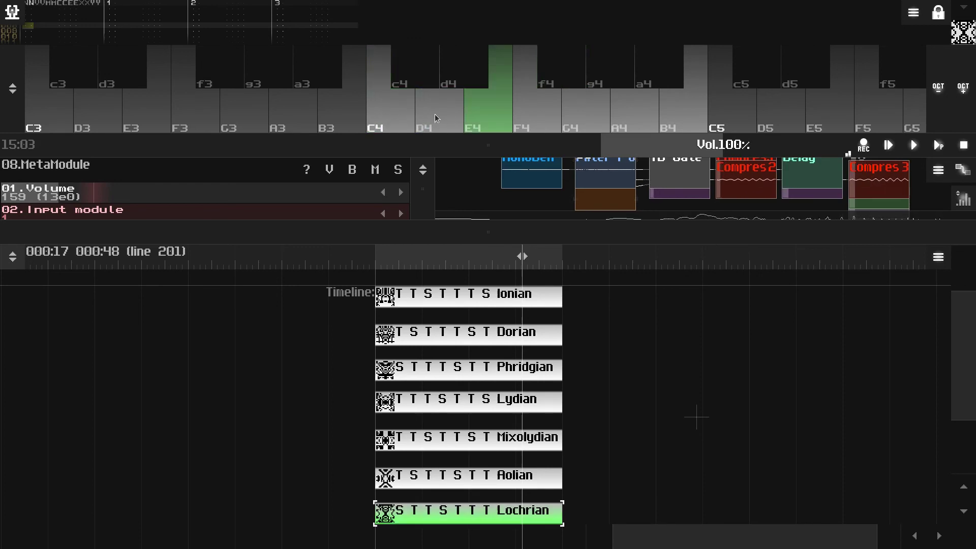
{"action": "left_click", "coordinate": [593, 105]}
- Demonstrate the Lochrian mode from C4 up to C5, playing D#4, F4, F#4, G#4 and A#4 in between
{"action": "left_click", "coordinate": [398, 111]}
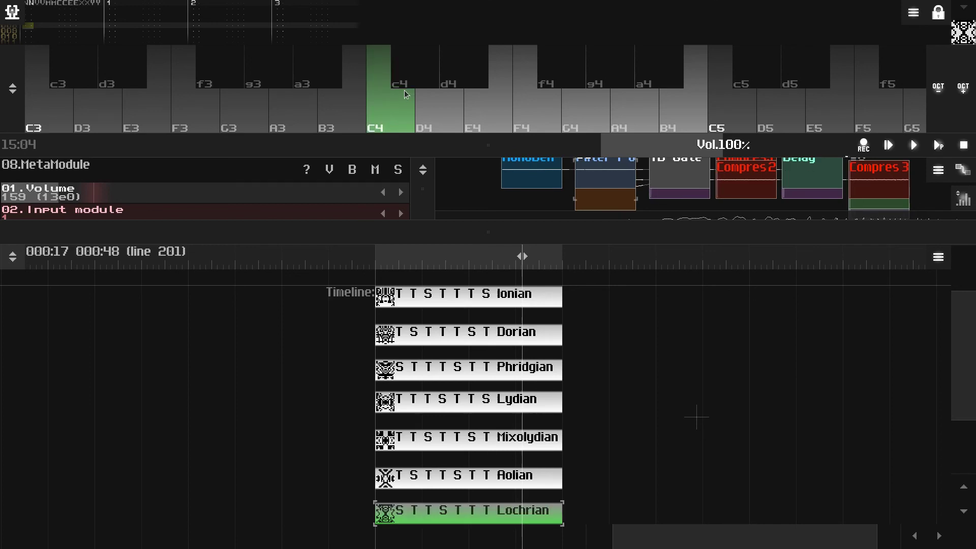
{"action": "mouse_move", "coordinate": [468, 79]}
{"action": "left_mouse_down"}
{"action": "mouse_move", "coordinate": [542, 116]}
{"action": "mouse_move", "coordinate": [563, 73]}
{"action": "mouse_move", "coordinate": [653, 80]}
{"action": "mouse_move", "coordinate": [654, 67]}
{"action": "mouse_move", "coordinate": [641, 76]}
{"action": "mouse_move", "coordinate": [543, 75]}
{"action": "mouse_move", "coordinate": [539, 115]}
{"action": "mouse_move", "coordinate": [464, 78]}
{"action": "mouse_move", "coordinate": [430, 78]}
{"action": "mouse_move", "coordinate": [397, 109]}
{"action": "mouse_move", "coordinate": [417, 77]}
{"action": "mouse_move", "coordinate": [468, 78]}
{"action": "left_mouse_up"}
{"action": "key", "text": "z"}
{"action": "key", "text": "d"}
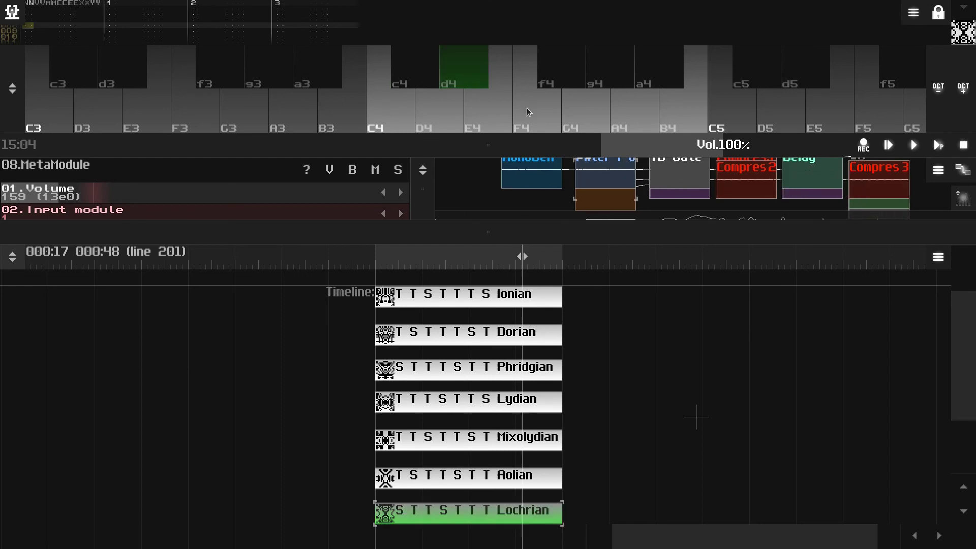
{"action": "left_click_drag", "start_coordinate": [540, 117], "coordinate": [608, 81]}
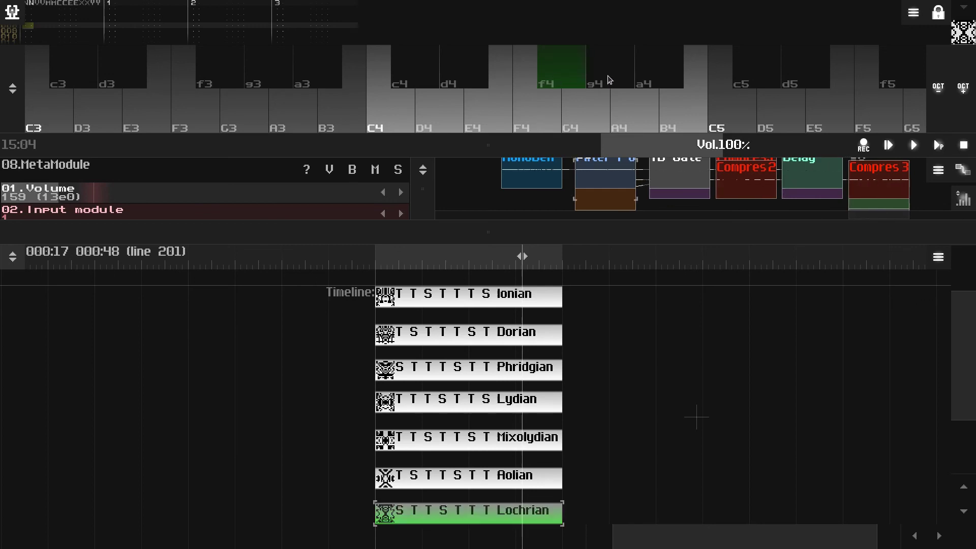
{"action": "left_click", "coordinate": [608, 81]}
{"action": "left_click", "coordinate": [645, 82]}
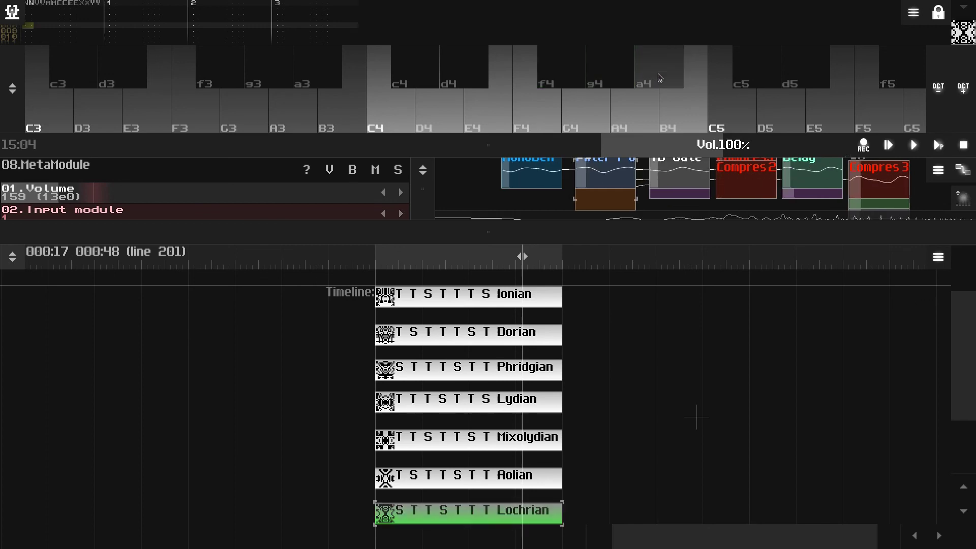
{"action": "left_click", "coordinate": [731, 120]}
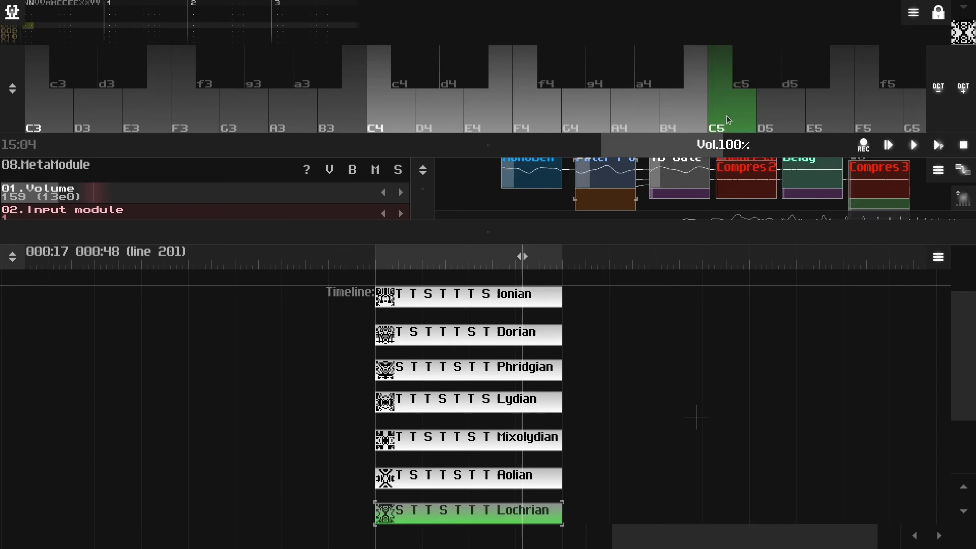
- Replay the opening of the C Lochrian scale with C4, C#4, D#4 and F4
{"action": "left_click", "coordinate": [406, 121]}
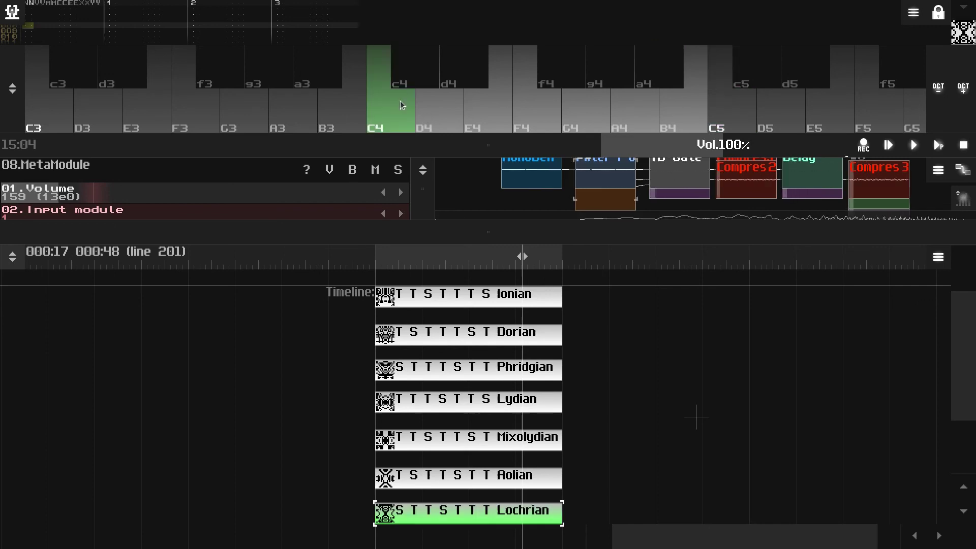
{"action": "left_click", "coordinate": [412, 81]}
{"action": "left_click", "coordinate": [465, 76]}
{"action": "left_click", "coordinate": [544, 112]}
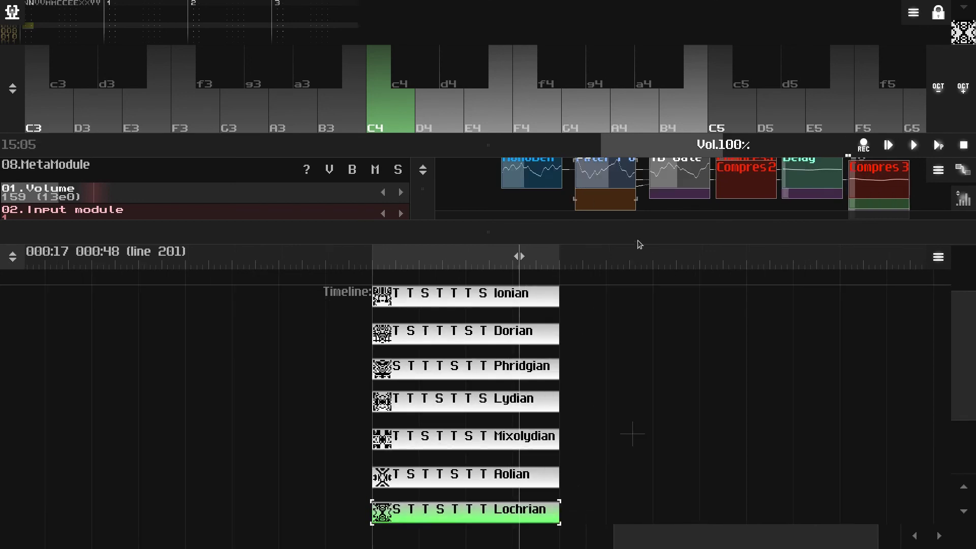
- Shrink the timeline and narrow the controller area so the whole module network and its spectrum display are exposed
{"action": "left_click_drag", "start_coordinate": [637, 240], "coordinate": [634, 172]}
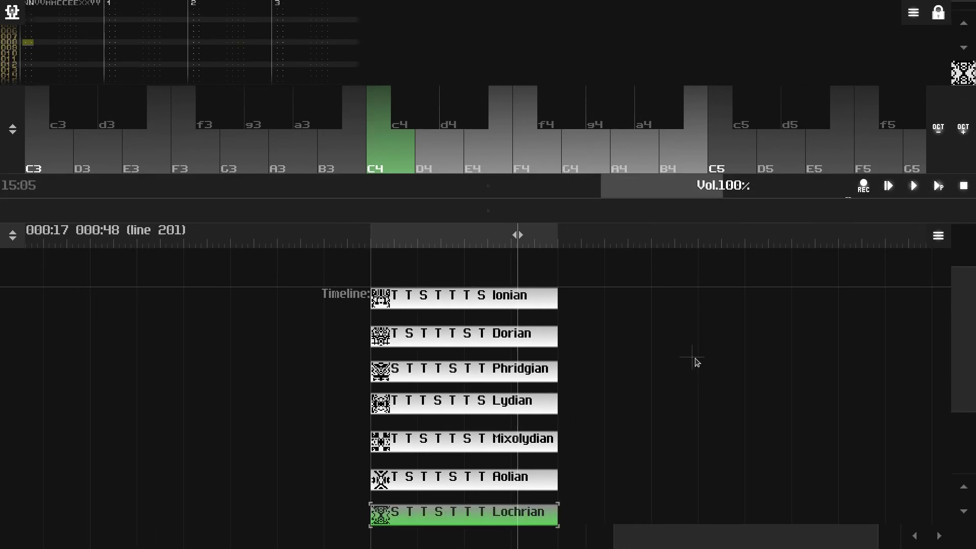
{"action": "left_click_drag", "start_coordinate": [605, 211], "coordinate": [605, 266]}
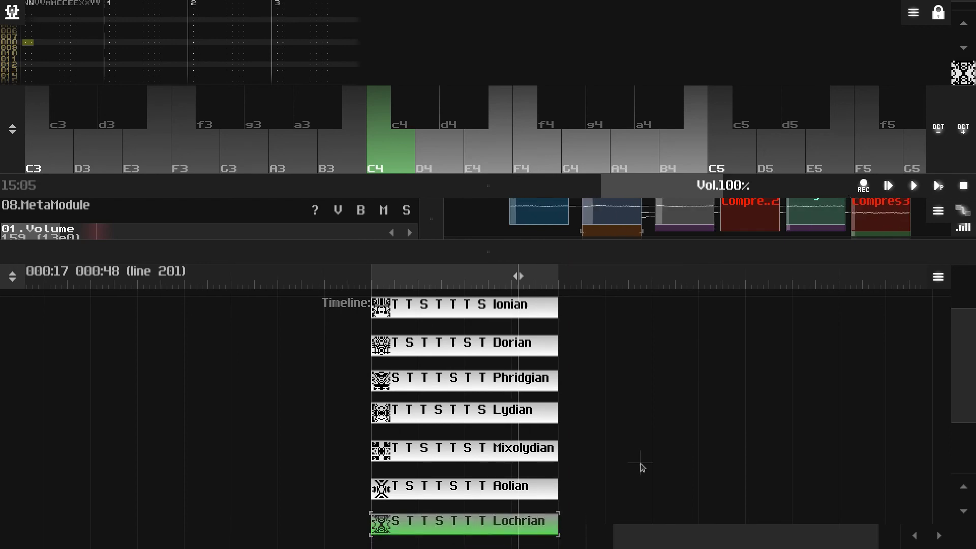
{"action": "left_click_drag", "start_coordinate": [654, 213], "coordinate": [485, 445]}
{"action": "left_click_drag", "start_coordinate": [406, 411], "coordinate": [387, 332]}
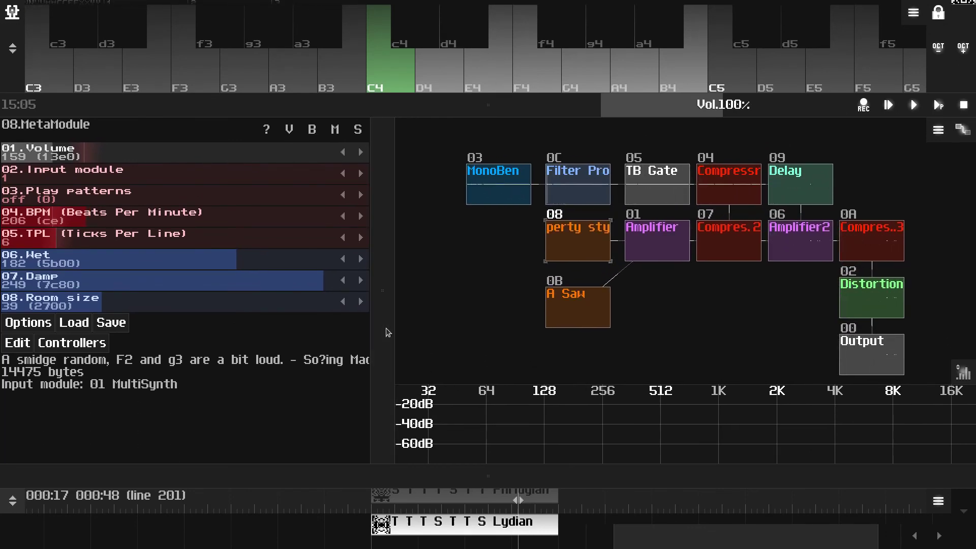
- Select the A Saw MetaModule in the module network as the active instrument
{"action": "left_click", "coordinate": [578, 304]}
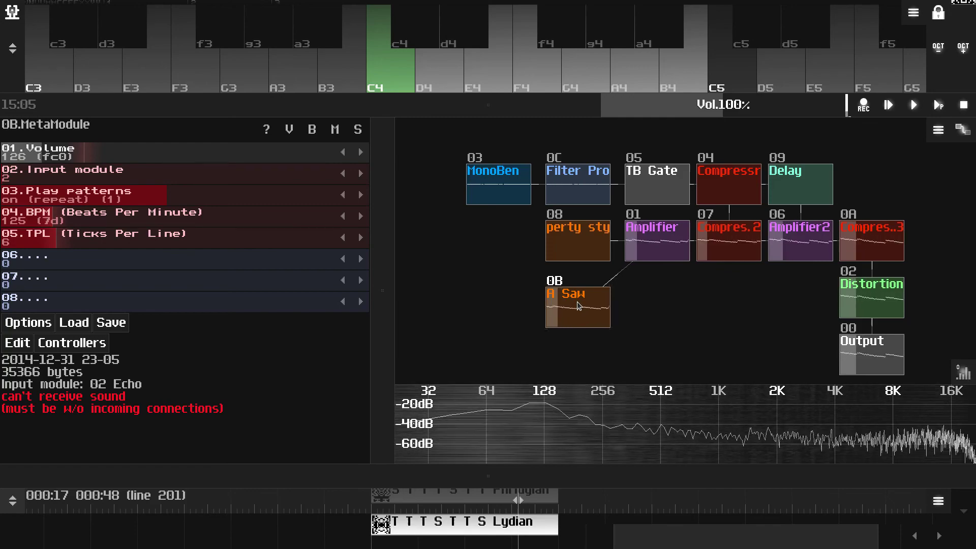
{"action": "left_click", "coordinate": [578, 305]}
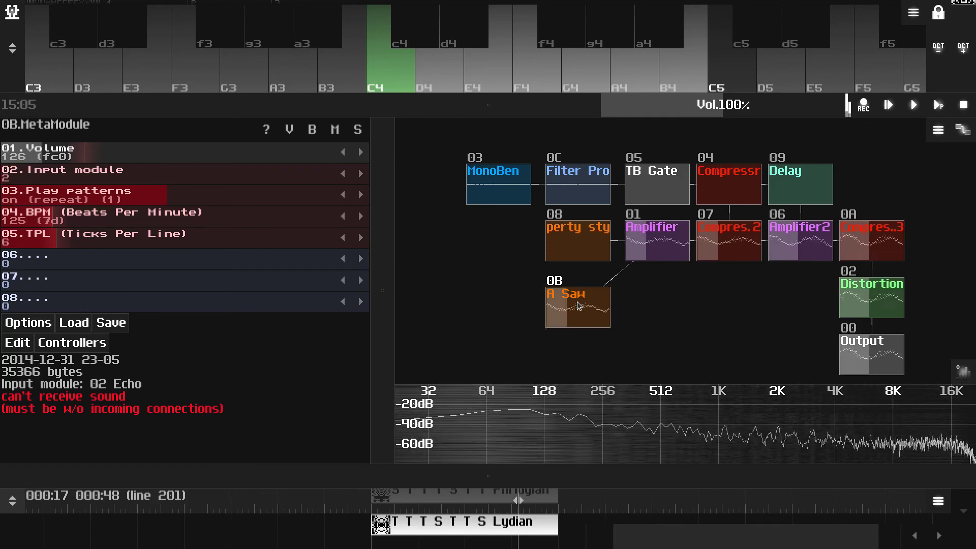